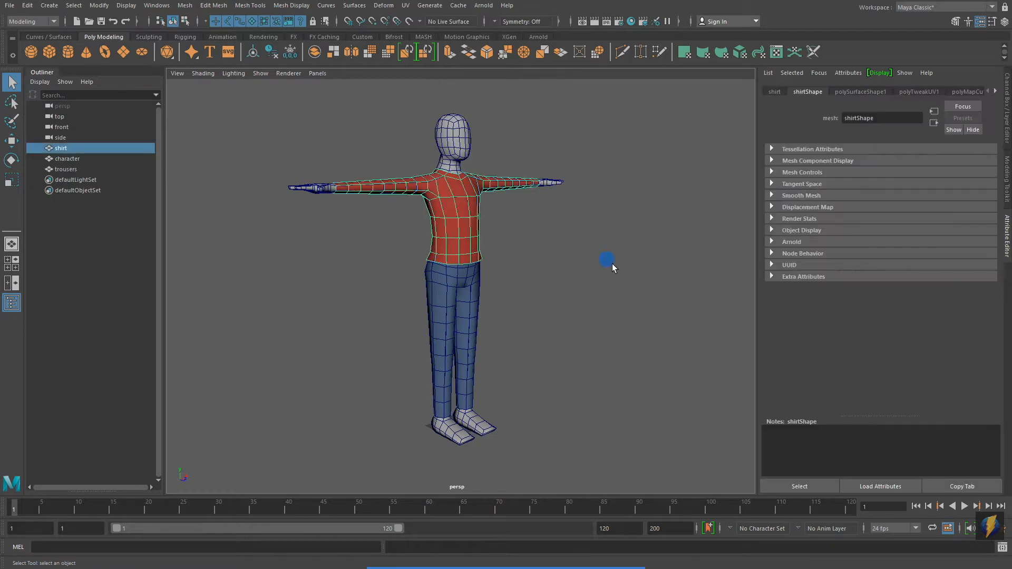
# Step: Select the LongSleeveMat material in the Hypershade to load its attributes, and minimise the Hypershade window
pyautogui.keyDown('alt'); pyautogui.moveTo(647, 260); pyautogui.dragTo(551, 266); pyautogui.keyUp('alt')
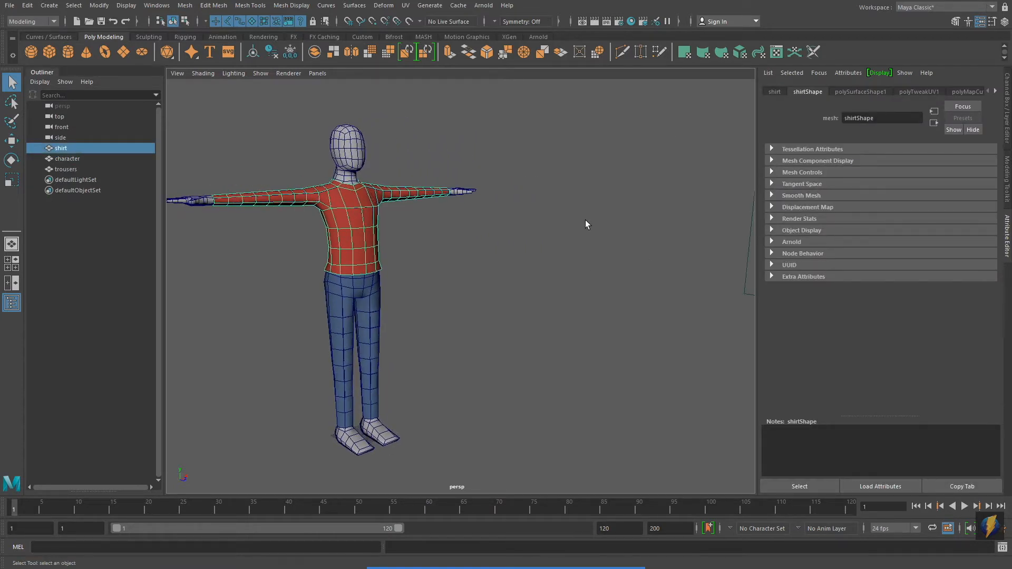
pyautogui.click(631, 21)
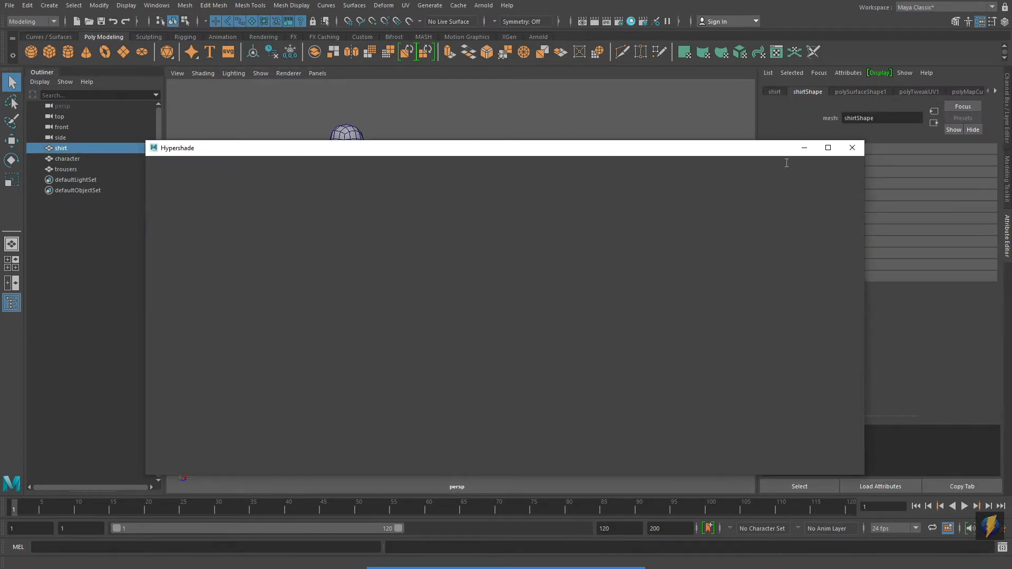
pyautogui.click(214, 228)
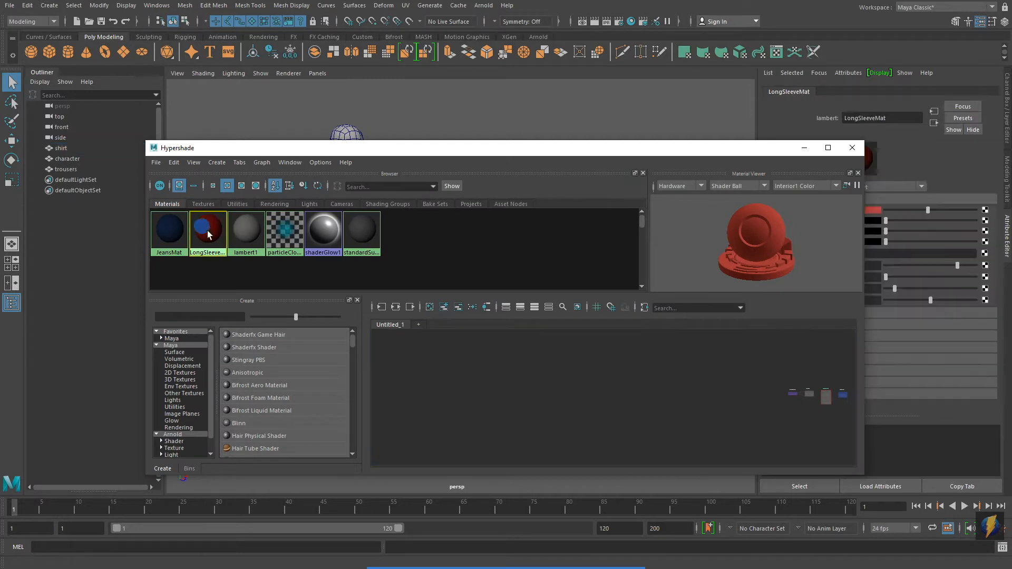
pyautogui.click(805, 148)
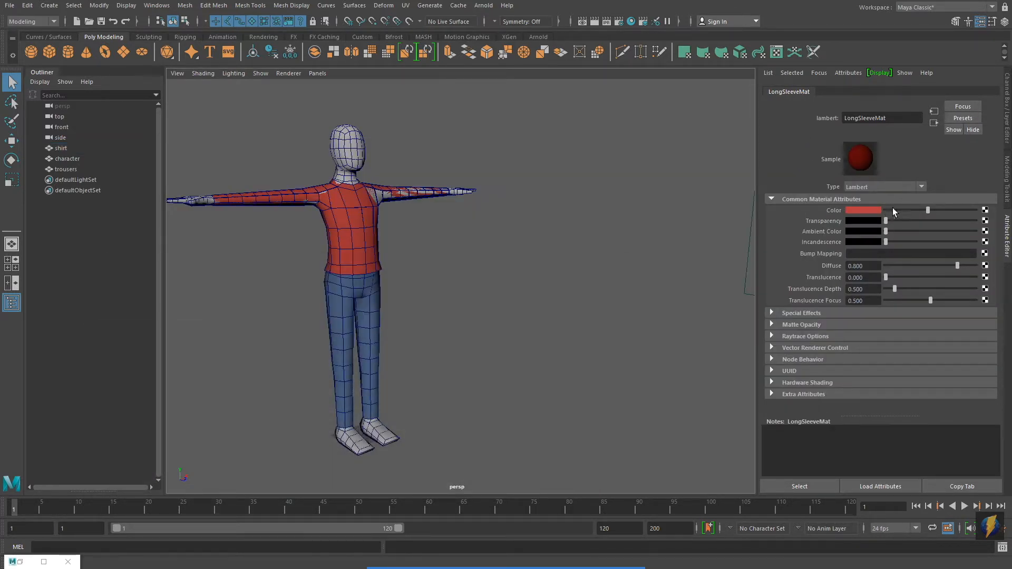
# Step: Connect a File texture node to the Color attribute of the LongSleeveMat material
pyautogui.click(985, 210)
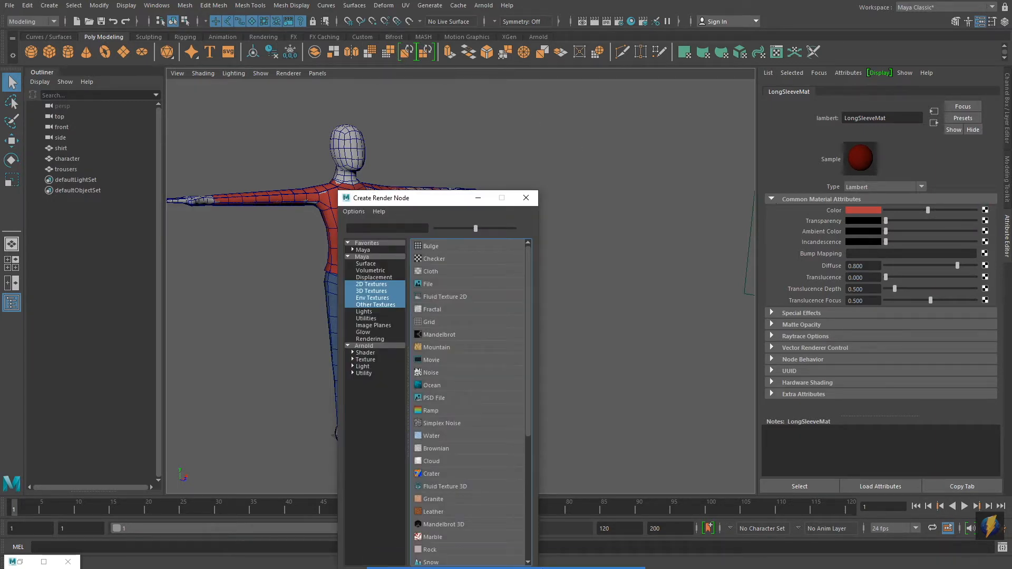
pyautogui.click(640, 134)
pyautogui.moveTo(641, 134); pyautogui.dragTo(983, 209)
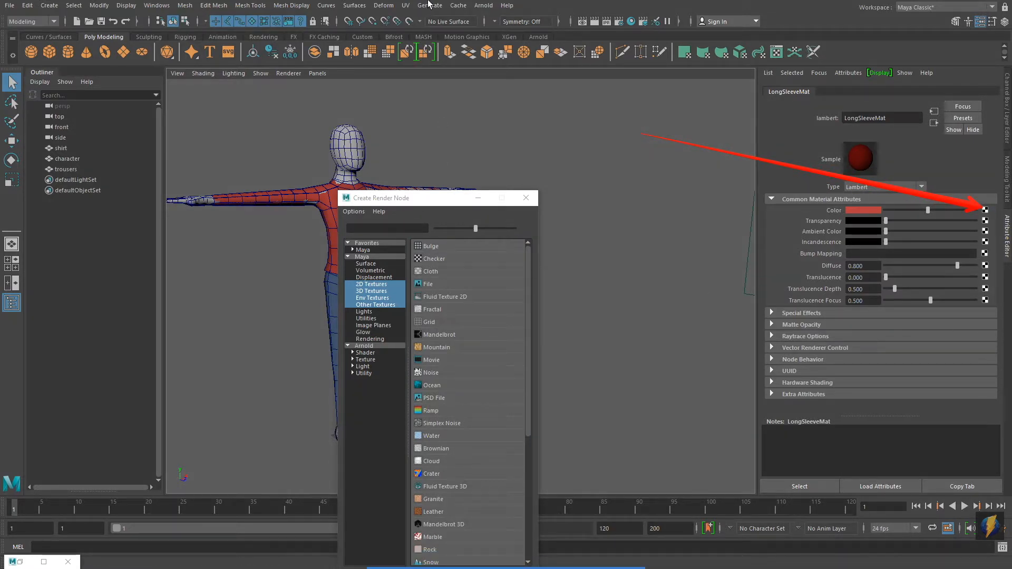
pyautogui.moveTo(583, 559)
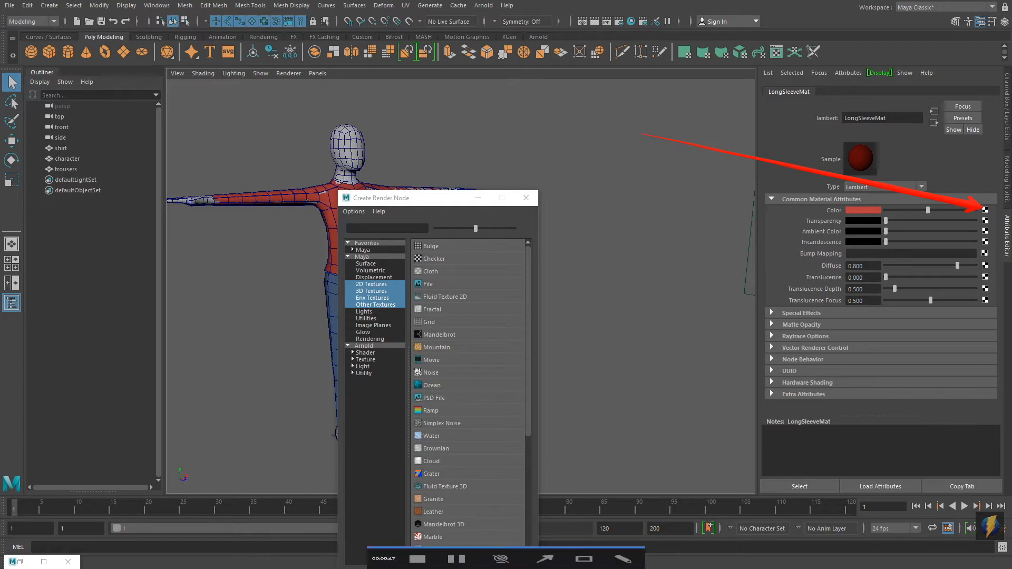
pyautogui.click(545, 548)
pyautogui.moveTo(646, 200)
pyautogui.mouseDown()
pyautogui.moveTo(576, 215)
pyautogui.moveTo(436, 283)
pyautogui.mouseUp()
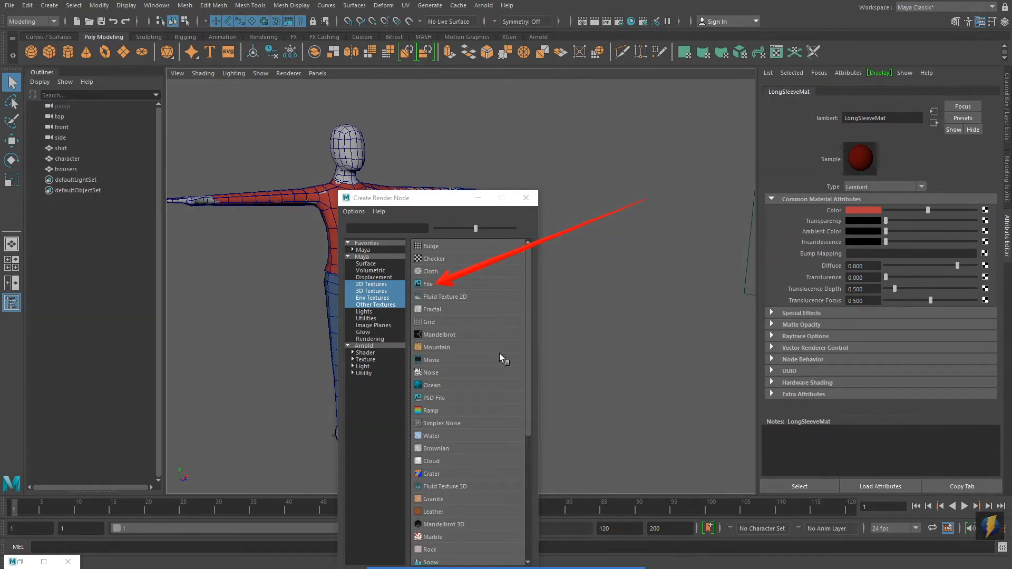
pyautogui.click(419, 284)
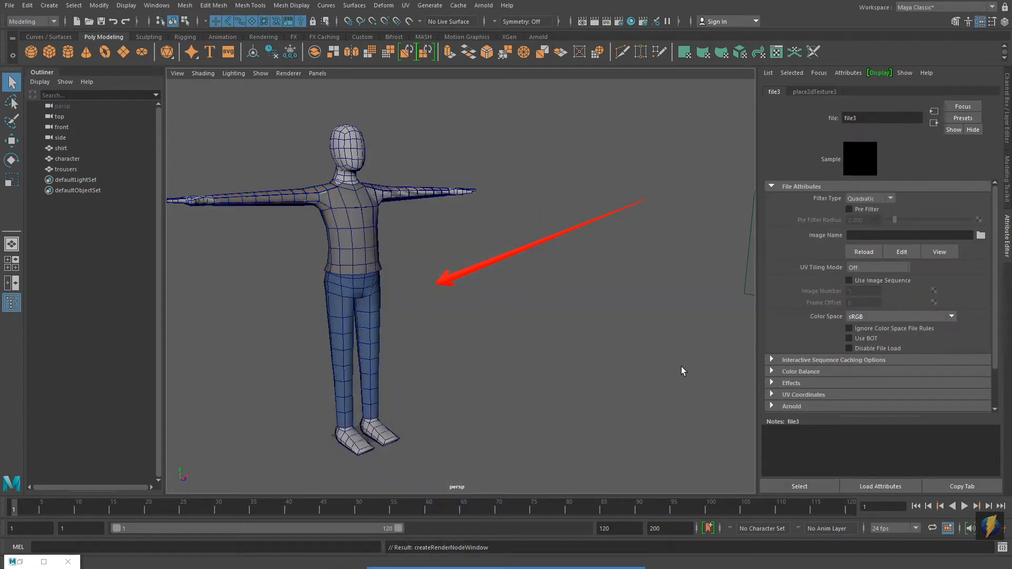
# Step: Load futon.jpg from the project's sourceimages folder as the image of the new file texture
pyautogui.moveTo(632, 136); pyautogui.dragTo(979, 236)
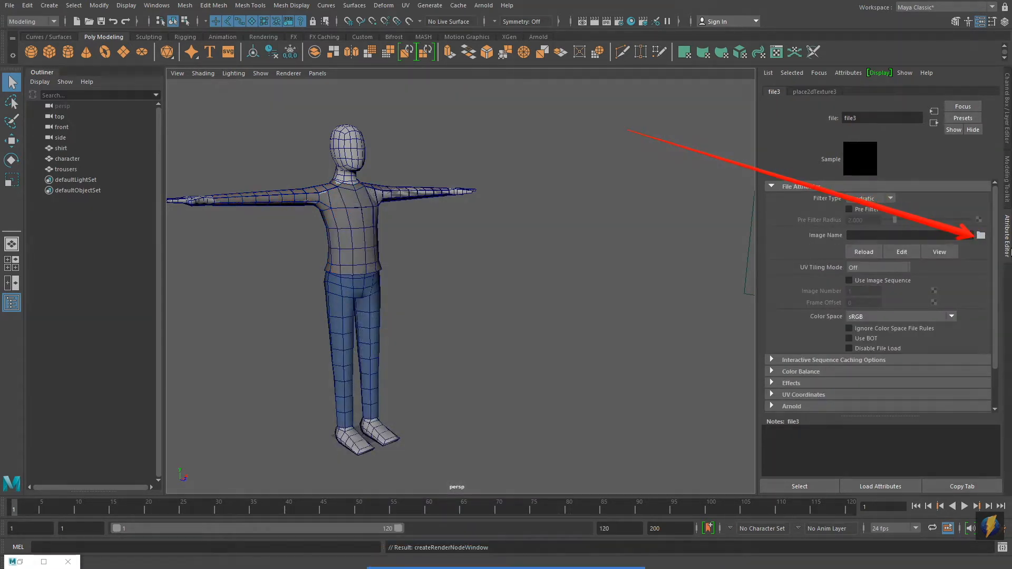
pyautogui.click(980, 235)
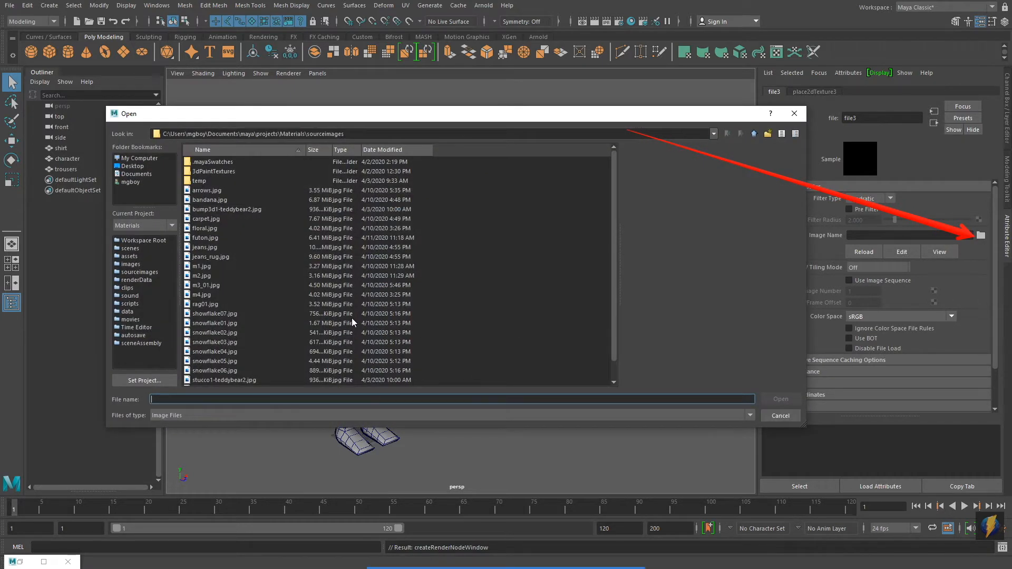
pyautogui.click(205, 237)
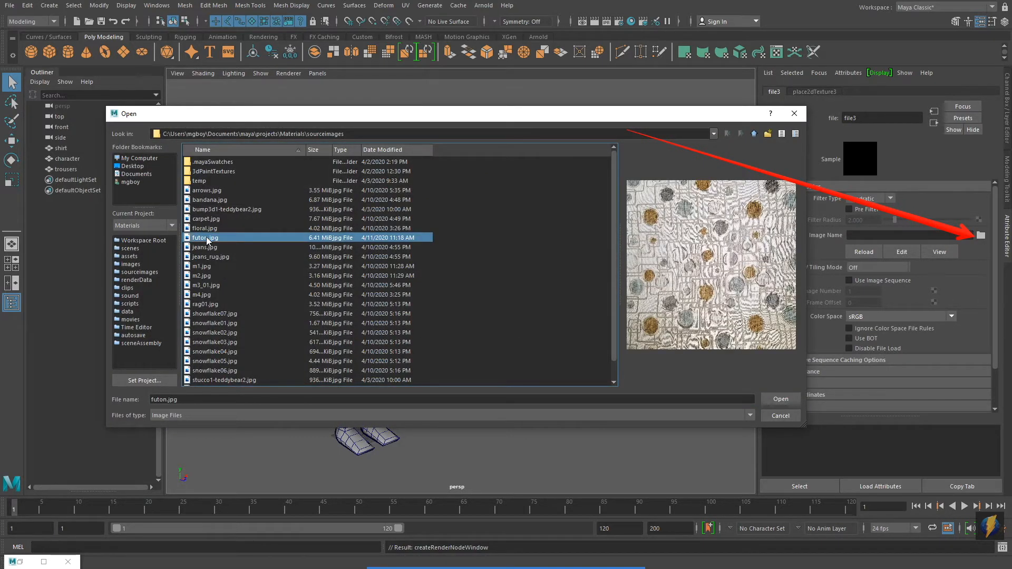
pyautogui.click(779, 400)
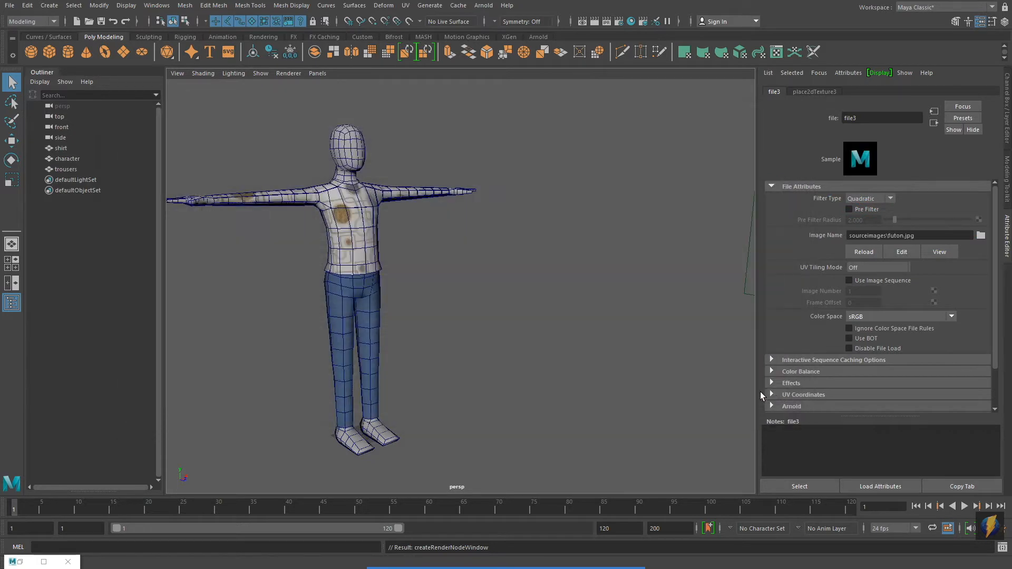
# Step: Examine the shirt's pattern up close, comparing the plain shaded display with the textured display
pyautogui.keyDown('alt'); pyautogui.moveTo(476, 327); pyautogui.dragTo(479, 346, button='middle'); pyautogui.keyUp('alt')
pyautogui.keyDown('alt'); pyautogui.moveTo(366, 358); pyautogui.dragTo(505, 325, button='right'); pyautogui.keyUp('alt')
pyautogui.keyDown('alt'); pyautogui.moveTo(505, 326); pyautogui.dragTo(560, 387, button='middle'); pyautogui.keyUp('alt')
pyautogui.keyDown('alt'); pyautogui.moveTo(560, 387); pyautogui.dragTo(599, 383); pyautogui.keyUp('alt')
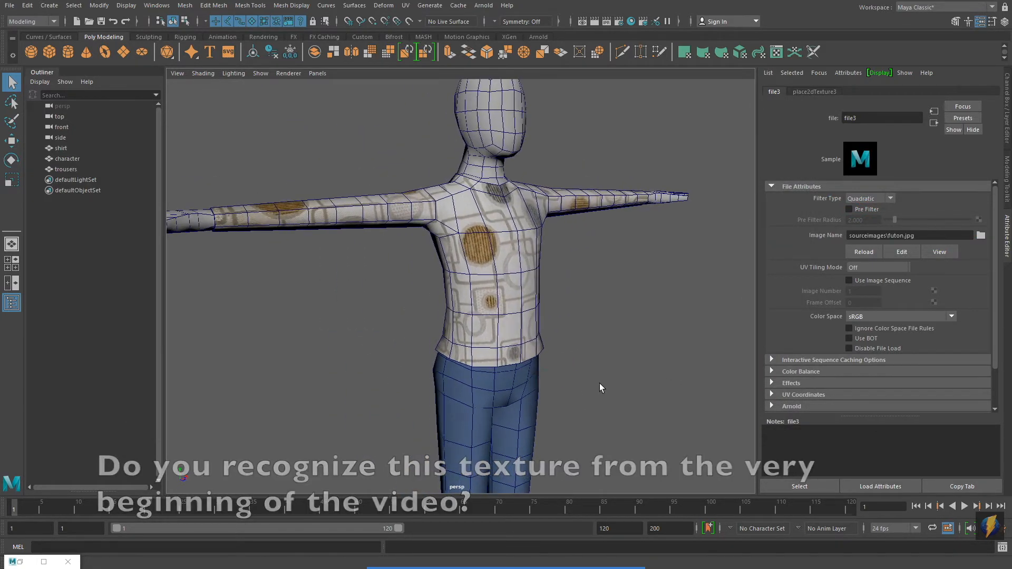
pyautogui.press('5')
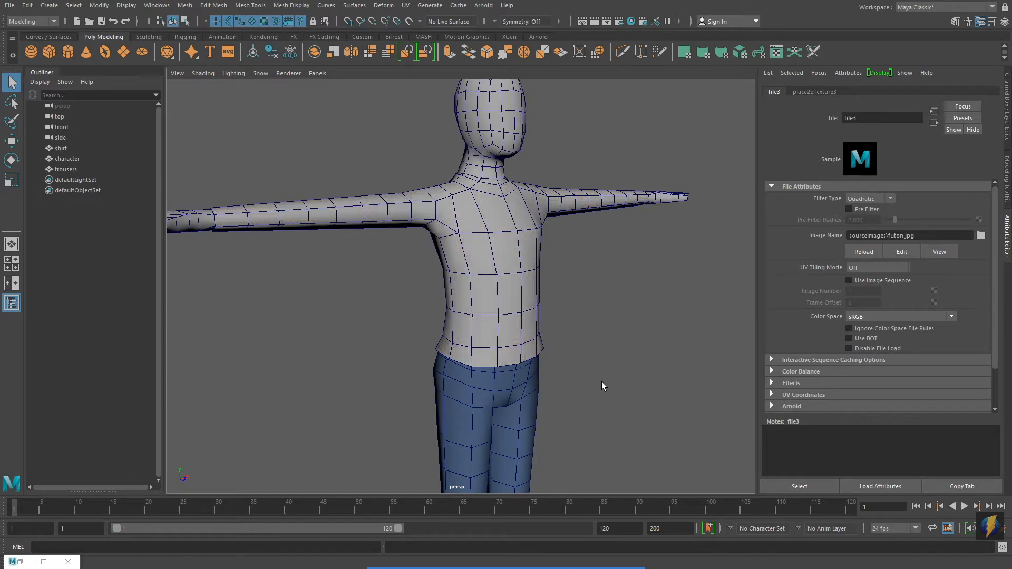
pyautogui.press('6')
pyautogui.moveTo(583, 378)
pyautogui.keyDown('alt'); pyautogui.mouseDown()
pyautogui.moveTo(555, 370)
pyautogui.moveTo(568, 365)
pyautogui.mouseUp(); pyautogui.keyUp('alt')
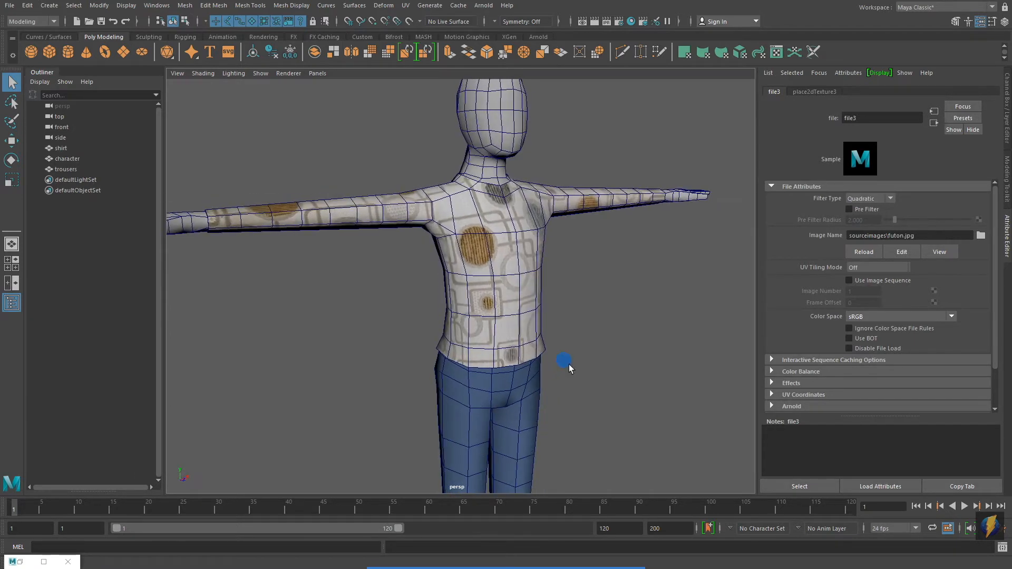
# Step: Turn off the wireframe overlay on shaded objects in the perspective view and look over the patterned shirt
pyautogui.click(204, 74)
pyautogui.click(226, 168)
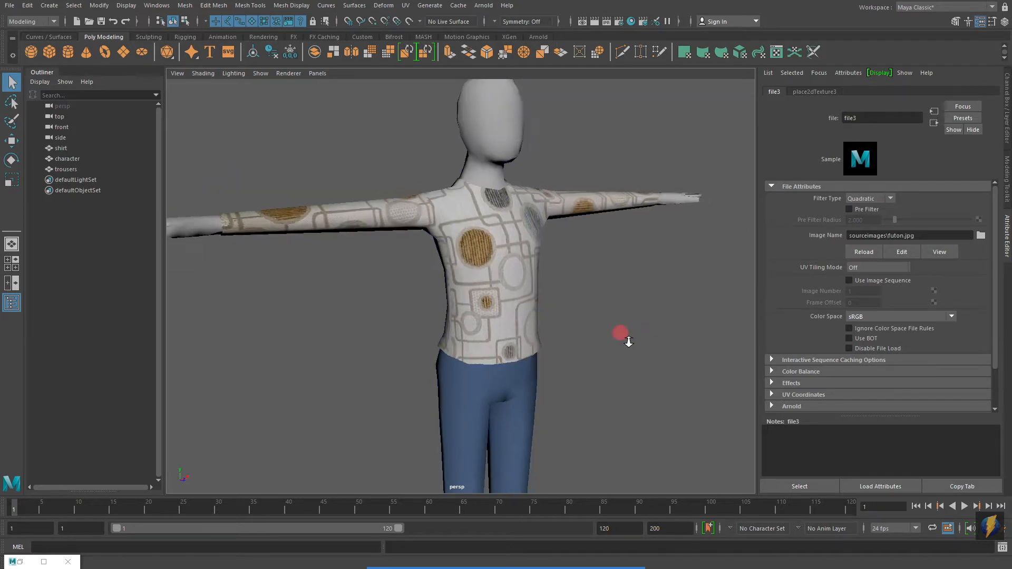
pyautogui.keyDown('alt'); pyautogui.moveTo(621, 334); pyautogui.dragTo(519, 334, button='right'); pyautogui.keyUp('alt')
pyautogui.keyDown('alt'); pyautogui.moveTo(348, 348); pyautogui.dragTo(602, 356); pyautogui.keyUp('alt')
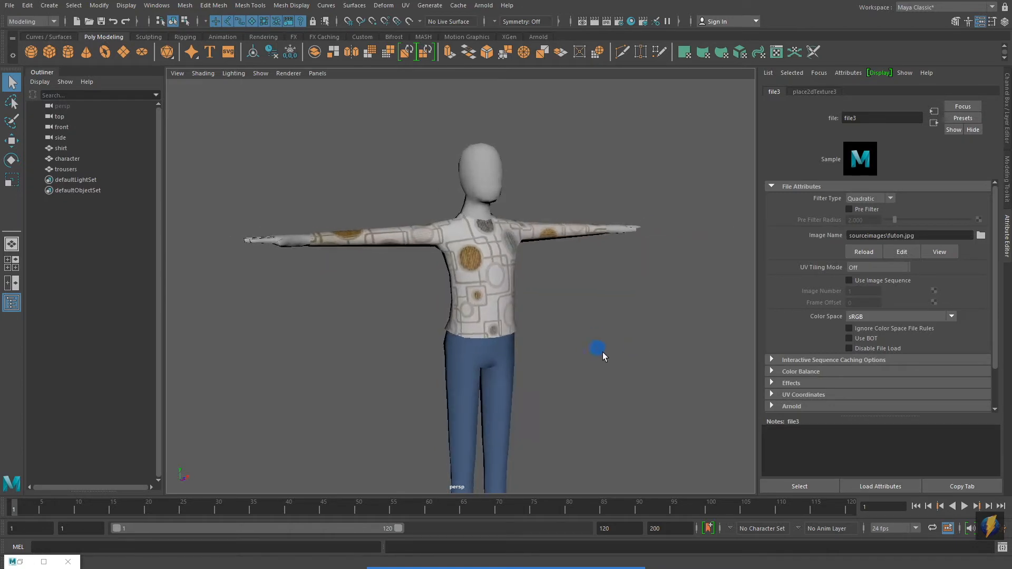
pyautogui.keyDown('alt'); pyautogui.moveTo(430, 354); pyautogui.dragTo(449, 359, button='right'); pyautogui.keyUp('alt')
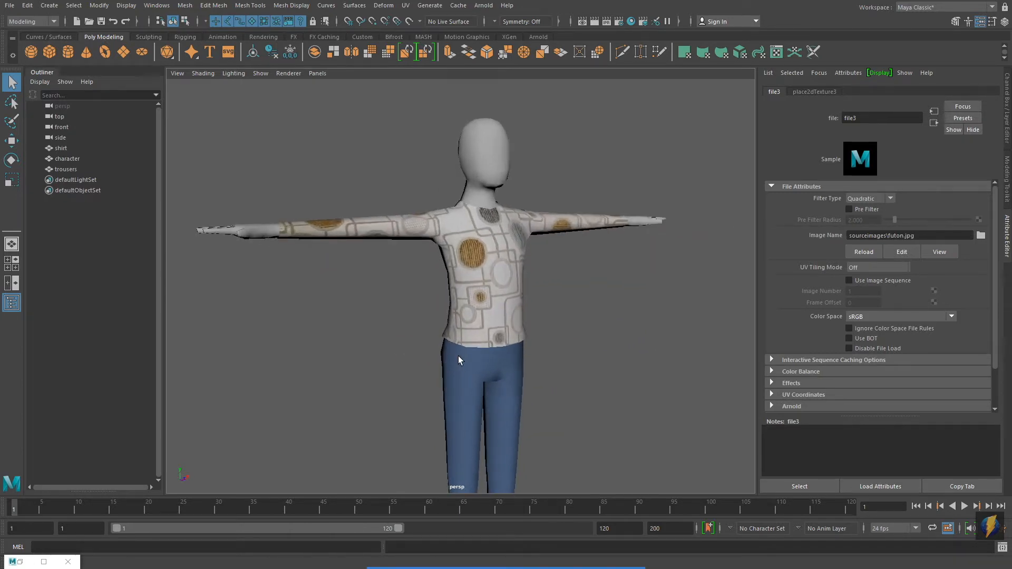
# Step: Return to the file texture on LongSleeveMat's Color through the Hypershade and replace its image with carpet.jpg
pyautogui.click(630, 22)
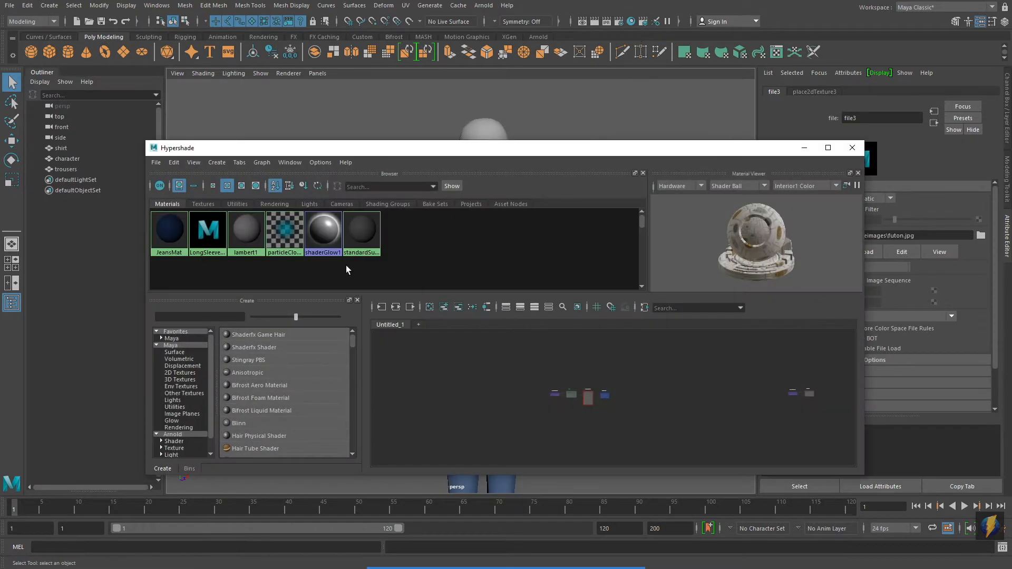
pyautogui.click(804, 147)
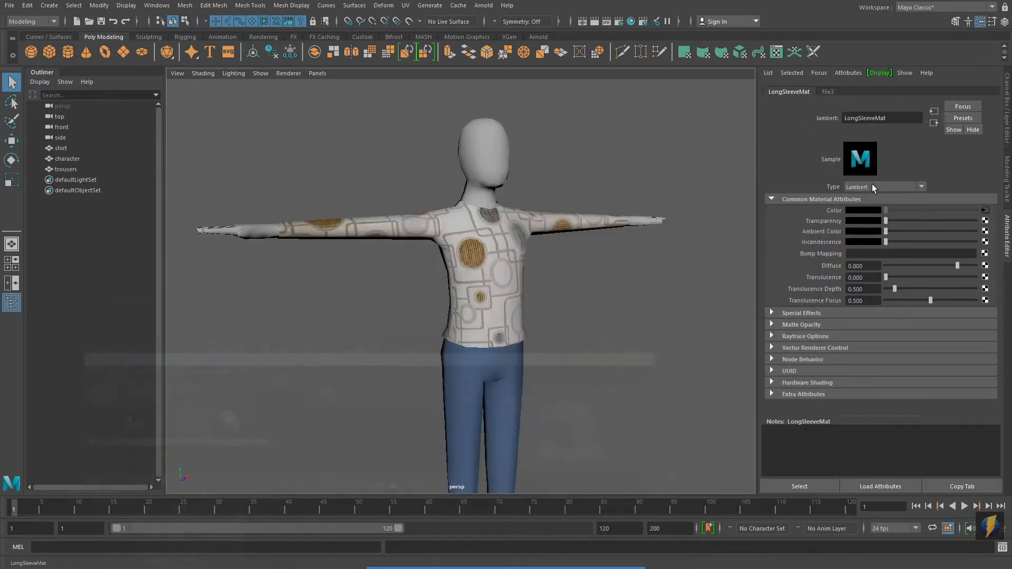
pyautogui.click(984, 211)
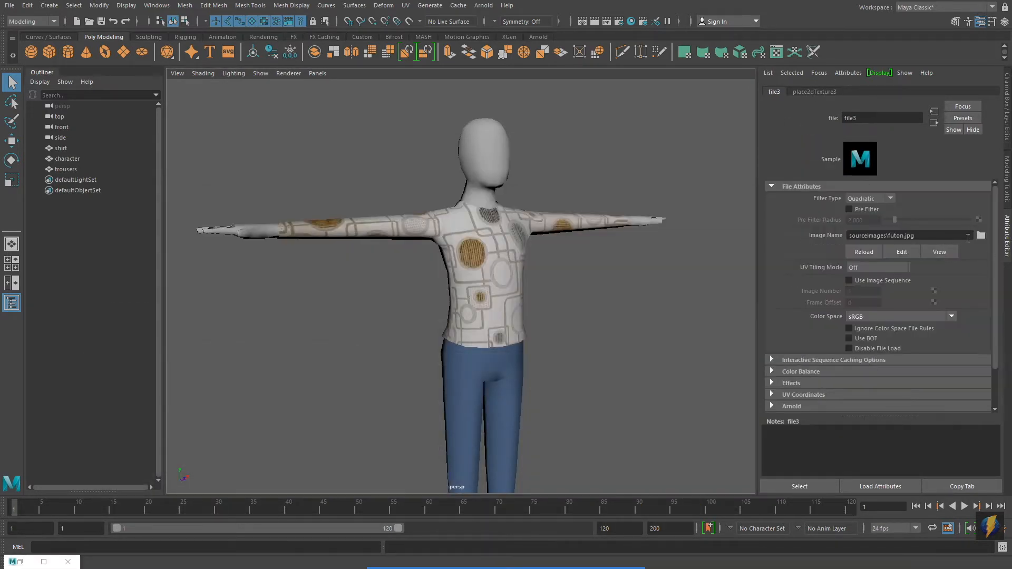
pyautogui.click(980, 235)
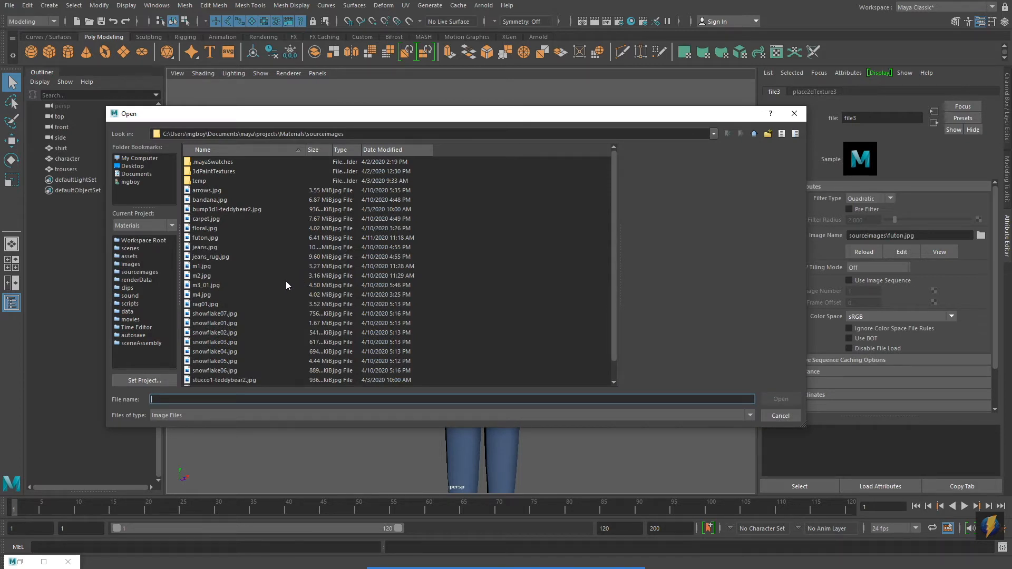
pyautogui.scroll(-1, 286, 285)
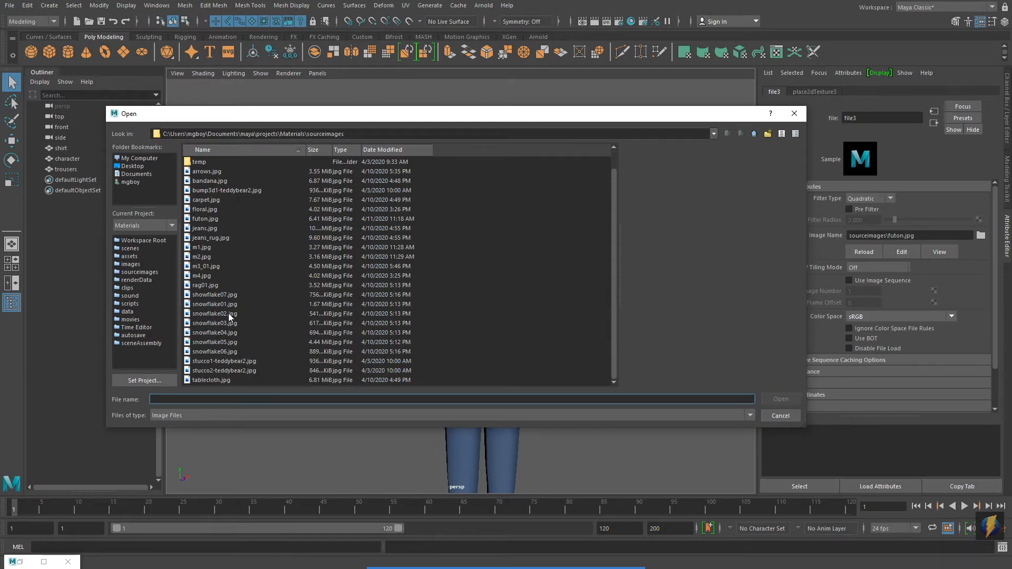
pyautogui.click(204, 286)
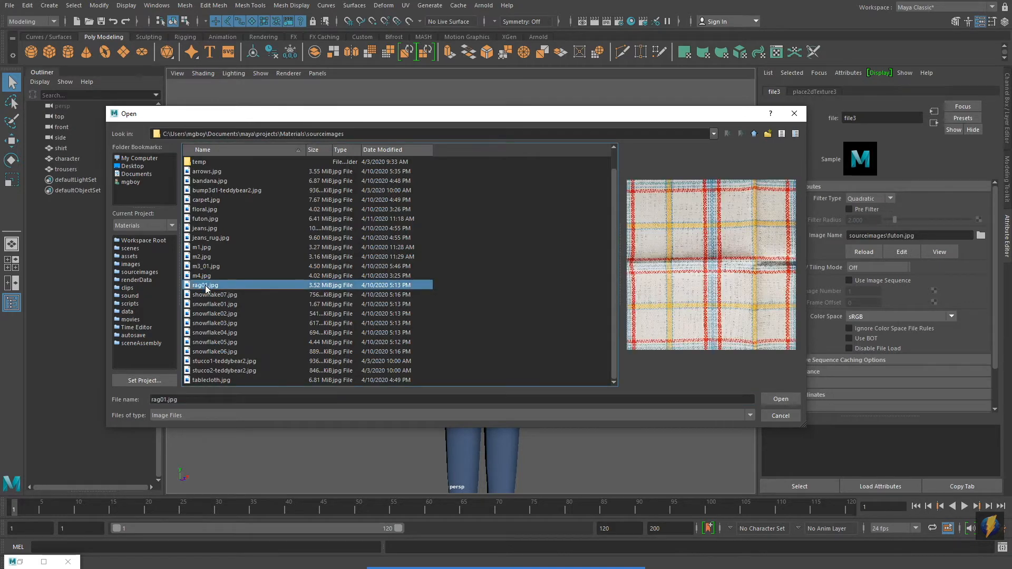
pyautogui.click(210, 200)
pyautogui.click(780, 399)
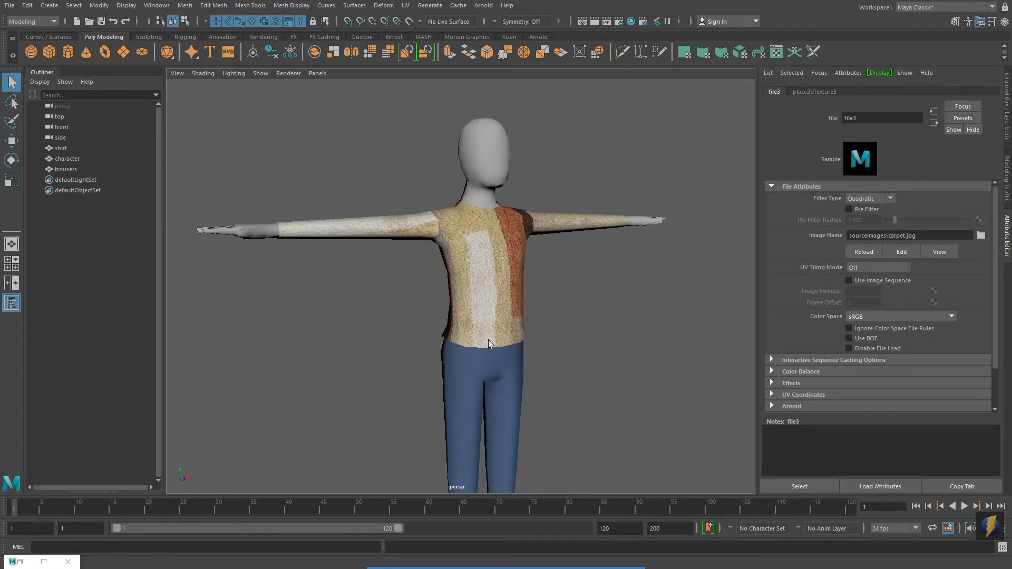
# Step: Select the shirt mesh and open its UV layout in the UV Editor, placed beside the model
pyautogui.press('c')
pyautogui.click(362, 346)
pyautogui.keyDown('alt'); pyautogui.moveTo(422, 361); pyautogui.dragTo(533, 339); pyautogui.keyUp('alt')
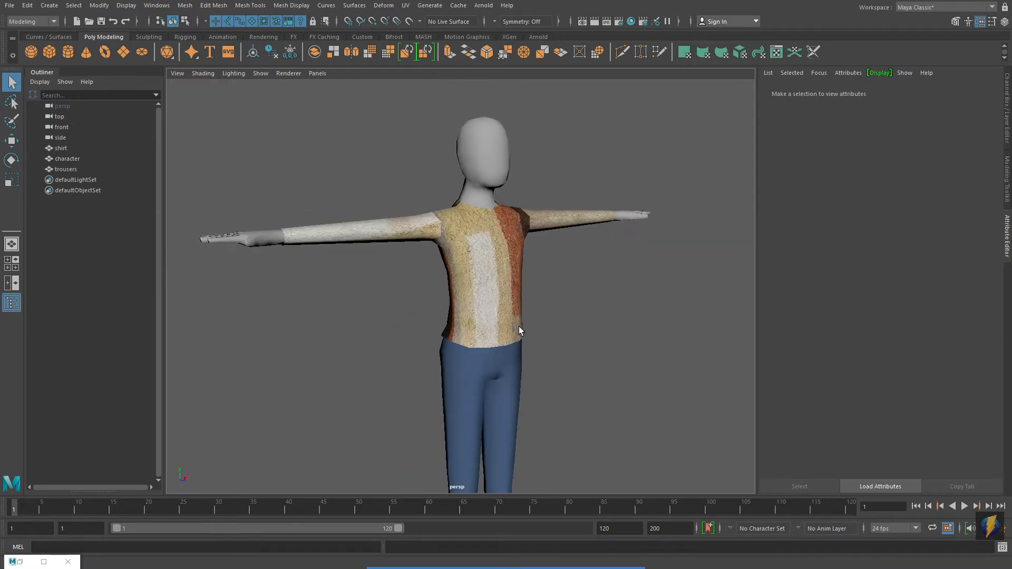
pyautogui.click(518, 327)
pyautogui.click(405, 5)
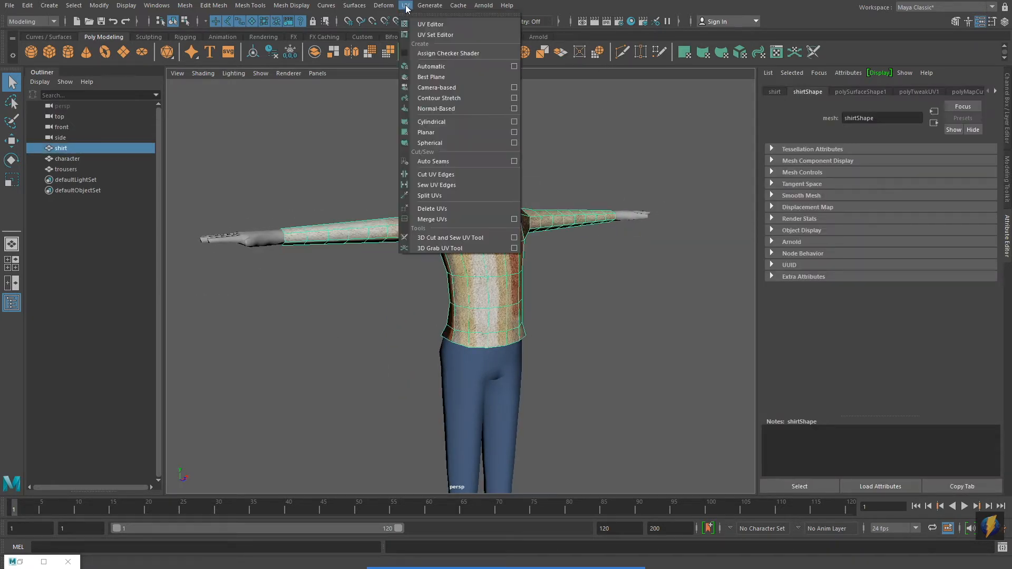
pyautogui.click(424, 24)
pyautogui.moveTo(588, 200); pyautogui.dragTo(783, 227)
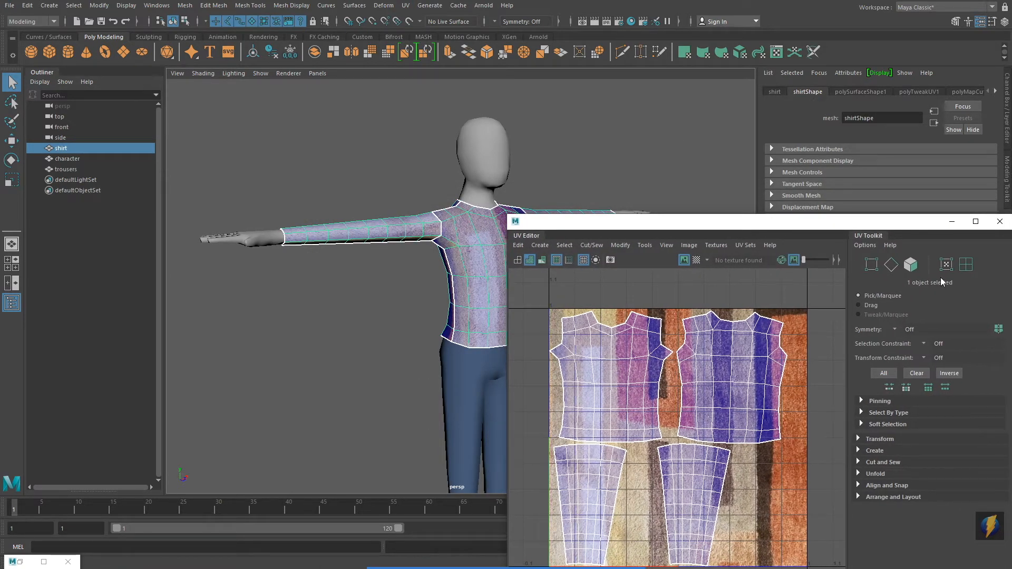
# Step: Try moving the shirt's front UV shell to different areas of the carpet texture, and undo both moves
pyautogui.click(965, 264)
pyautogui.click(634, 378)
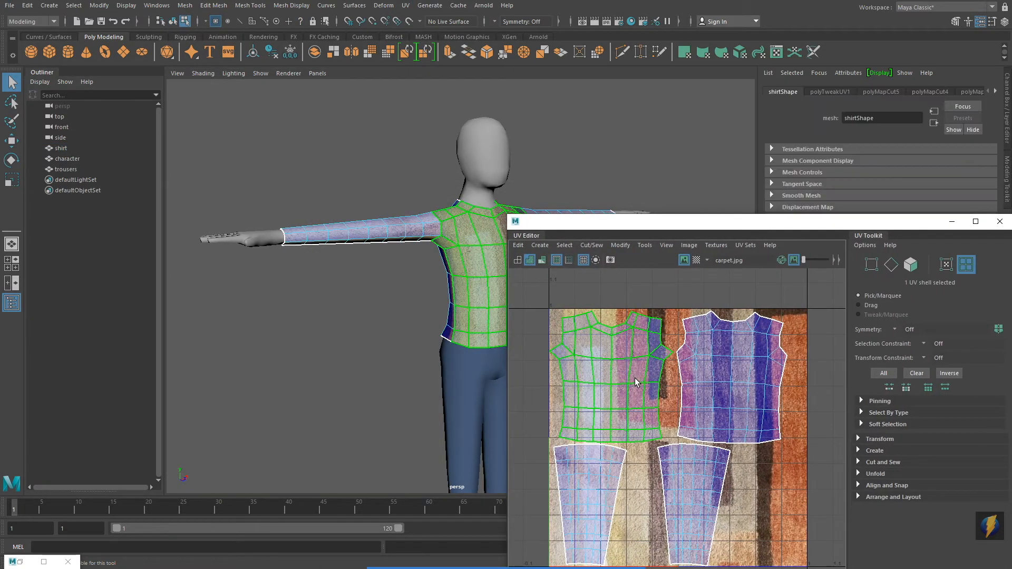
pyautogui.press('w')
pyautogui.moveTo(606, 375); pyautogui.dragTo(653, 386)
pyautogui.moveTo(650, 222); pyautogui.dragTo(757, 127)
pyautogui.moveTo(780, 298); pyautogui.dragTo(789, 345)
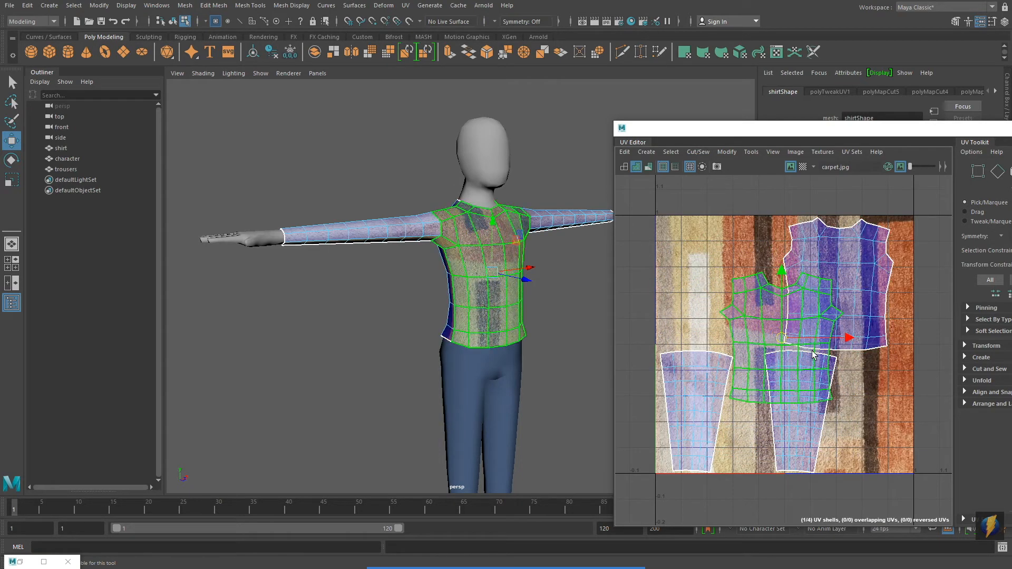
pyautogui.hotkey('ctrl', 'z')
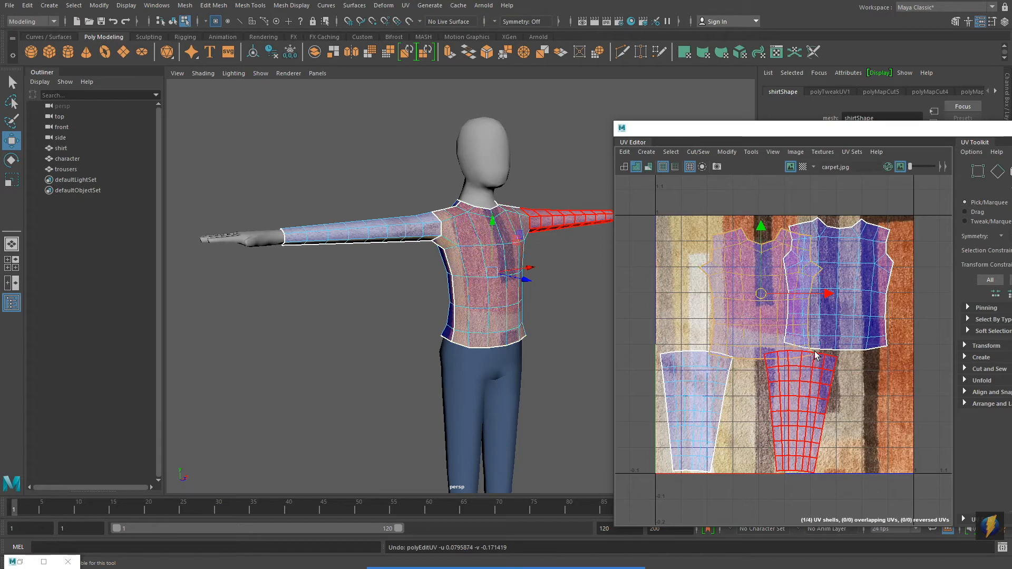
pyautogui.hotkey('ctrl', 'z')
# Step: Minimise the UV Editor, return to object mode and clear the selection
pyautogui.moveTo(855, 135); pyautogui.dragTo(544, 193)
pyautogui.click(795, 187)
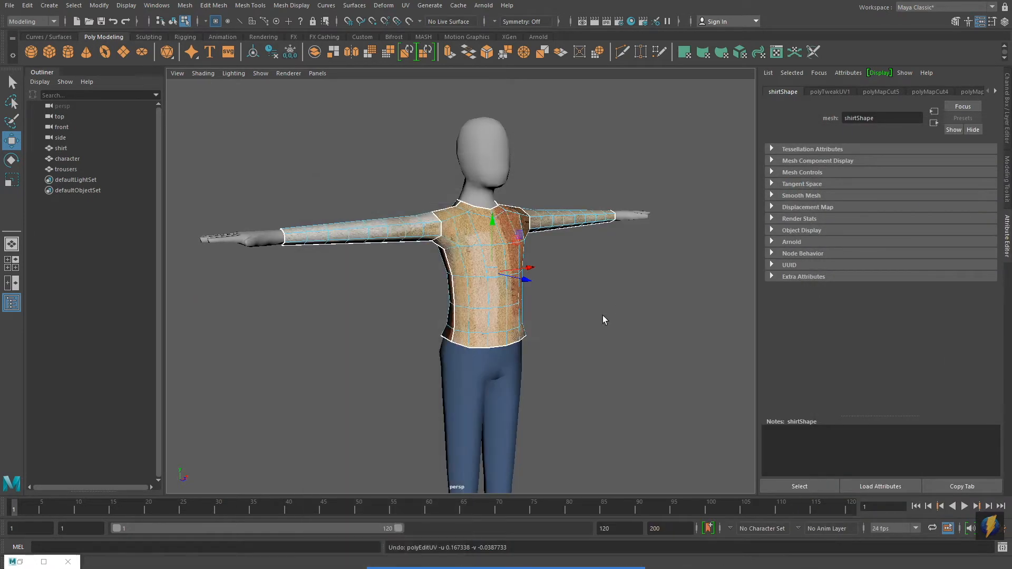
pyautogui.press('F8')
pyautogui.click(589, 319)
# Step: Check the carpet texture on the back of the shirt and save the scene
pyautogui.keyDown('alt'); pyautogui.moveTo(569, 321); pyautogui.dragTo(467, 311); pyautogui.keyUp('alt')
pyautogui.keyDown('alt'); pyautogui.moveTo(468, 312); pyautogui.dragTo(554, 303, button='right'); pyautogui.keyUp('alt')
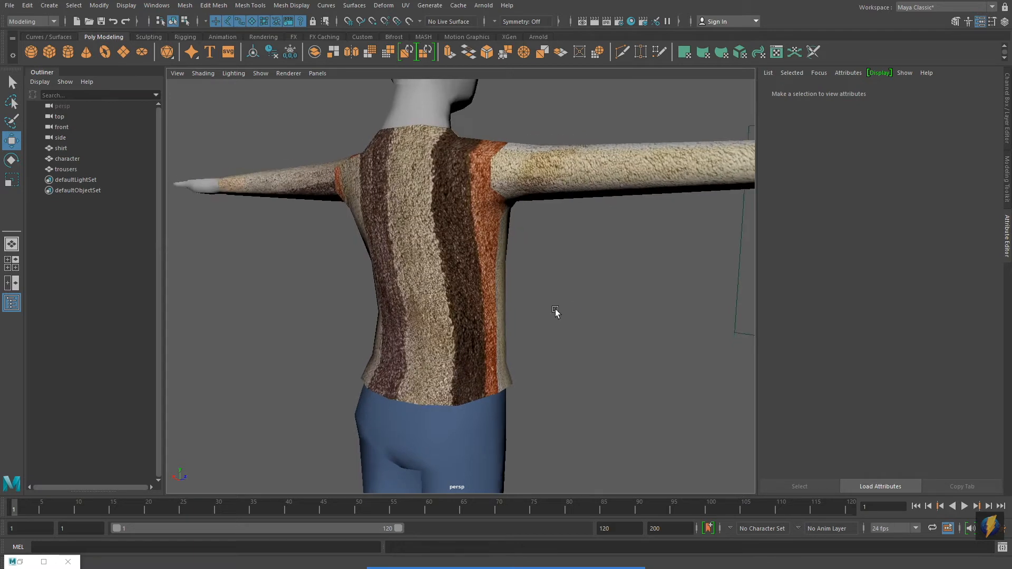
pyautogui.keyDown('alt'); pyautogui.moveTo(554, 301); pyautogui.dragTo(562, 337, button='middle'); pyautogui.keyUp('alt')
pyautogui.hotkey('ctrl', 's')
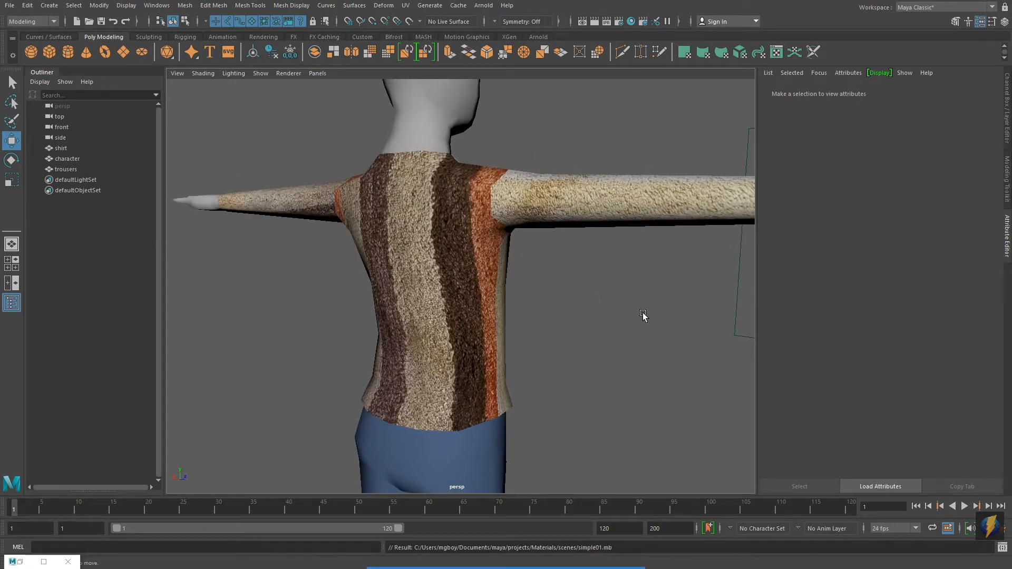
# Step: Replace the image file on LongSleeveMat's colour texture with arrows.jpg and check it on the shirt
pyautogui.click(631, 21)
pyautogui.click(210, 230)
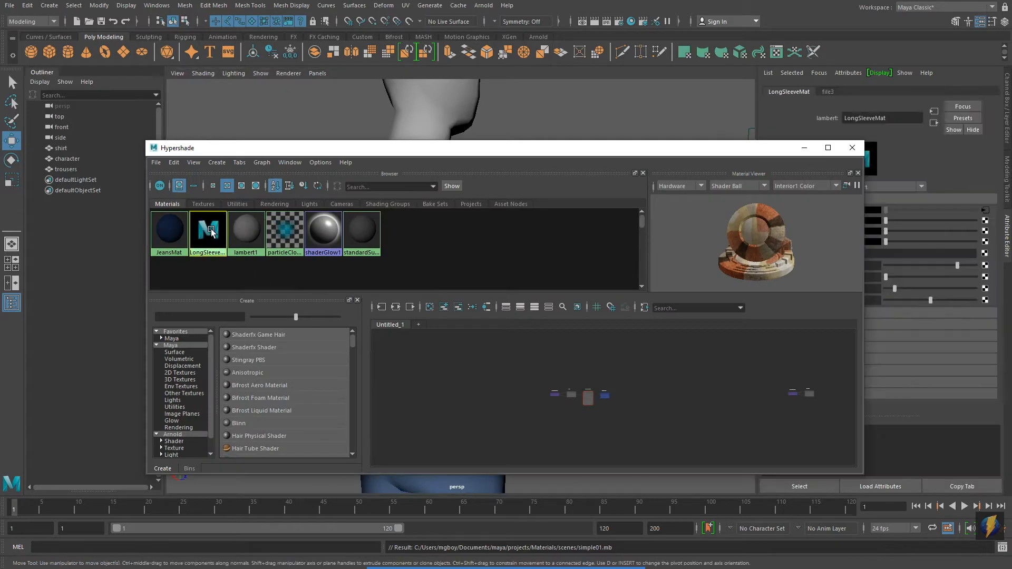
pyautogui.click(804, 147)
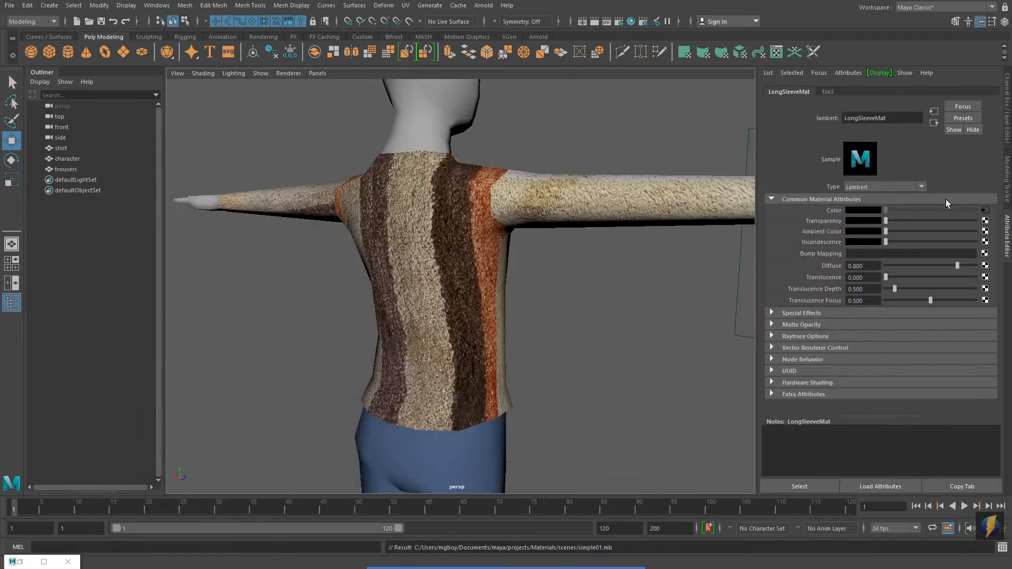
pyautogui.click(985, 211)
pyautogui.click(981, 236)
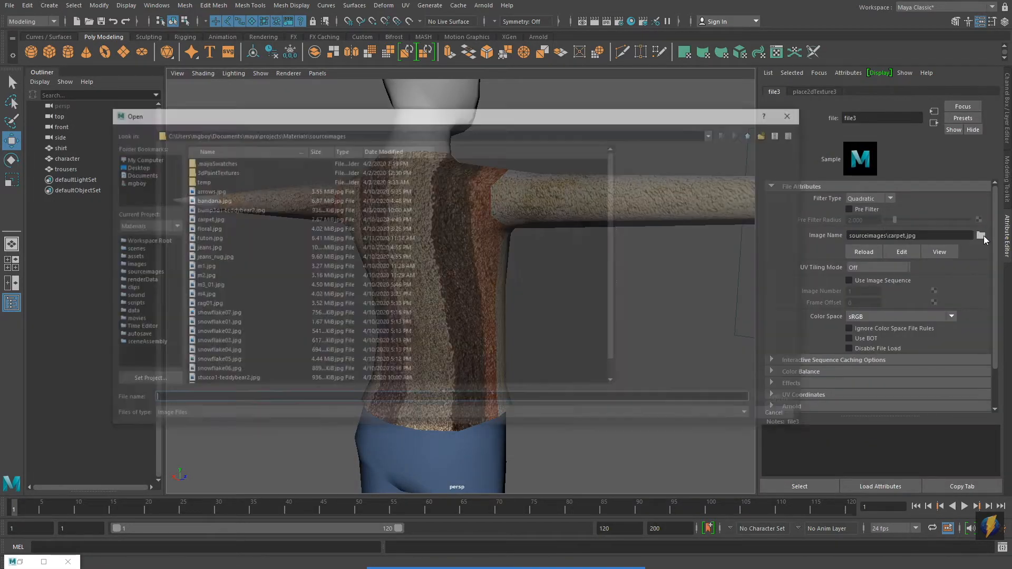
pyautogui.click(216, 191)
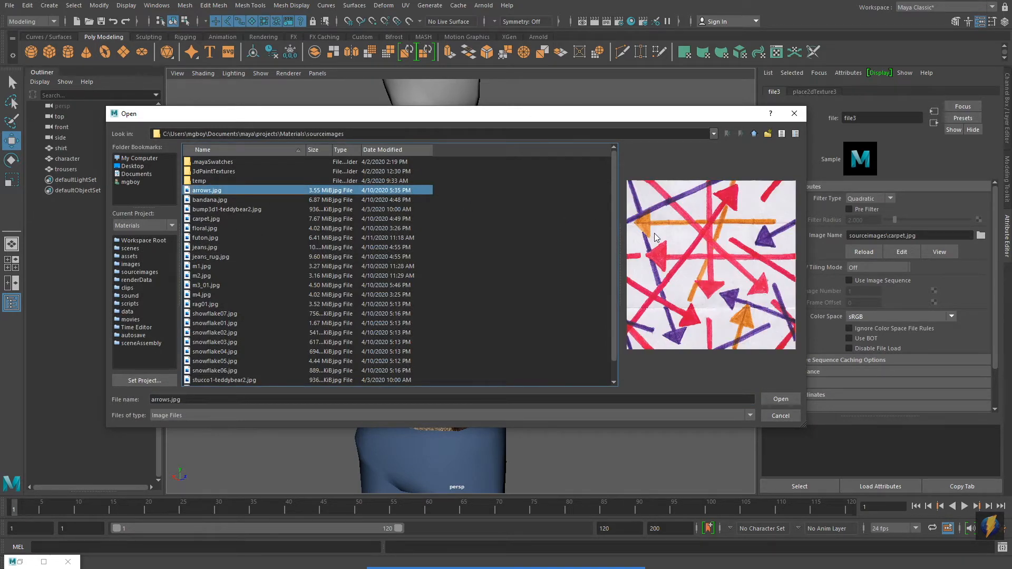
pyautogui.click(780, 398)
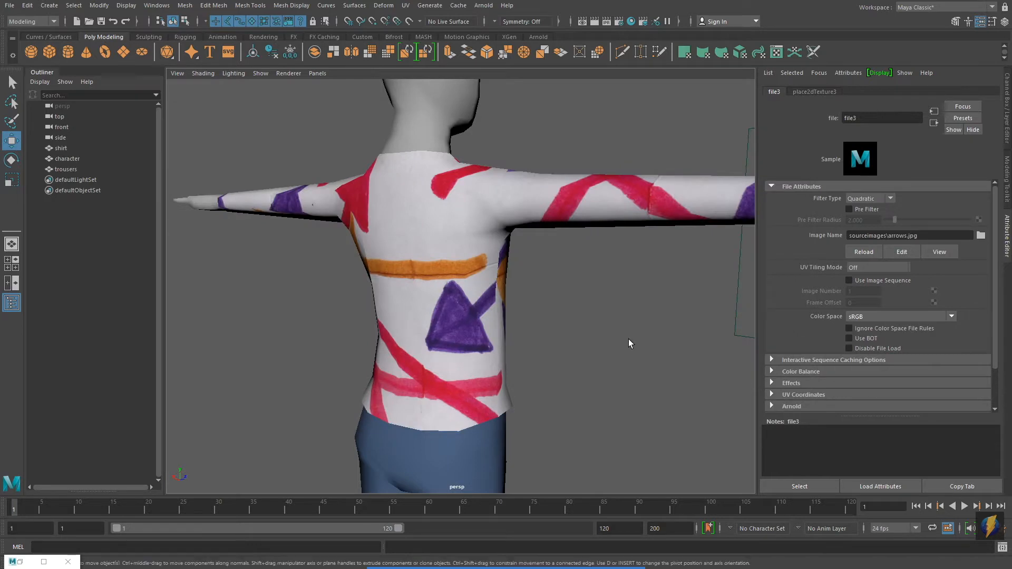
pyautogui.keyDown('alt'); pyautogui.moveTo(635, 290); pyautogui.dragTo(468, 296); pyautogui.keyUp('alt')
pyautogui.scroll(5, 553, 305)
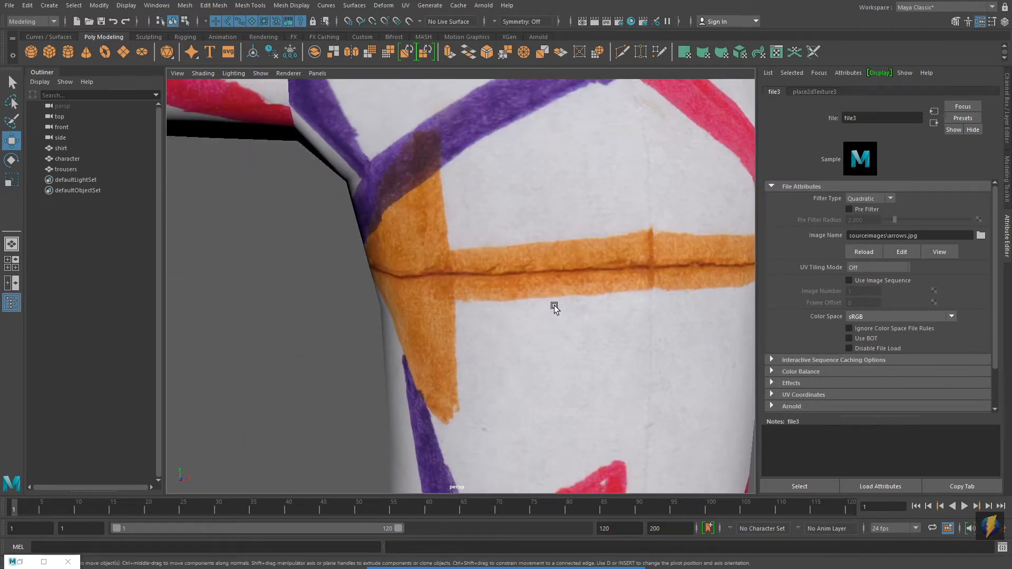
pyautogui.scroll(-10, 554, 308)
pyautogui.scroll(5, 554, 311)
pyautogui.moveTo(554, 311)
pyautogui.keyDown('alt'); pyautogui.mouseDown()
pyautogui.moveTo(495, 313)
pyautogui.moveTo(564, 300)
pyautogui.mouseUp(); pyautogui.keyUp('alt')
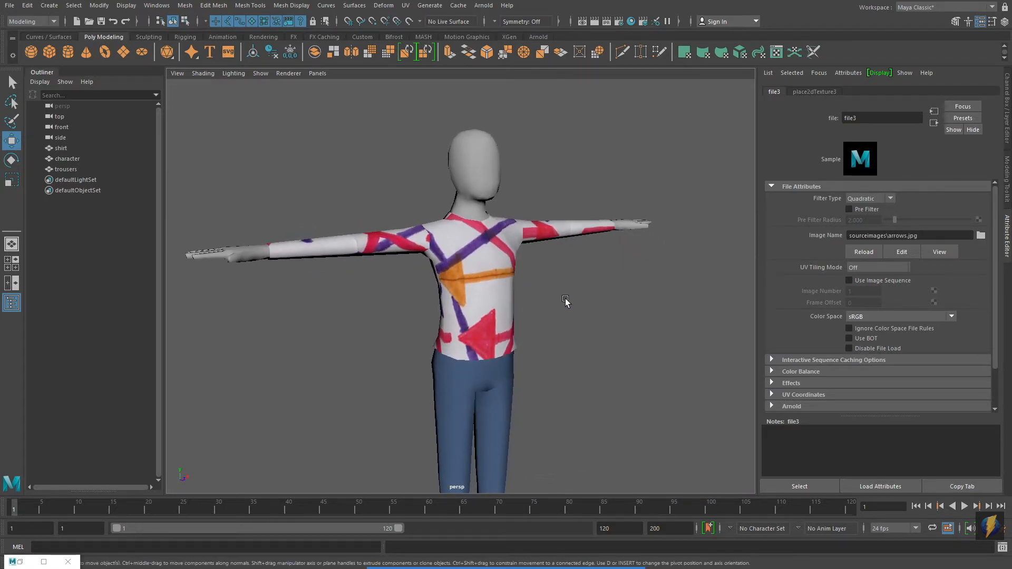
# Step: Reopen Hypershade and graph the input and output connections of LongSleeveMat
pyautogui.click(631, 21)
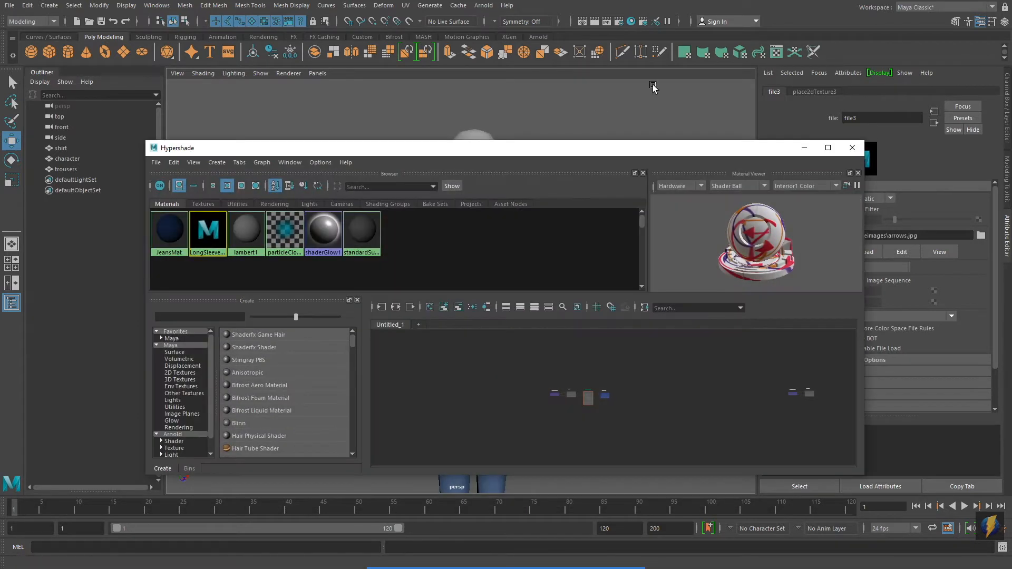
pyautogui.click(209, 228)
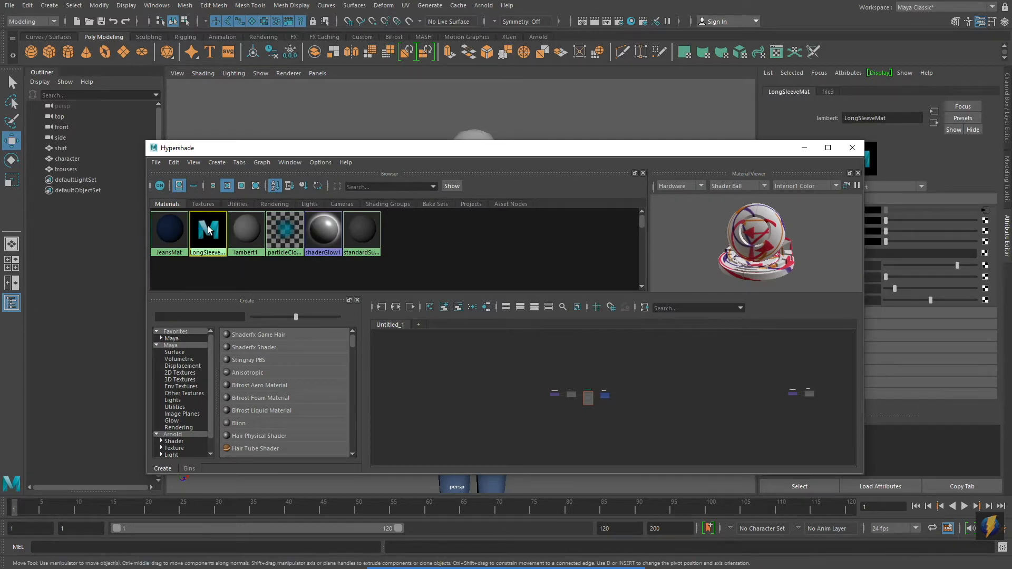
pyautogui.moveTo(566, 565)
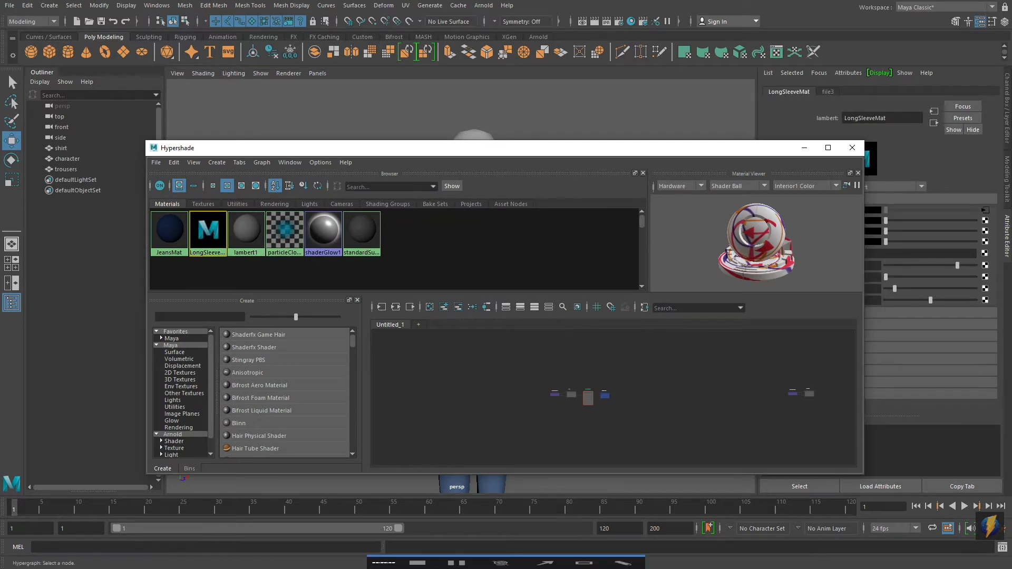
pyautogui.click(537, 551)
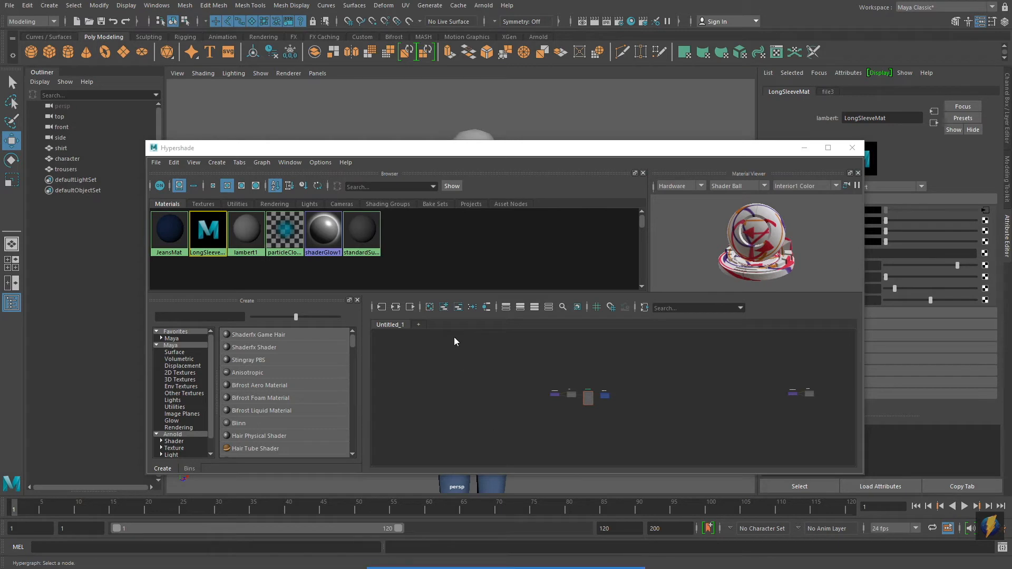
pyautogui.moveTo(517, 183); pyautogui.dragTo(401, 301)
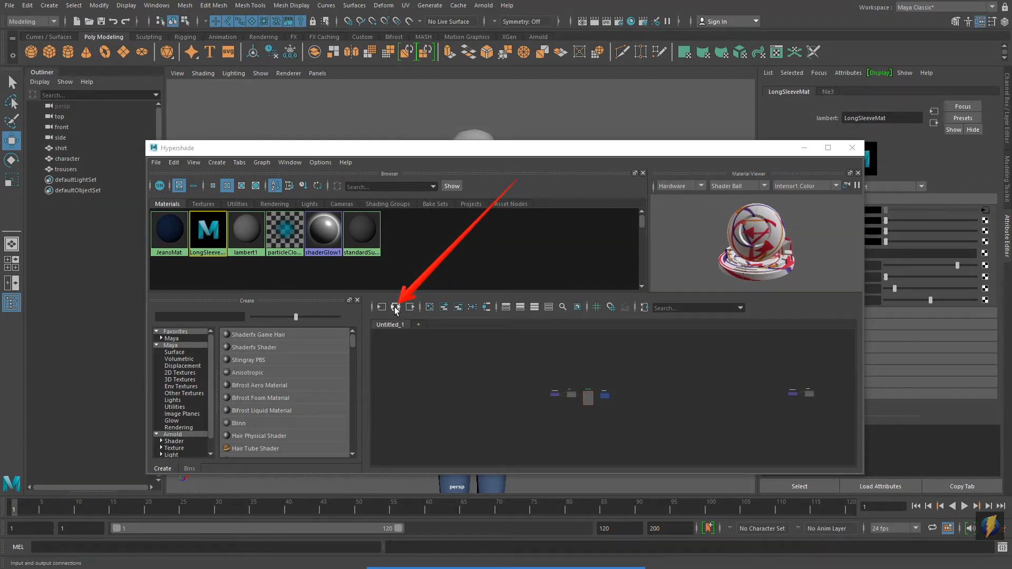
pyautogui.click(395, 308)
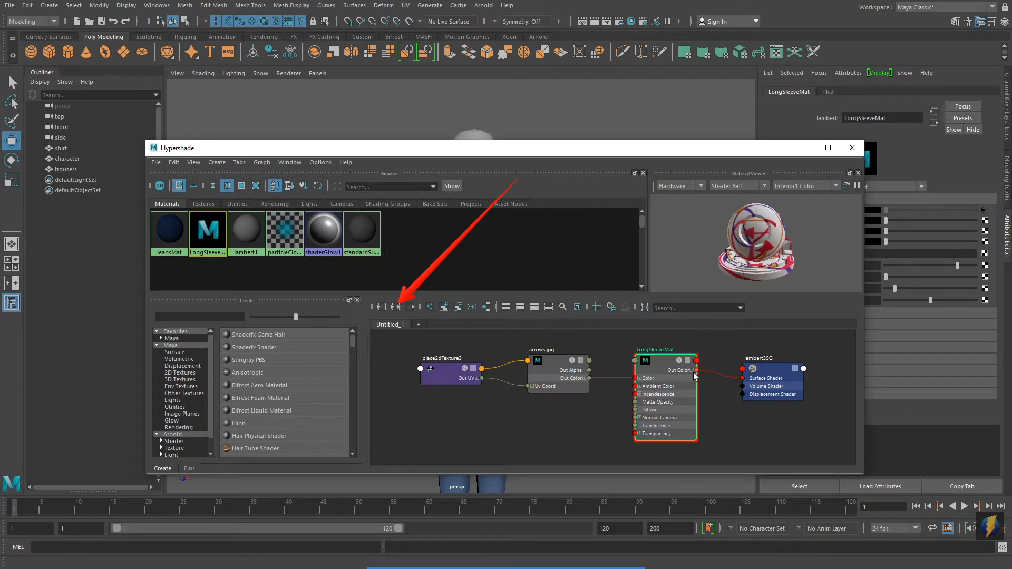
# Step: Select the place2dTexture3 node feeding the arrows.jpg texture to show its placement attributes, and minimise Hypershade
pyautogui.click(657, 376)
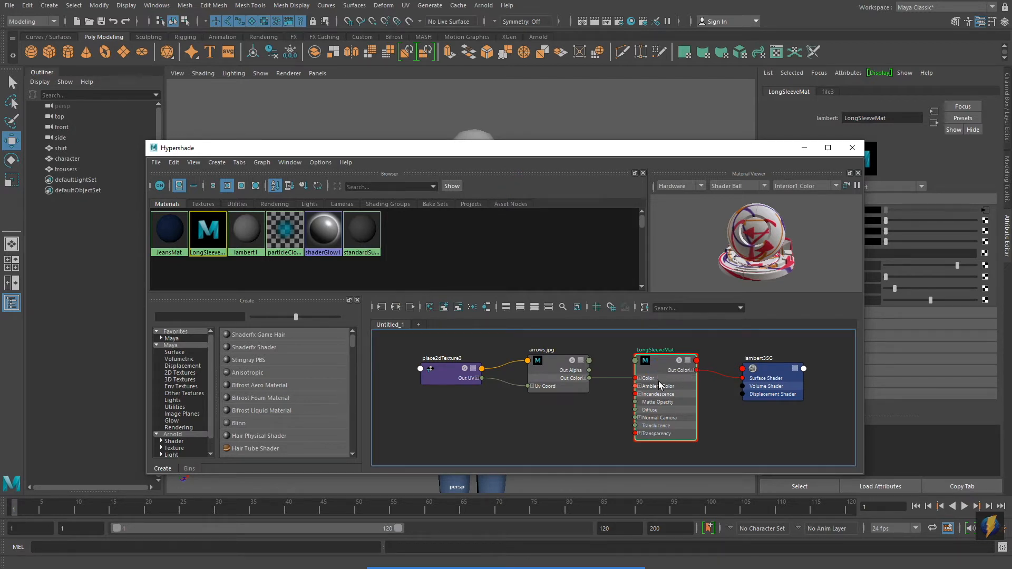
pyautogui.click(560, 374)
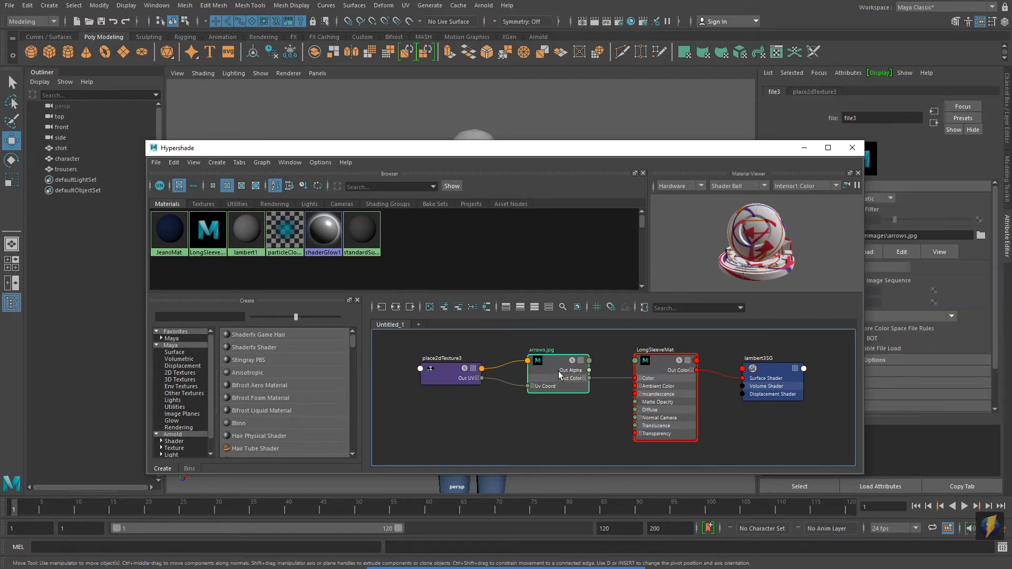
pyautogui.moveTo(690, 152); pyautogui.dragTo(633, 162)
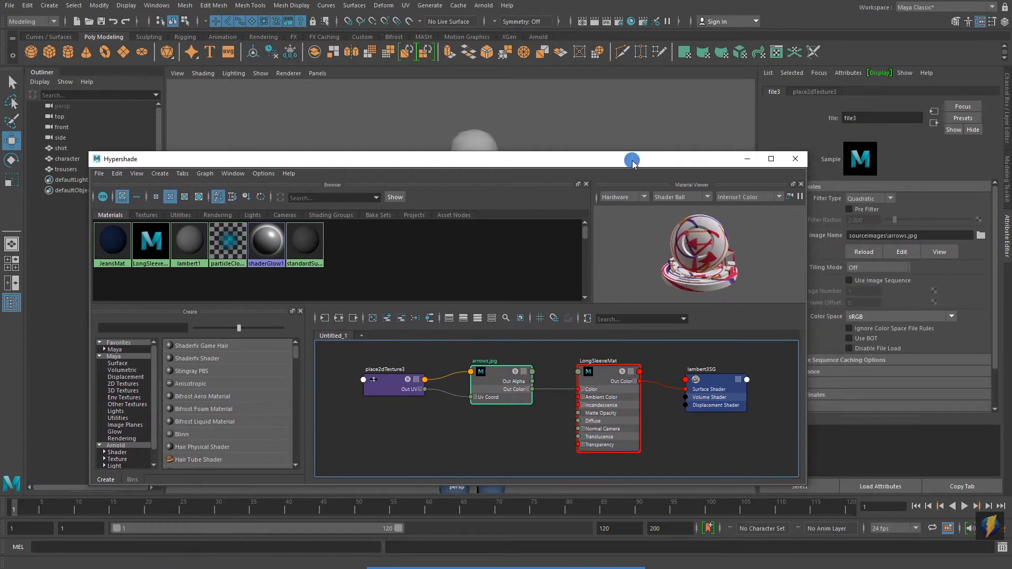
pyautogui.click(389, 384)
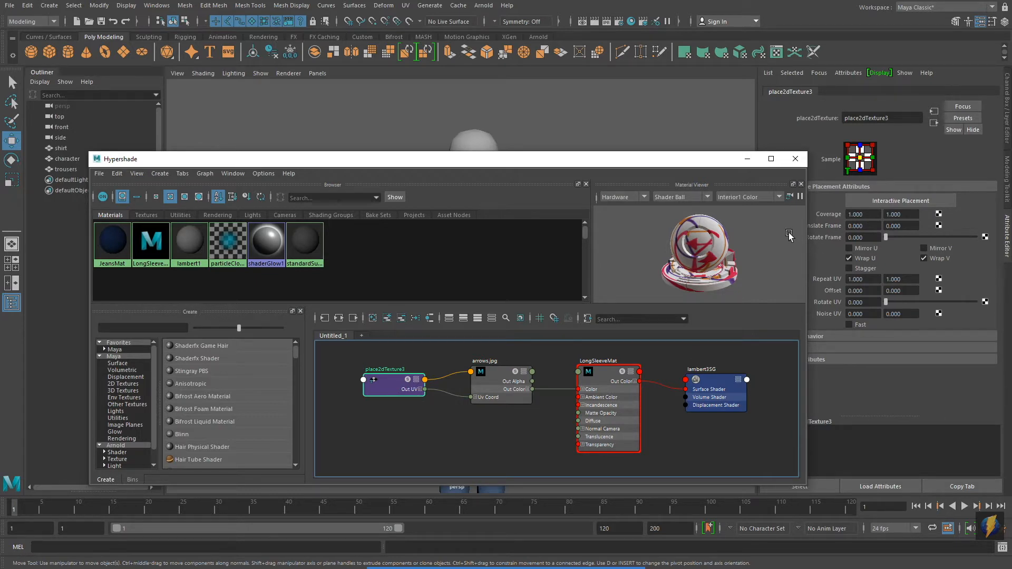
pyautogui.click(746, 159)
# Step: Set the arrows texture's Repeat UV to 2 in both directions
pyautogui.keyDown('alt'); pyautogui.moveTo(464, 324); pyautogui.dragTo(535, 322, button='right'); pyautogui.keyUp('alt')
pyautogui.keyDown('alt'); pyautogui.moveTo(535, 322); pyautogui.dragTo(584, 334, button='middle'); pyautogui.keyUp('alt')
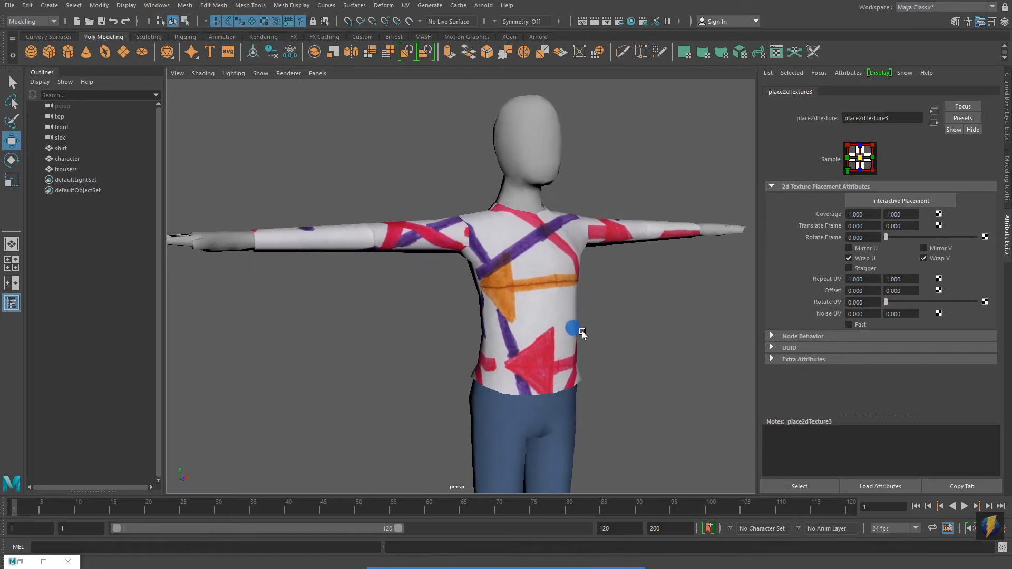
pyautogui.doubleClick(871, 289)
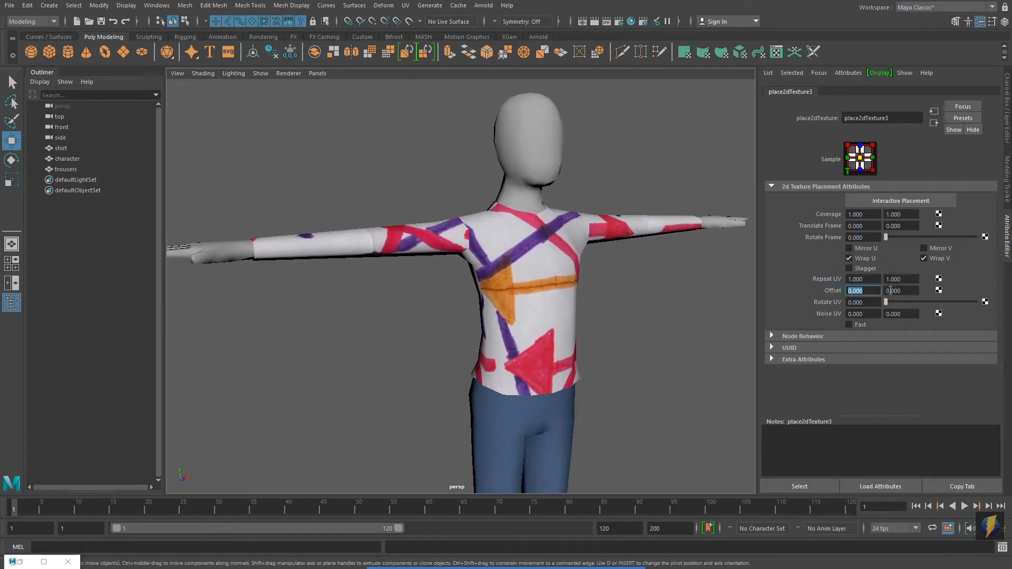
pyautogui.doubleClick(863, 279)
pyautogui.moveTo(527, 565)
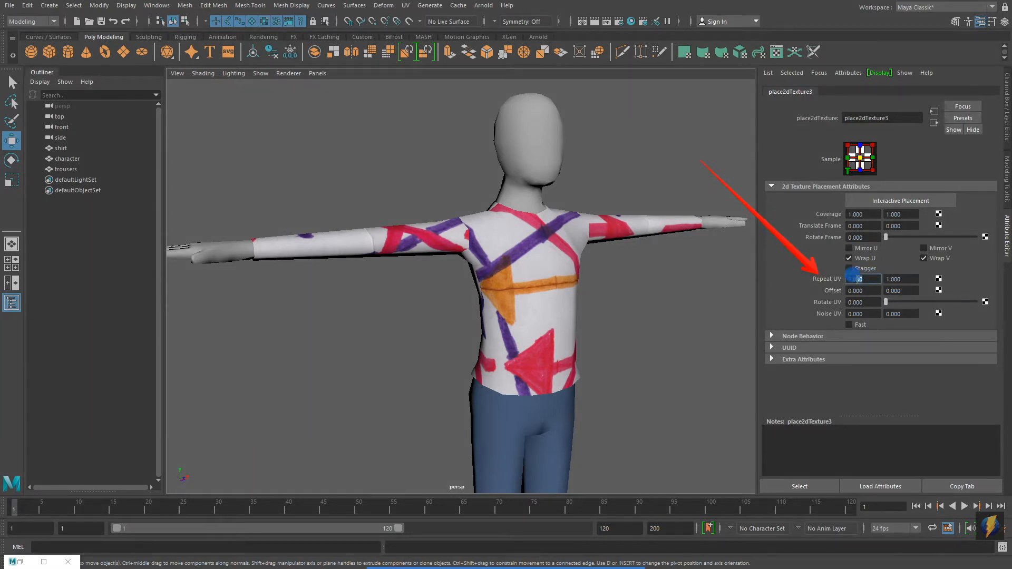
pyautogui.click(886, 279)
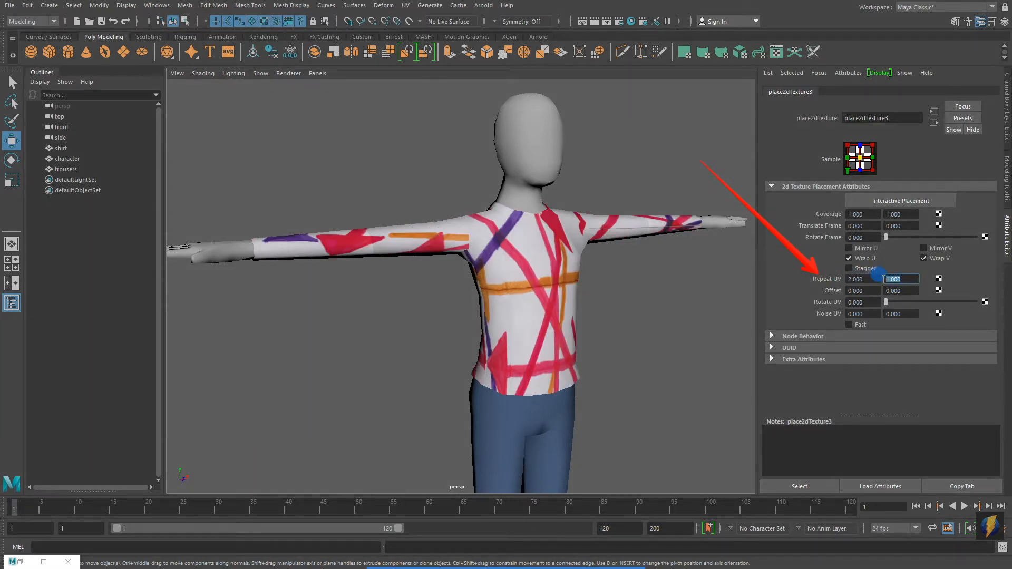
pyautogui.write('2')
pyautogui.press('Return')
# Step: Increase the arrows texture's Repeat UV to 4 in both directions
pyautogui.moveTo(591, 350)
pyautogui.keyDown('alt'); pyautogui.mouseDown()
pyautogui.moveTo(432, 345)
pyautogui.moveTo(585, 347)
pyautogui.mouseUp(); pyautogui.keyUp('alt')
pyautogui.click(874, 280)
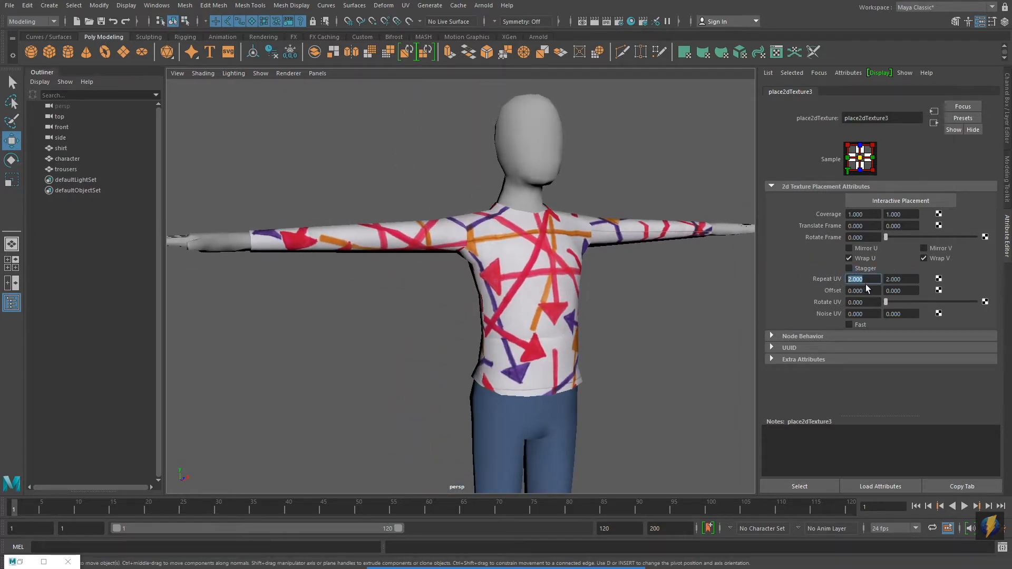
pyautogui.write('4')
pyautogui.press('Tab')
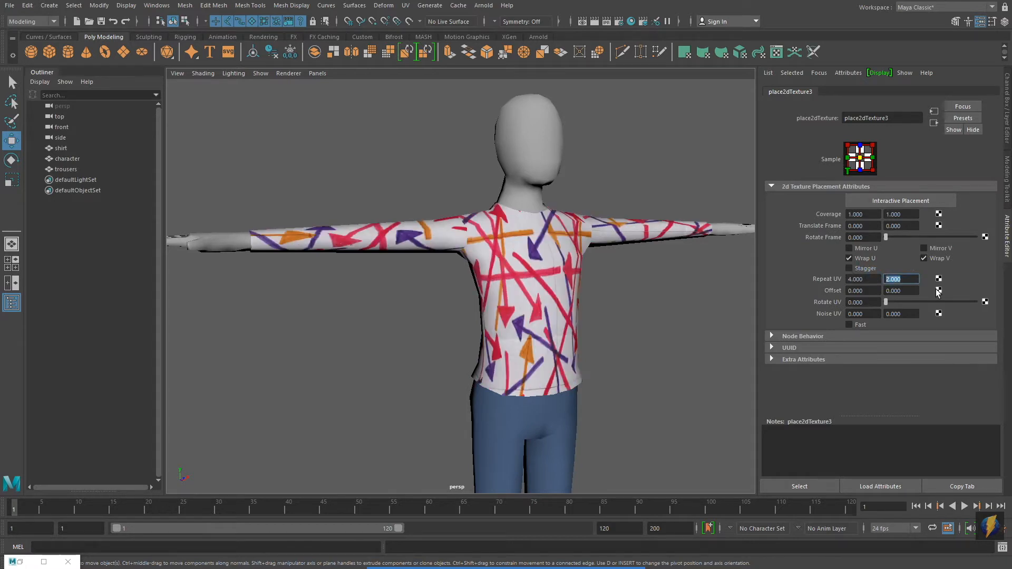
pyautogui.write('4')
pyautogui.press('Return')
# Step: Set the arrows texture's Repeat UV to 36 in both directions
pyautogui.keyDown('alt'); pyautogui.moveTo(545, 353); pyautogui.dragTo(598, 350); pyautogui.keyUp('alt')
pyautogui.click(873, 278)
pyautogui.moveTo(872, 278); pyautogui.dragTo(839, 280)
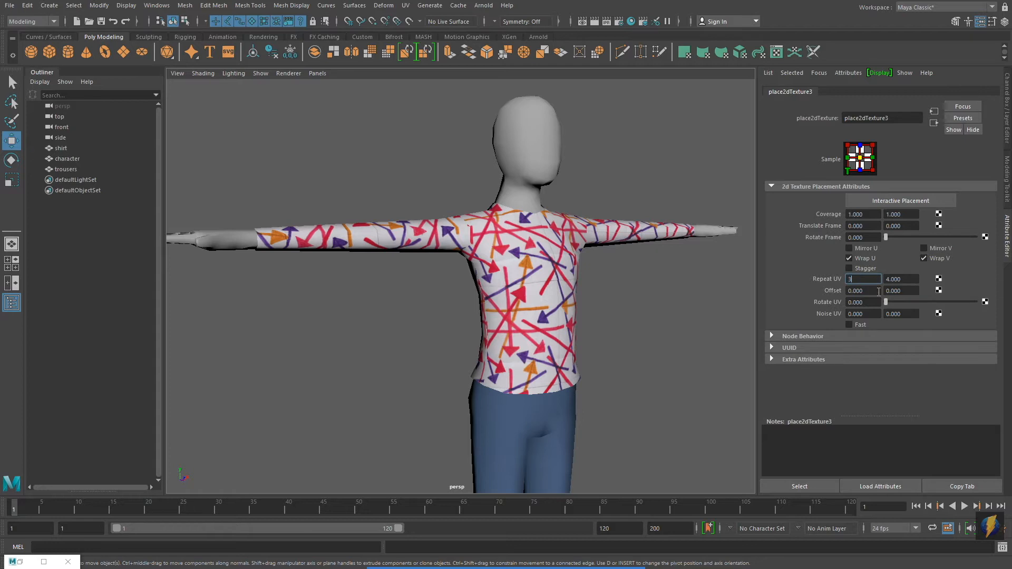
pyautogui.write('36')
pyautogui.click(890, 279)
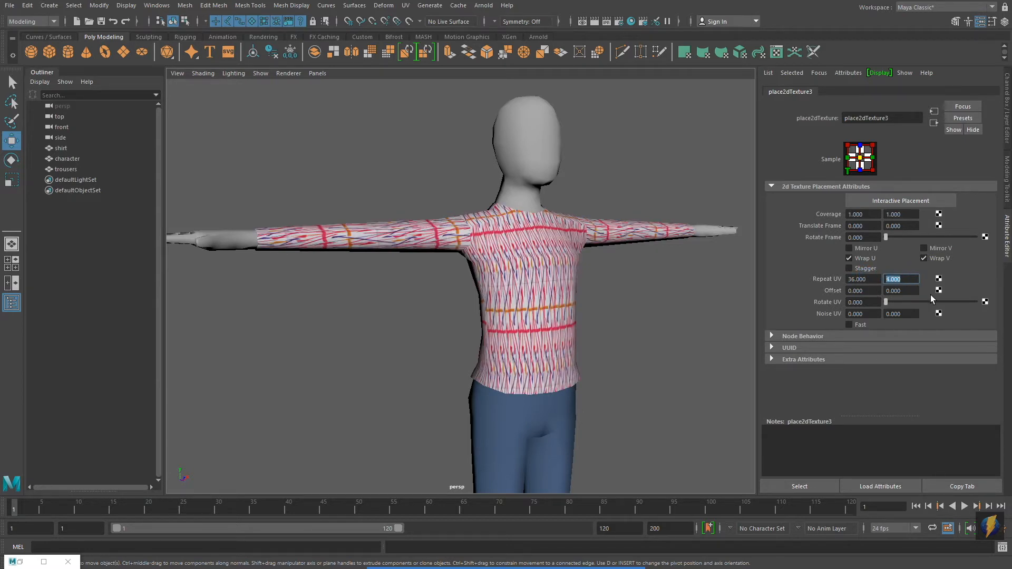
pyautogui.write('36')
pyautogui.press('Tab')
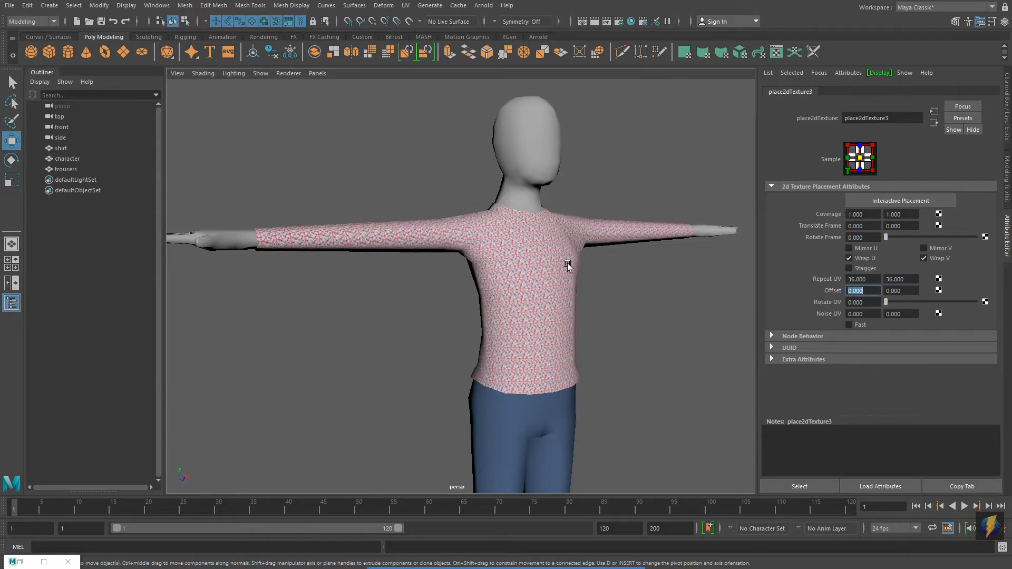
# Step: Inspect the dense pattern on the shirt up close, and set Repeat UV back to 4 in both directions
pyautogui.keyDown('alt'); pyautogui.moveTo(476, 331); pyautogui.dragTo(664, 317, button='right'); pyautogui.keyUp('alt')
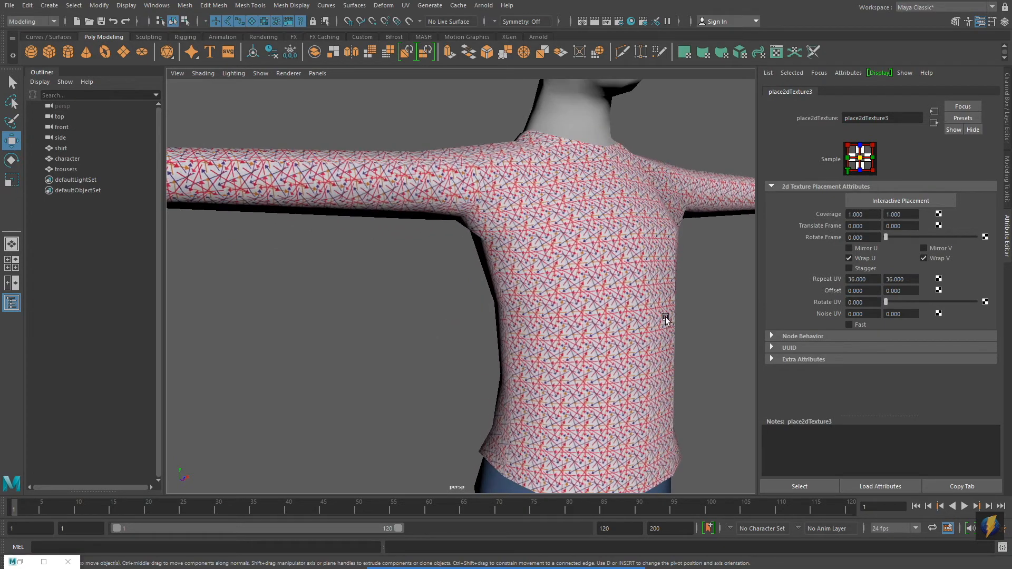
pyautogui.keyDown('alt'); pyautogui.moveTo(664, 317); pyautogui.dragTo(625, 320, button='middle'); pyautogui.keyUp('alt')
pyautogui.keyDown('alt'); pyautogui.moveTo(627, 321); pyautogui.dragTo(606, 319); pyautogui.keyUp('alt')
pyautogui.keyDown('alt'); pyautogui.moveTo(615, 322); pyautogui.dragTo(553, 322, button='middle'); pyautogui.keyUp('alt')
pyautogui.keyDown('alt'); pyautogui.moveTo(400, 332); pyautogui.dragTo(223, 333, button='right'); pyautogui.keyUp('alt')
pyautogui.keyDown('alt'); pyautogui.moveTo(264, 335); pyautogui.dragTo(400, 323); pyautogui.keyUp('alt')
pyautogui.moveTo(873, 280); pyautogui.dragTo(845, 291)
pyautogui.write('4')
pyautogui.moveTo(919, 278); pyautogui.dragTo(907, 294)
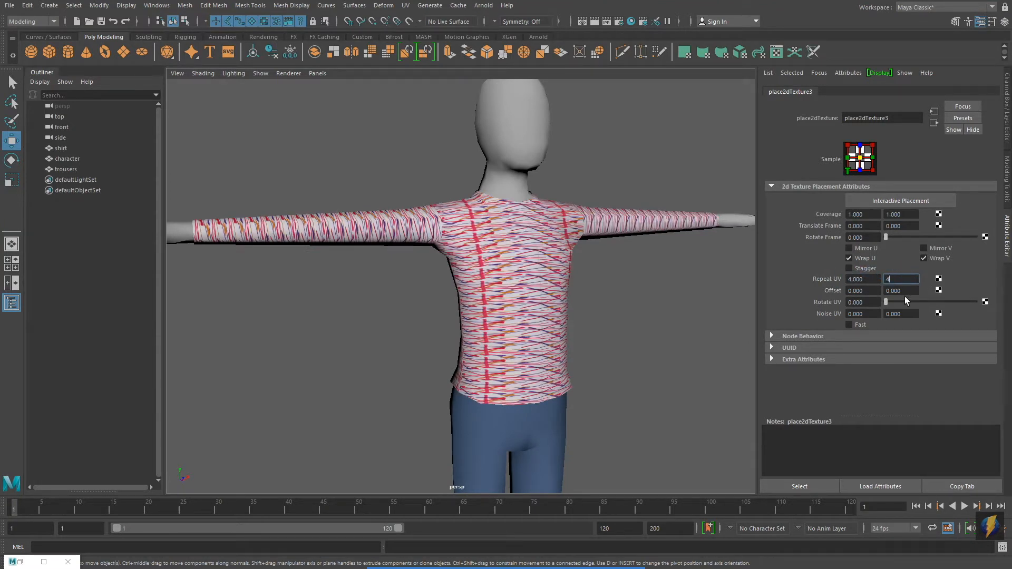
pyautogui.write('4')
pyautogui.press('Return')
# Step: Examine the tiled arrows pattern around the shirt and the rotation attributes of the placement node, and clear the selection
pyautogui.keyDown('alt'); pyautogui.moveTo(615, 337); pyautogui.dragTo(564, 333); pyautogui.keyUp('alt')
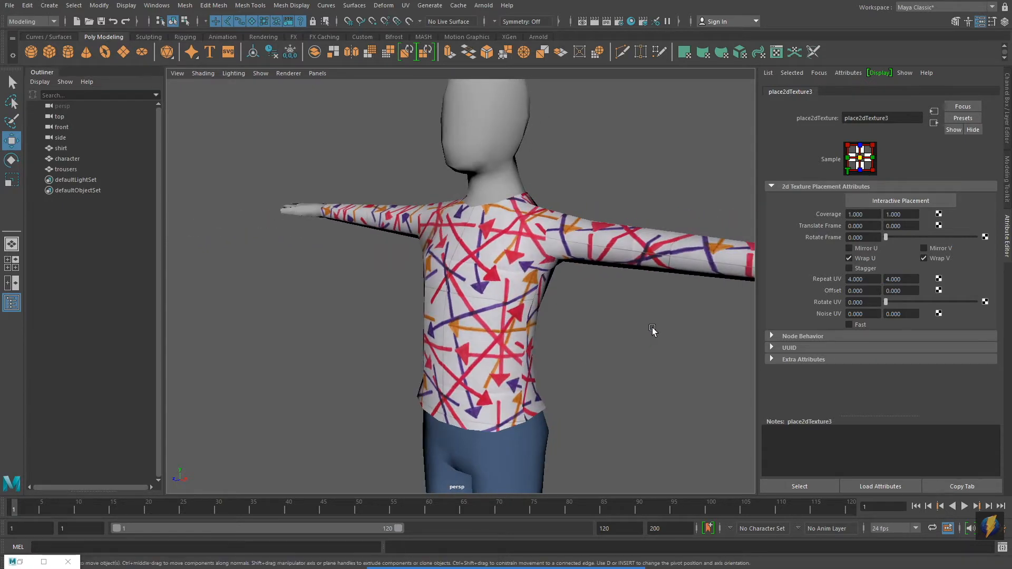
pyautogui.keyDown('alt'); pyautogui.moveTo(653, 329); pyautogui.dragTo(537, 314, button='right'); pyautogui.keyUp('alt')
pyautogui.keyDown('alt'); pyautogui.moveTo(538, 314); pyautogui.dragTo(547, 239, button='middle'); pyautogui.keyUp('alt')
pyautogui.moveTo(547, 240)
pyautogui.keyDown('alt'); pyautogui.mouseDown()
pyautogui.moveTo(592, 243)
pyautogui.moveTo(511, 253)
pyautogui.moveTo(452, 240)
pyautogui.moveTo(572, 254)
pyautogui.moveTo(454, 249)
pyautogui.moveTo(370, 267)
pyautogui.mouseUp(); pyautogui.keyUp('alt')
pyautogui.keyDown('alt'); pyautogui.moveTo(370, 267); pyautogui.dragTo(519, 245, button='right'); pyautogui.keyUp('alt')
pyautogui.keyDown('alt'); pyautogui.moveTo(518, 244); pyautogui.dragTo(553, 371, button='middle'); pyautogui.keyUp('alt')
pyautogui.moveTo(552, 371)
pyautogui.keyDown('alt'); pyautogui.mouseDown()
pyautogui.moveTo(444, 349)
pyautogui.moveTo(489, 342)
pyautogui.mouseUp(); pyautogui.keyUp('alt')
pyautogui.moveTo(887, 301)
pyautogui.mouseDown()
pyautogui.moveTo(906, 305)
pyautogui.moveTo(881, 308)
pyautogui.mouseUp()
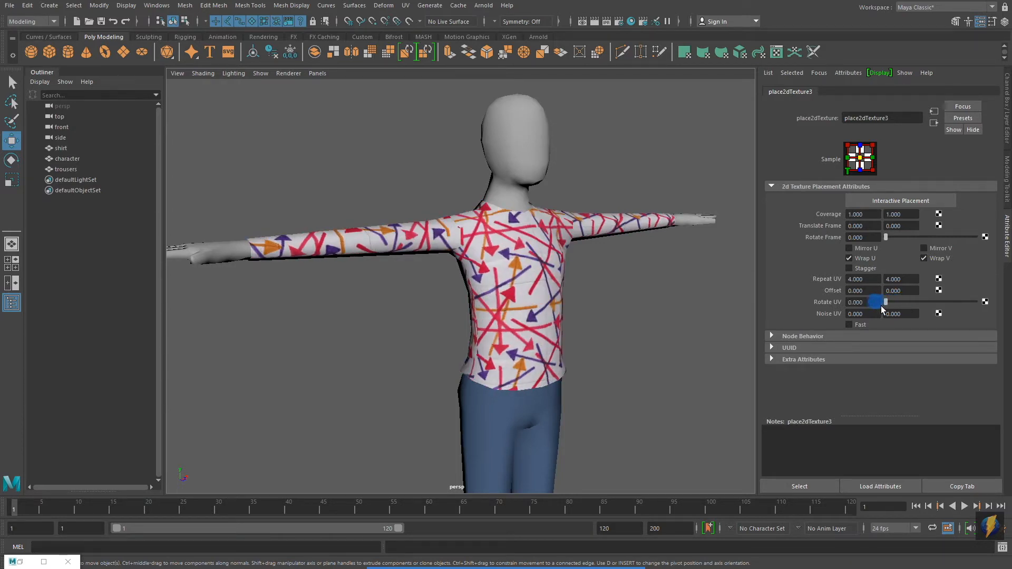
pyautogui.moveTo(885, 237)
pyautogui.mouseDown()
pyautogui.moveTo(917, 244)
pyautogui.moveTo(871, 240)
pyautogui.mouseUp()
pyautogui.click(668, 455)
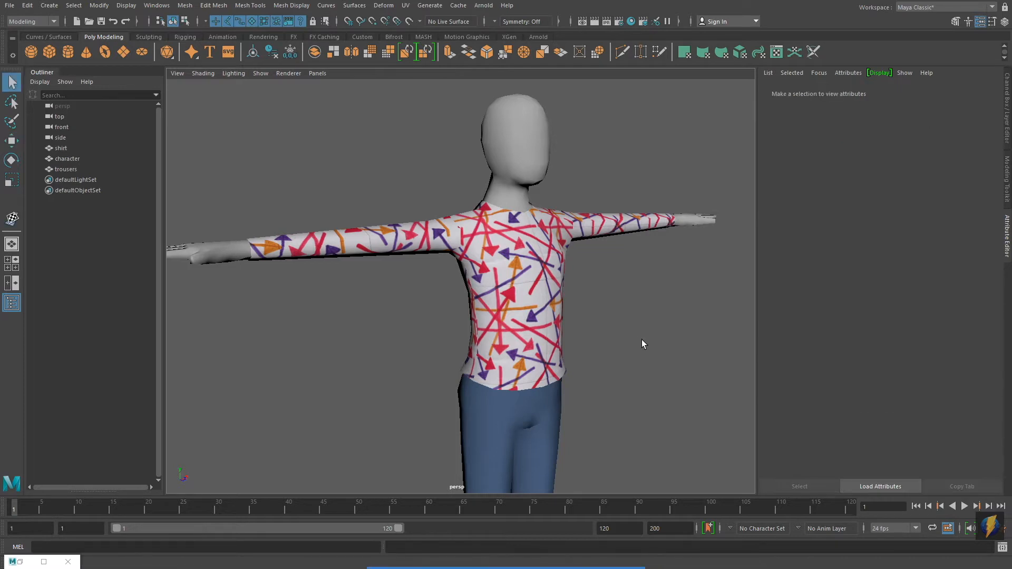
# Step: Graph LongSleeveMat's network again in Hypershade and place the window so the material's attributes are uncovered
pyautogui.click(630, 22)
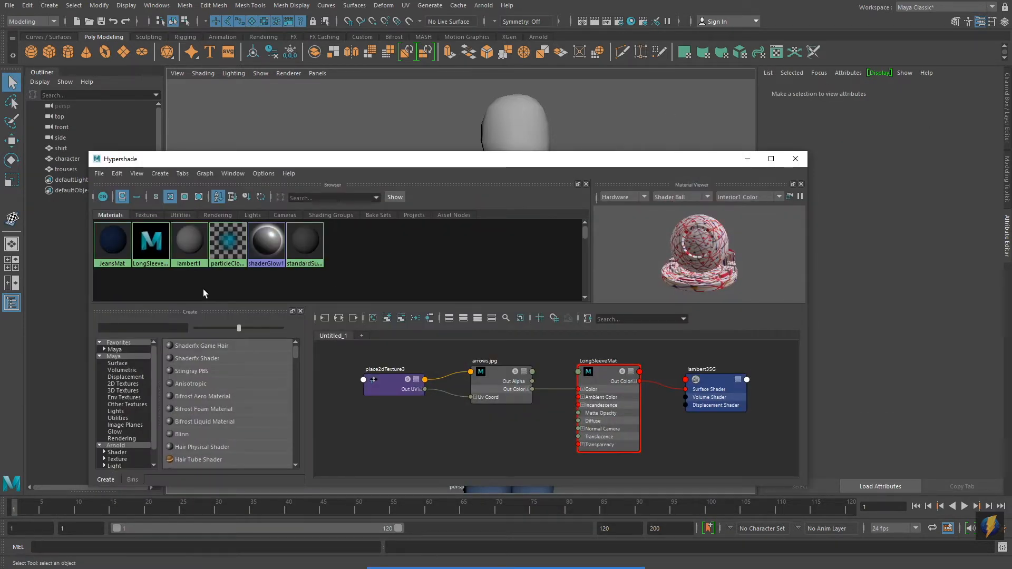
pyautogui.click(151, 243)
pyautogui.click(337, 319)
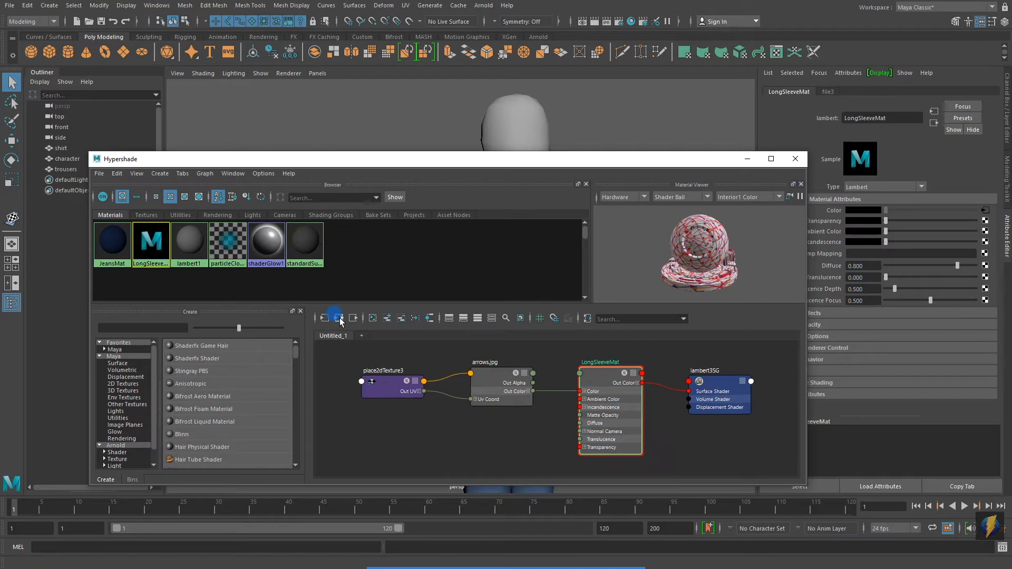
pyautogui.moveTo(667, 163); pyautogui.dragTo(605, 159)
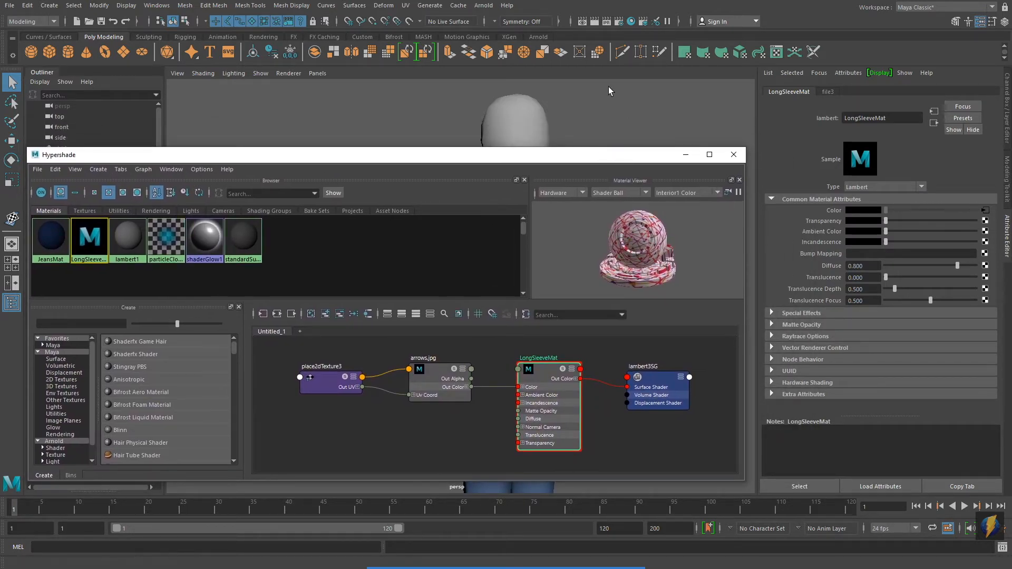
pyautogui.moveTo(559, 567)
pyautogui.click(545, 549)
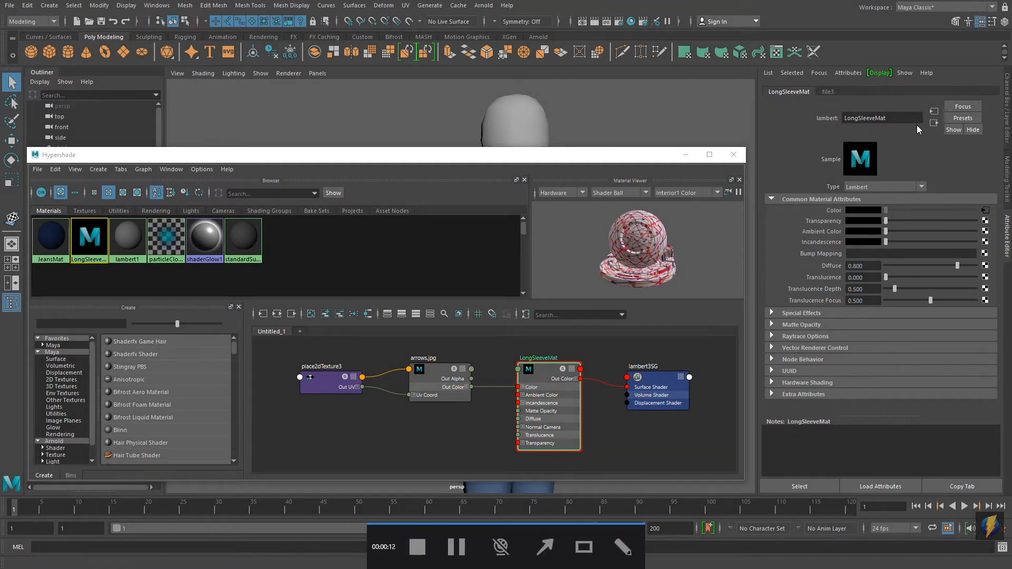
pyautogui.moveTo(912, 135); pyautogui.dragTo(981, 209)
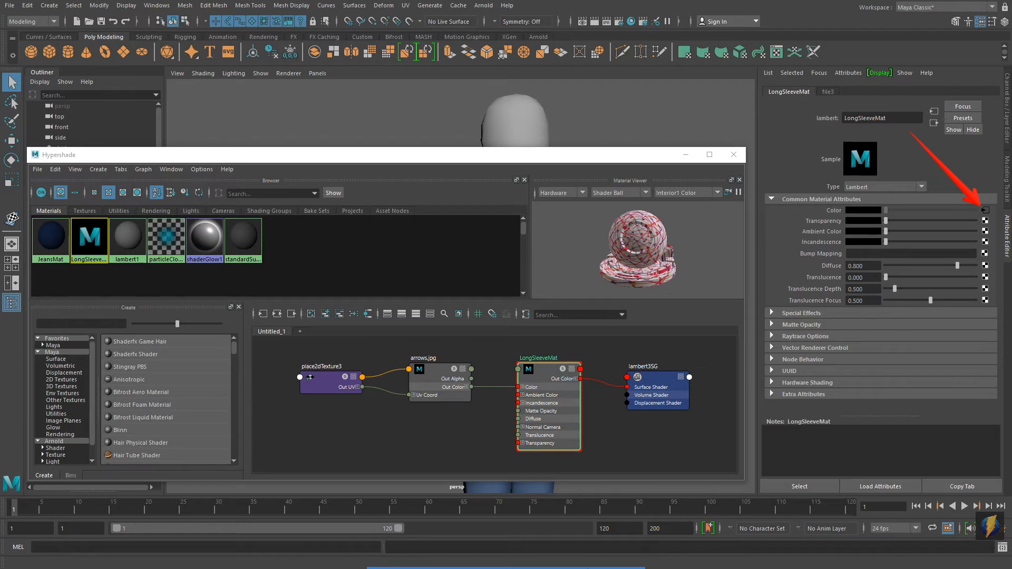
pyautogui.click(544, 551)
pyautogui.moveTo(442, 238); pyautogui.dragTo(440, 361)
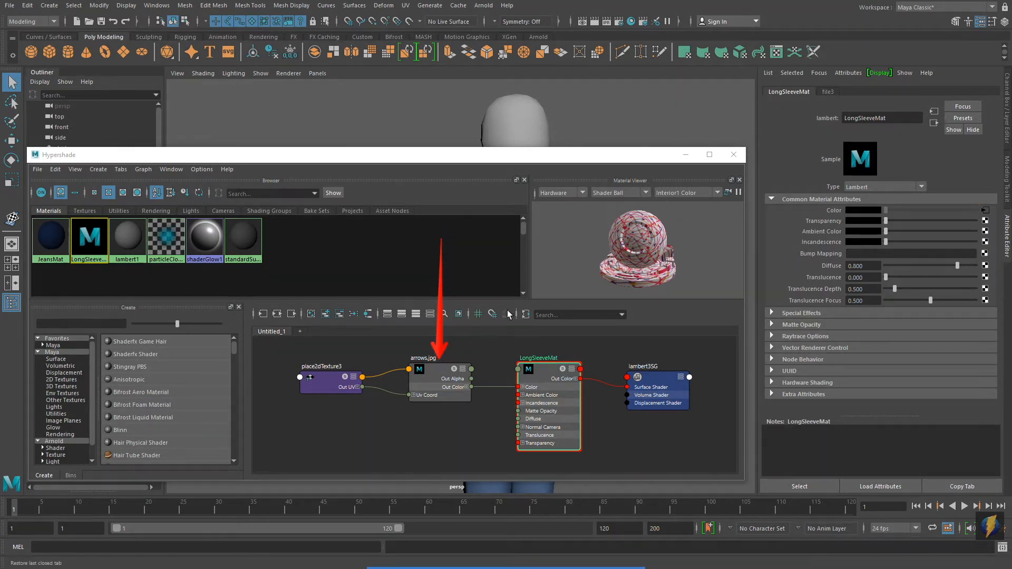
# Step: Select the arrows.jpg file node in the graph and replace its image with m1.jpg from the sourceimages folder
pyautogui.click(435, 382)
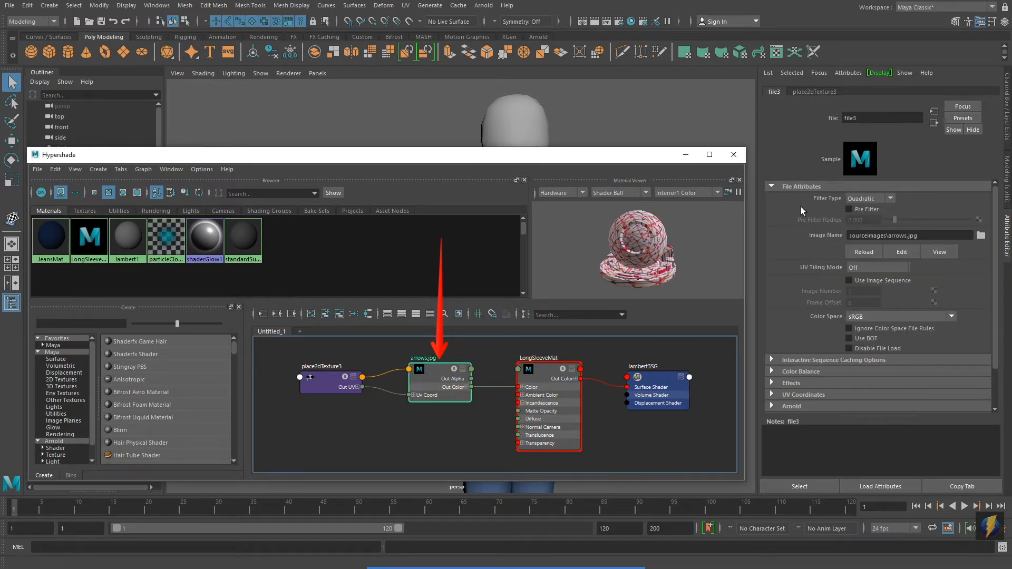
pyautogui.click(685, 155)
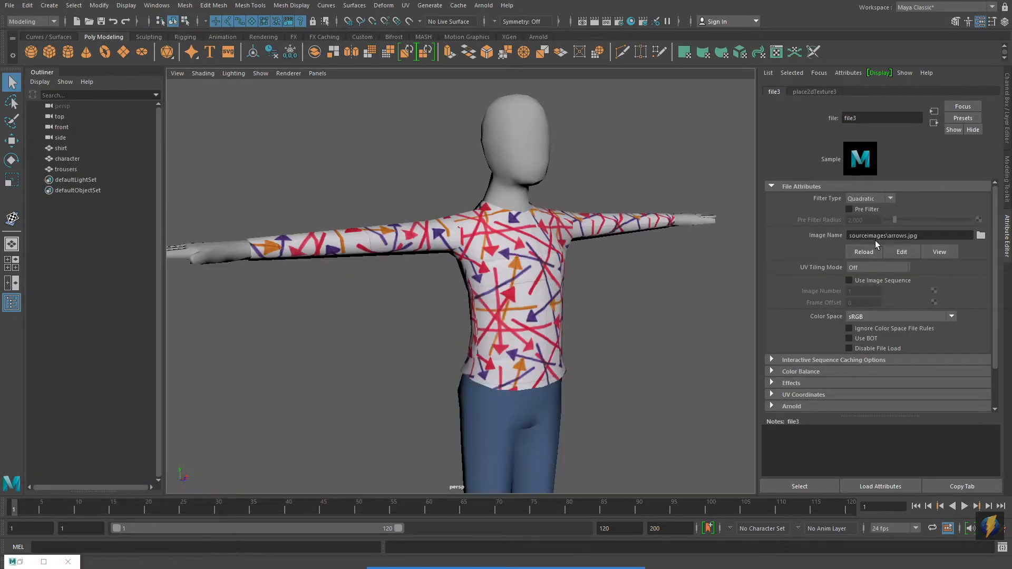
pyautogui.click(979, 236)
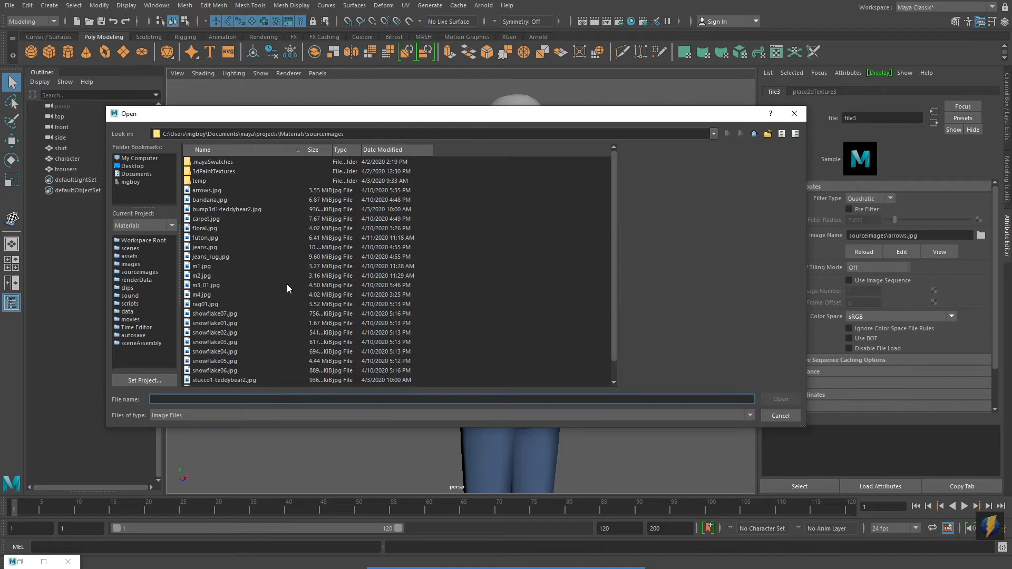
pyautogui.scroll(-1, 286, 291)
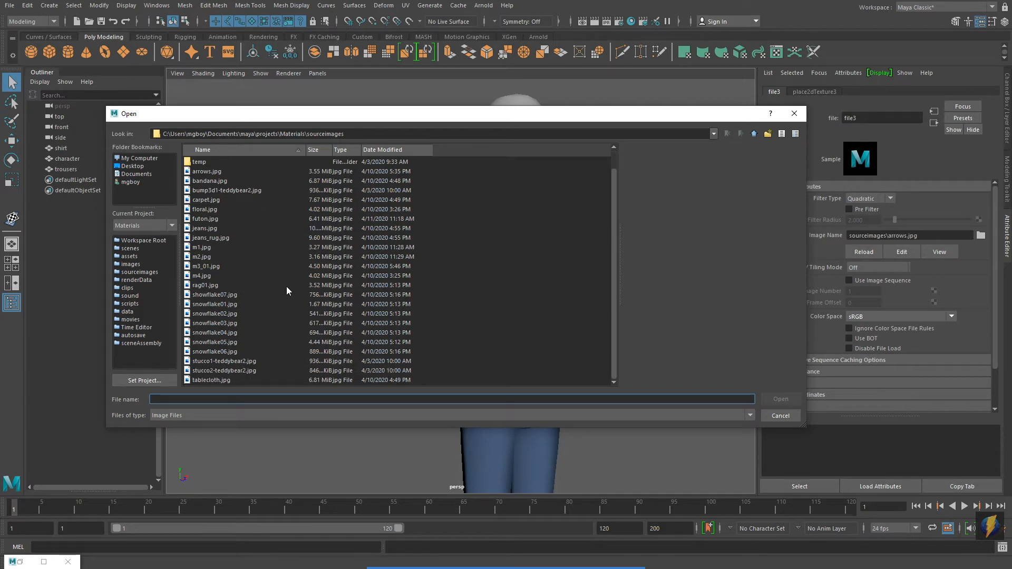
pyautogui.click(202, 247)
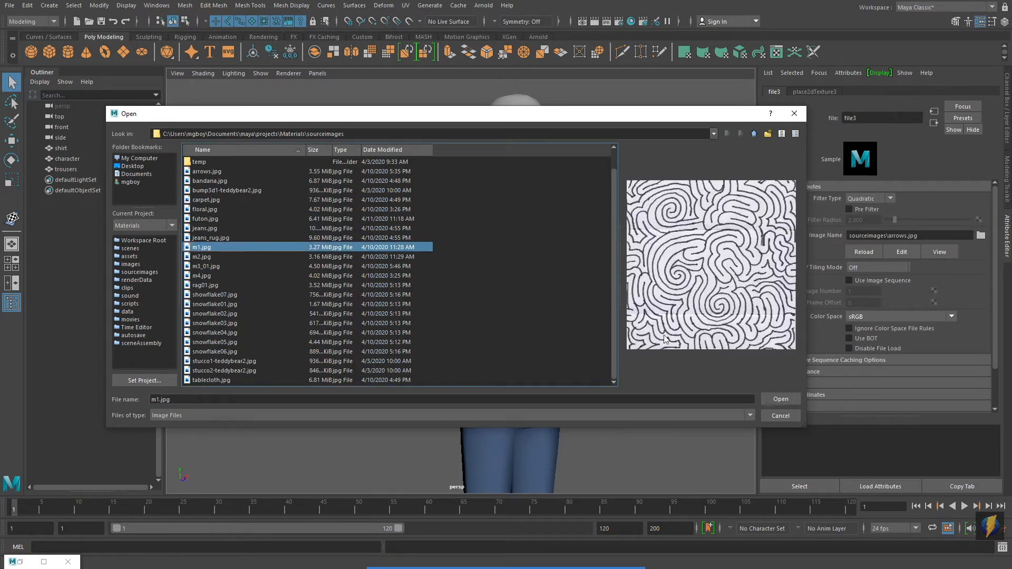
pyautogui.click(783, 398)
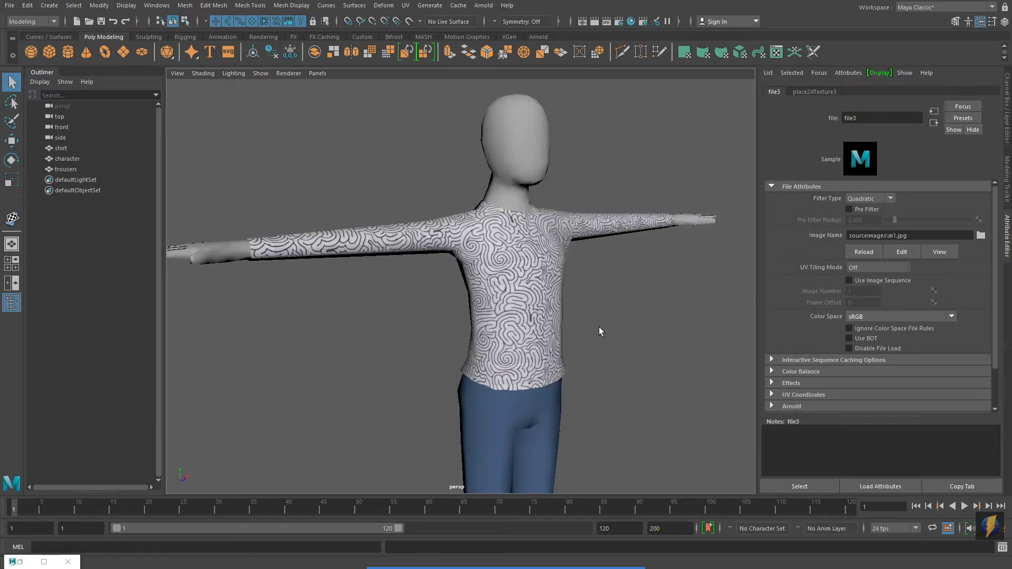
# Step: Look over the maze pattern around the shirt, and replace the file texture's image with m2.jpg
pyautogui.keyDown('alt'); pyautogui.moveTo(599, 329); pyautogui.dragTo(577, 320); pyautogui.keyUp('alt')
pyautogui.scroll(4, 576, 320)
pyautogui.keyDown('alt'); pyautogui.moveTo(394, 288); pyautogui.dragTo(576, 279); pyautogui.keyUp('alt')
pyautogui.moveTo(496, 310)
pyautogui.keyDown('alt'); pyautogui.mouseDown()
pyautogui.moveTo(510, 276)
pyautogui.moveTo(548, 301)
pyautogui.moveTo(571, 289)
pyautogui.moveTo(495, 294)
pyautogui.mouseUp(); pyautogui.keyUp('alt')
pyautogui.click(980, 236)
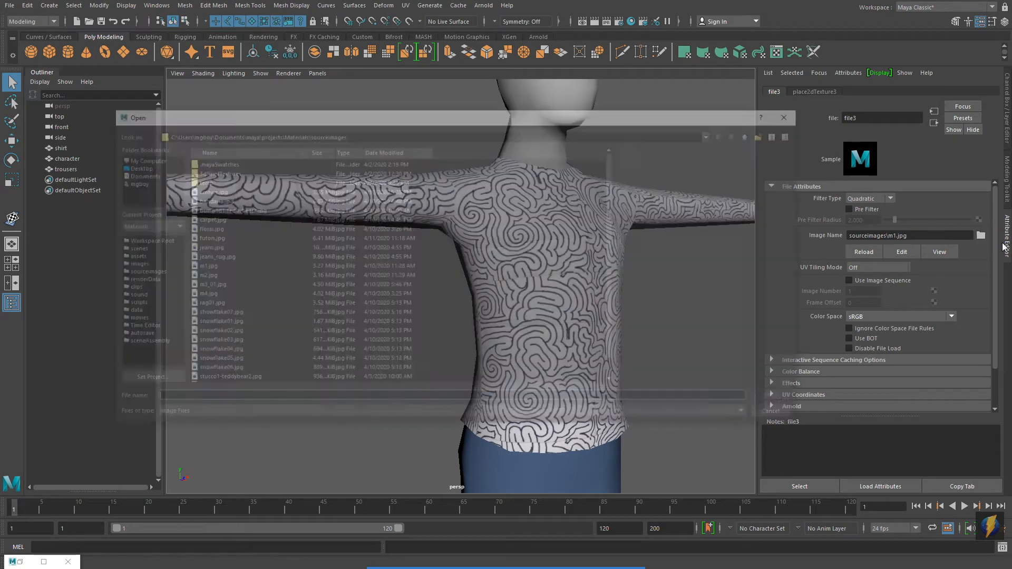
pyautogui.click(213, 277)
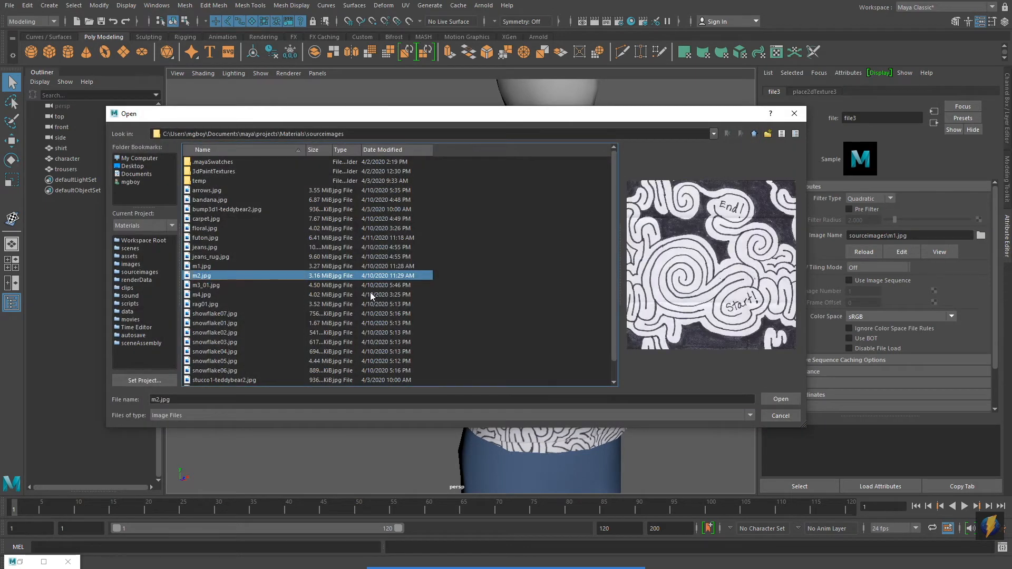
pyautogui.click(781, 396)
# Step: Inspect the shirt with the m2.jpg pattern from several sides, and replace the file texture's image with m3_01.jpg
pyautogui.keyDown('alt'); pyautogui.moveTo(456, 303); pyautogui.dragTo(612, 291); pyautogui.keyUp('alt')
pyautogui.keyDown('alt'); pyautogui.moveTo(428, 284); pyautogui.dragTo(433, 292, button='right'); pyautogui.keyUp('alt')
pyautogui.keyDown('alt'); pyautogui.moveTo(433, 291); pyautogui.dragTo(622, 295); pyautogui.keyUp('alt')
pyautogui.keyDown('alt'); pyautogui.moveTo(622, 295); pyautogui.dragTo(659, 306, button='right'); pyautogui.keyUp('alt')
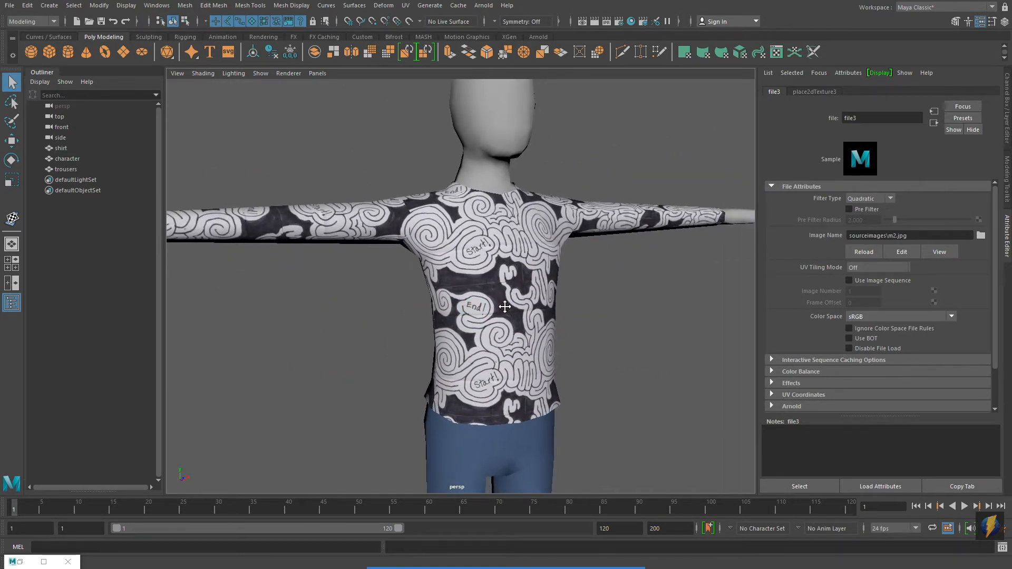
pyautogui.click(982, 237)
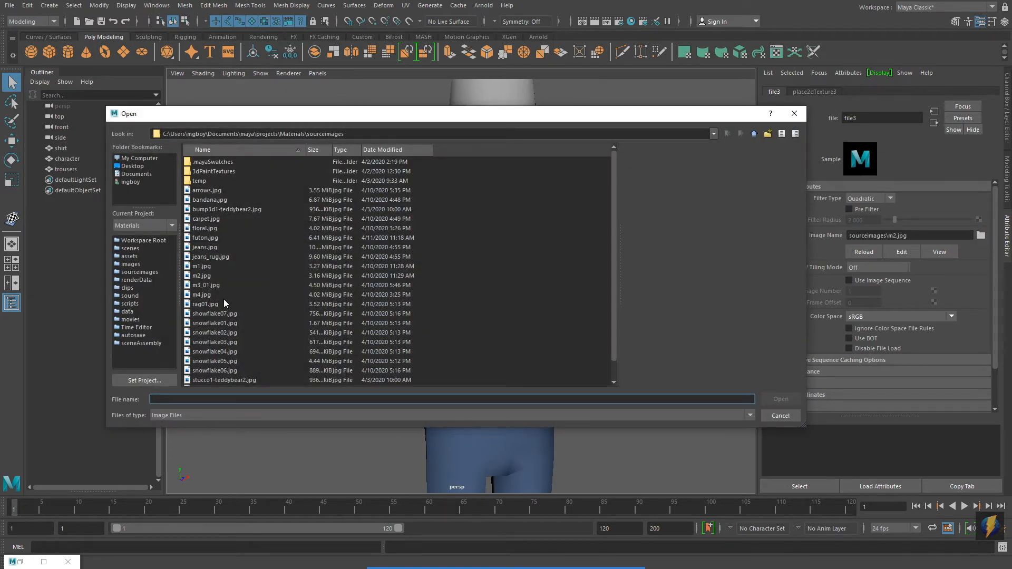
pyautogui.click(208, 296)
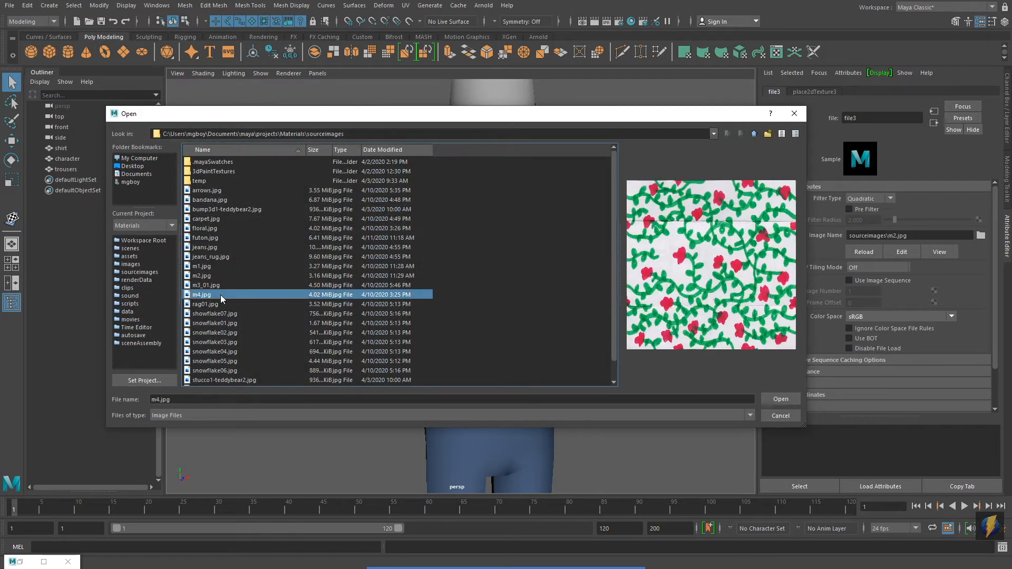
pyautogui.click(216, 287)
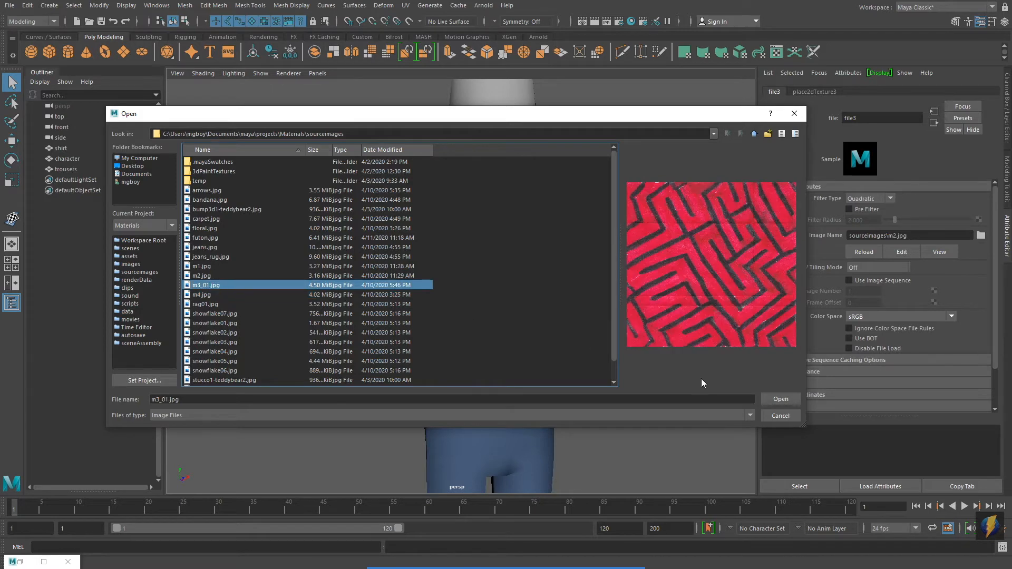
pyautogui.click(780, 399)
# Step: Examine the m3_01.jpg pattern up close and on the whole character, and save the scene
pyautogui.keyDown('alt'); pyautogui.moveTo(373, 322); pyautogui.dragTo(598, 309); pyautogui.keyUp('alt')
pyautogui.keyDown('alt'); pyautogui.moveTo(305, 316); pyautogui.dragTo(501, 318); pyautogui.keyUp('alt')
pyautogui.moveTo(502, 318)
pyautogui.keyDown('alt'); pyautogui.mouseDown(button='right')
pyautogui.moveTo(583, 309)
pyautogui.moveTo(262, 289)
pyautogui.mouseUp(button='right'); pyautogui.keyUp('alt')
pyautogui.keyDown('alt'); pyautogui.moveTo(391, 279); pyautogui.dragTo(294, 293); pyautogui.keyUp('alt')
pyautogui.keyDown('alt'); pyautogui.moveTo(294, 293); pyautogui.dragTo(466, 296, button='right'); pyautogui.keyUp('alt')
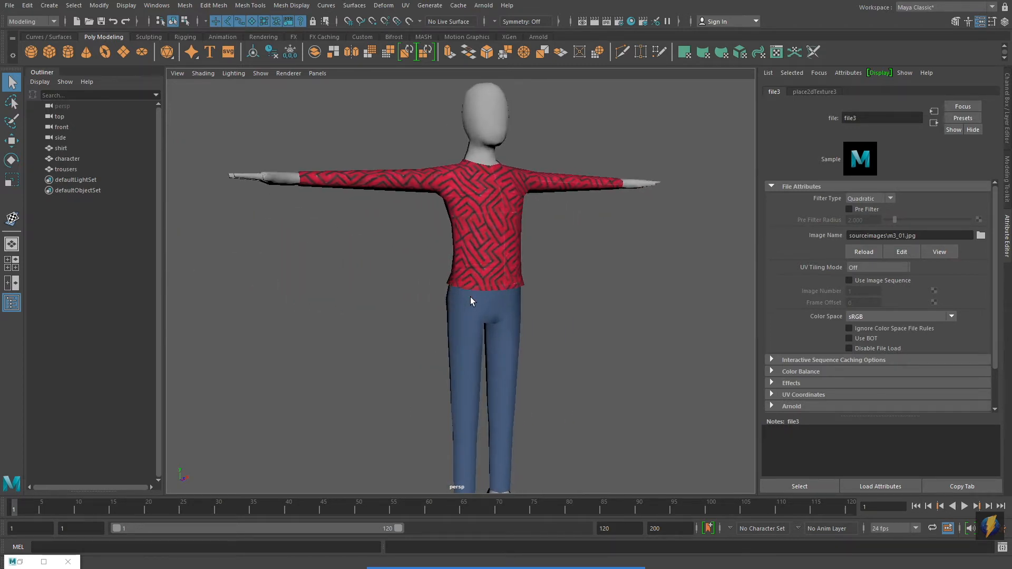
pyautogui.hotkey('ctrl', 's')
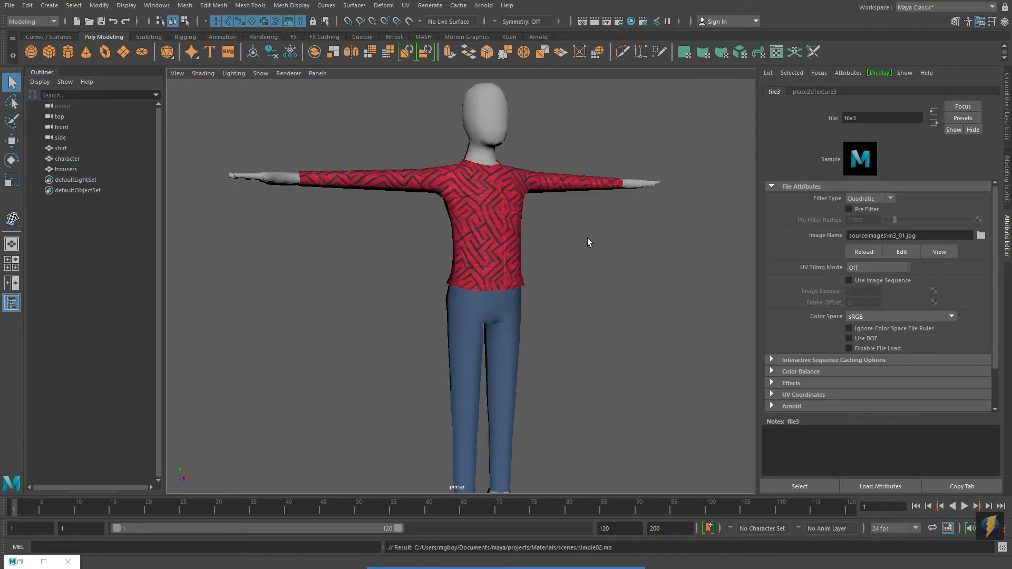
# Step: Reopen Hypershade and set the shirt texture's Repeat UV to 1 in both directions on its 2D placement node
pyautogui.click(631, 21)
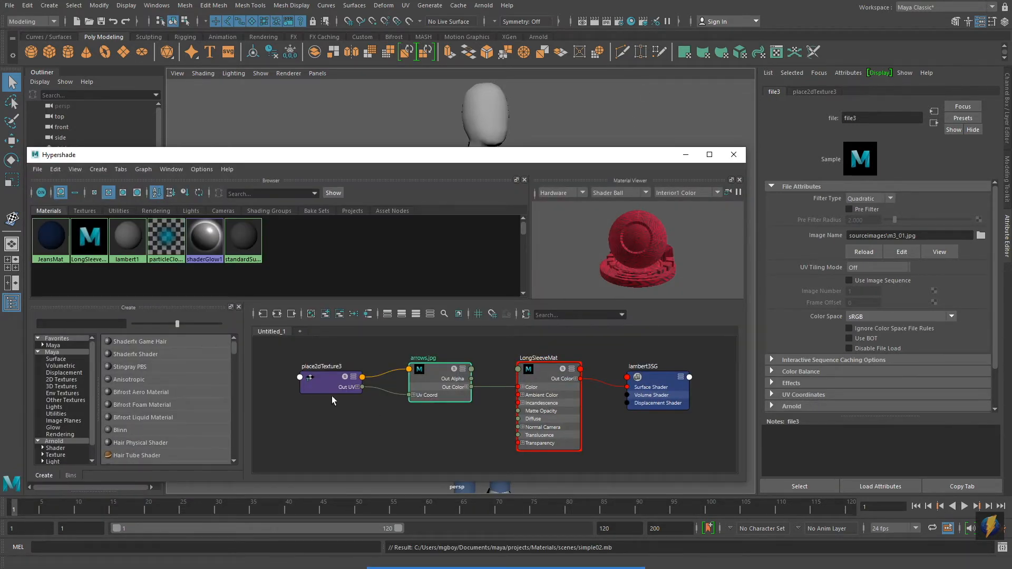
pyautogui.click(329, 381)
pyautogui.doubleClick(864, 279)
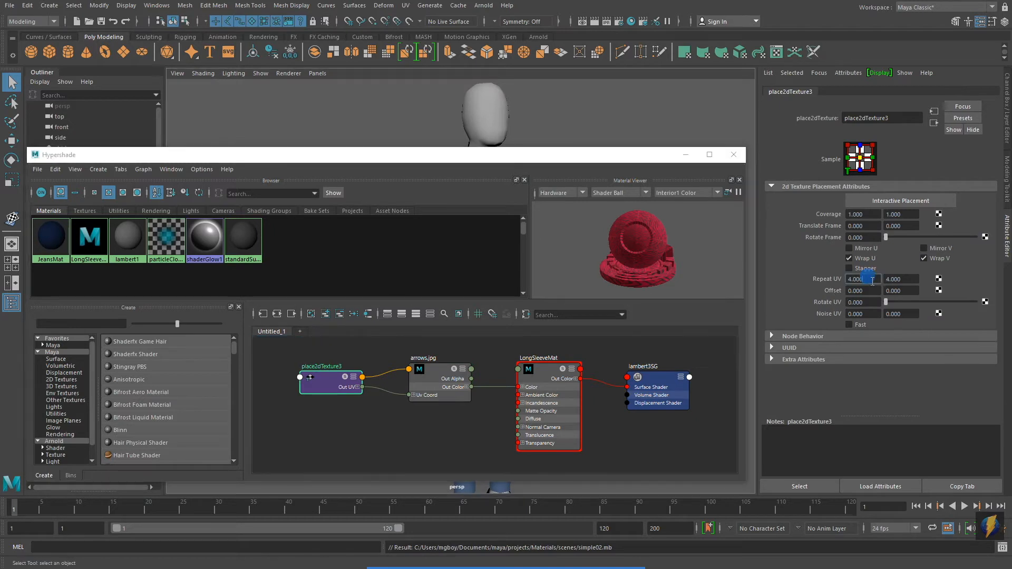
pyautogui.write('1')
pyautogui.click(908, 279)
pyautogui.doubleClick(908, 278)
pyautogui.write('1')
pyautogui.click(864, 279)
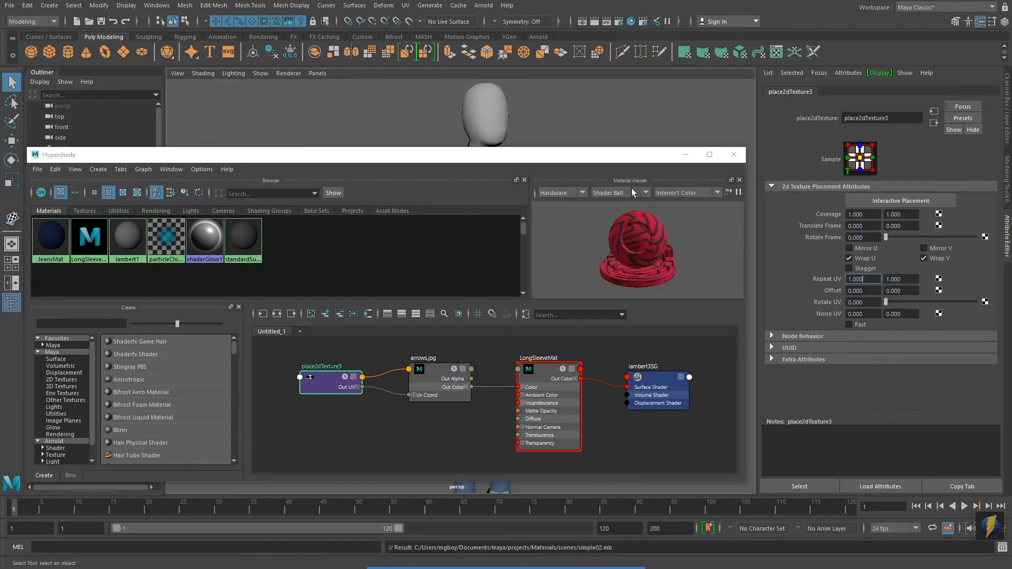
# Step: Preview the snowflake images for the shirt's file node and load showflake07.jpg as its image
pyautogui.moveTo(502, 159); pyautogui.dragTo(528, 176)
pyautogui.click(461, 395)
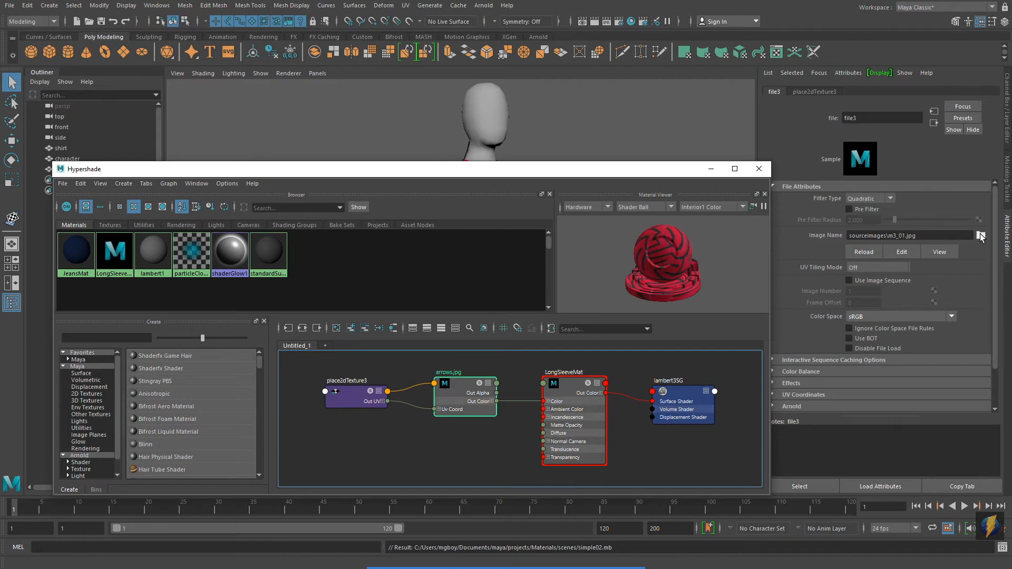
pyautogui.click(980, 235)
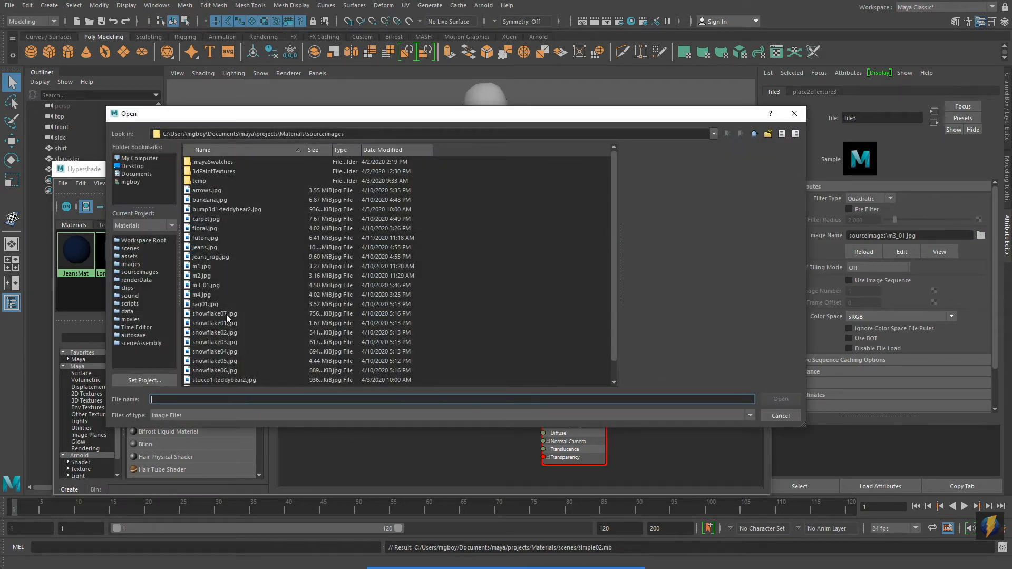
pyautogui.click(224, 314)
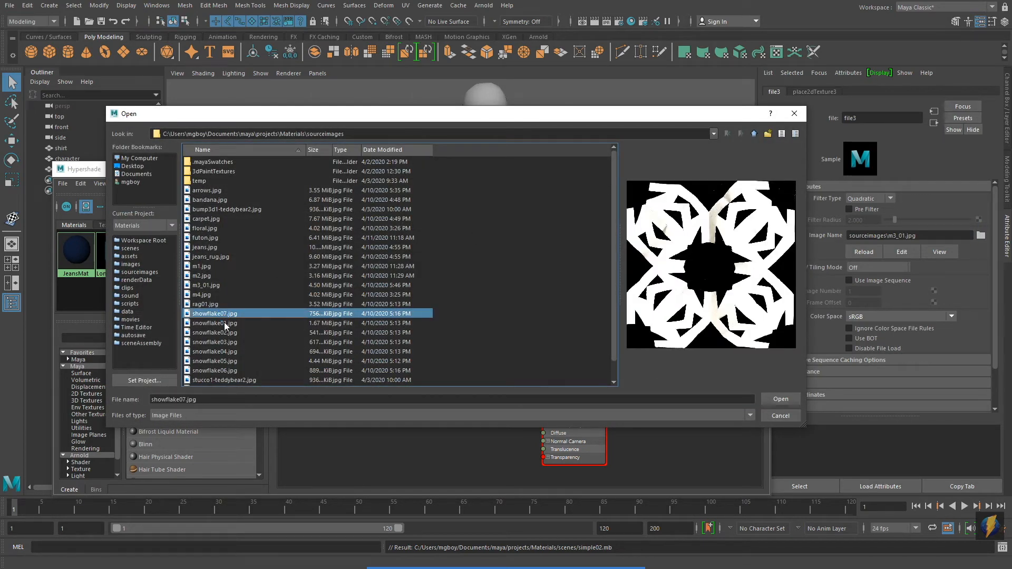
pyautogui.click(223, 322)
pyautogui.click(232, 337)
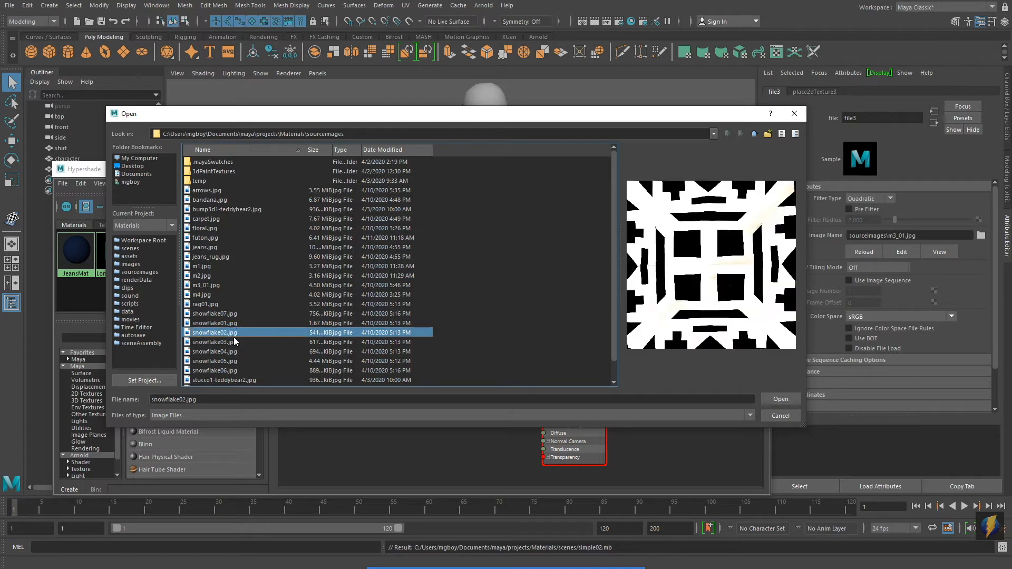
pyautogui.click(224, 342)
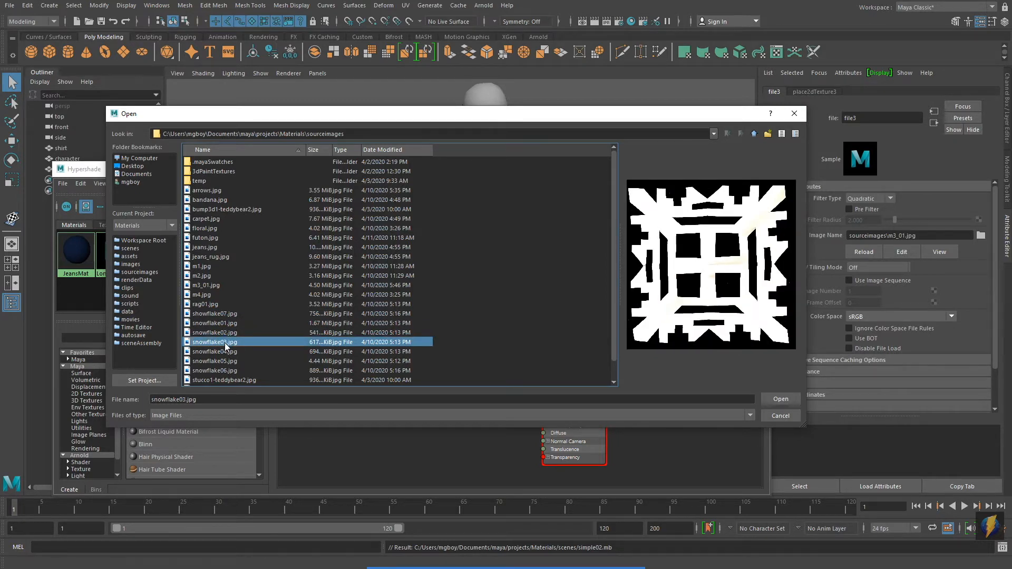
pyautogui.click(230, 352)
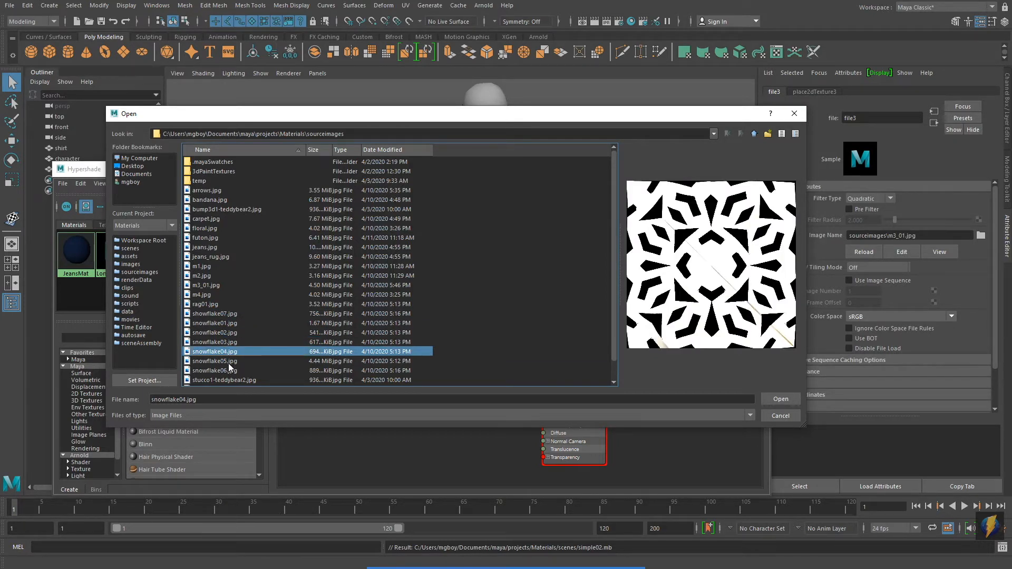
pyautogui.click(229, 363)
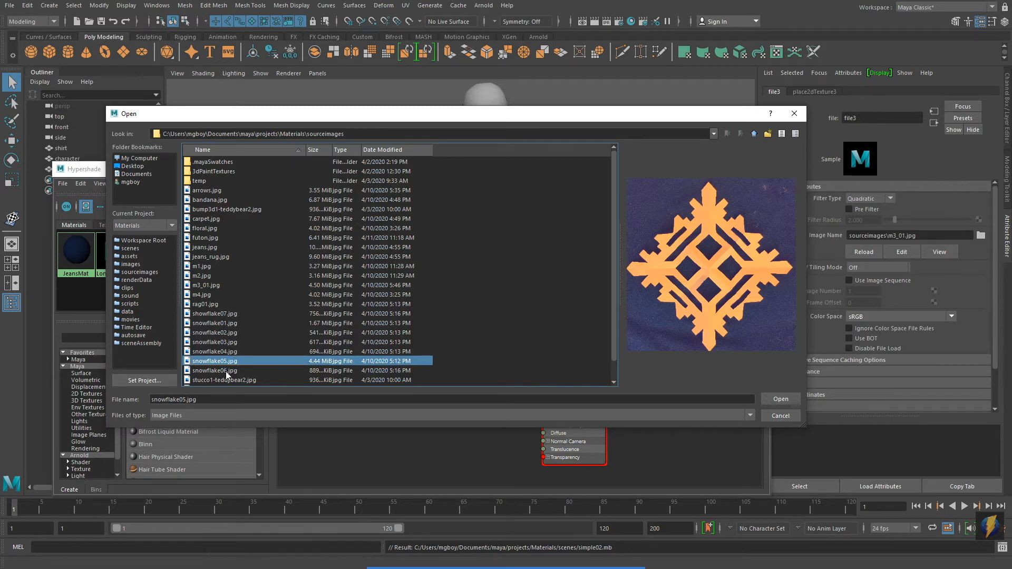
pyautogui.click(226, 371)
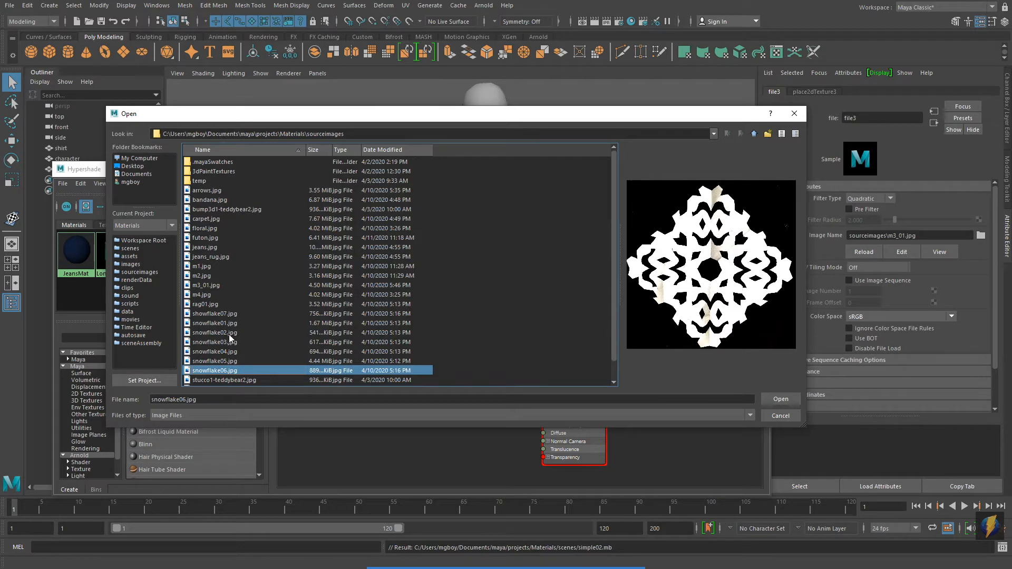
pyautogui.click(222, 315)
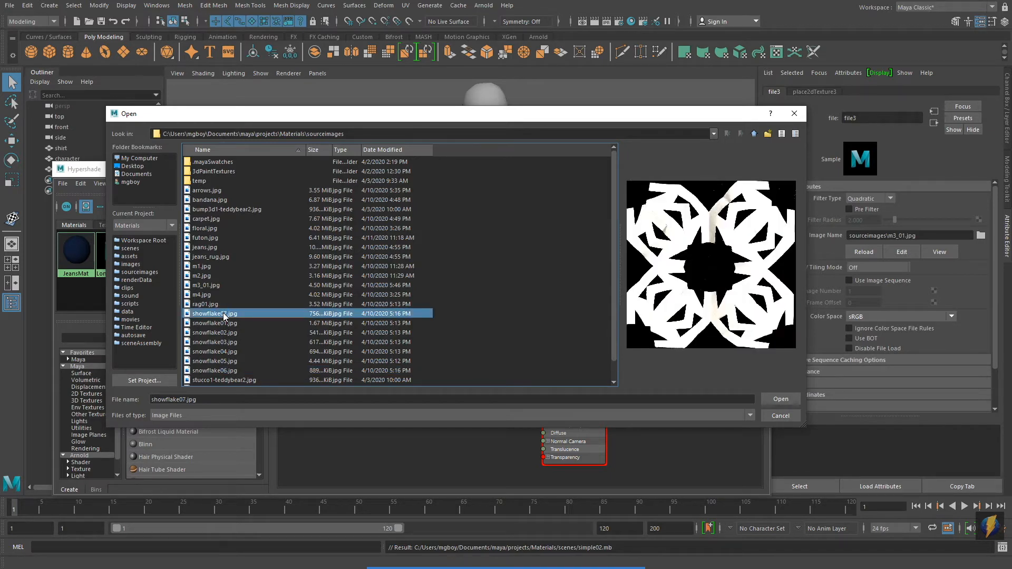
pyautogui.click(779, 399)
# Step: Move Hypershade off the character, clear the selection, and examine the snowflake pattern around the shirt
pyautogui.moveTo(573, 175); pyautogui.dragTo(591, 358)
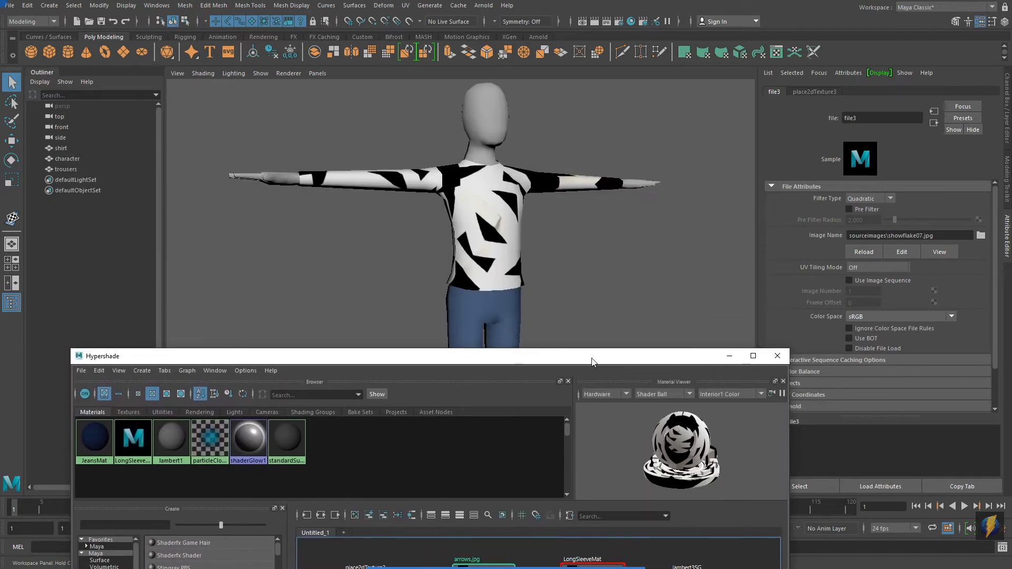
pyautogui.click(446, 236)
pyautogui.keyDown('alt'); pyautogui.moveTo(412, 265); pyautogui.dragTo(615, 244); pyautogui.keyUp('alt')
pyautogui.keyDown('alt'); pyautogui.moveTo(350, 234); pyautogui.dragTo(587, 241); pyautogui.keyUp('alt')
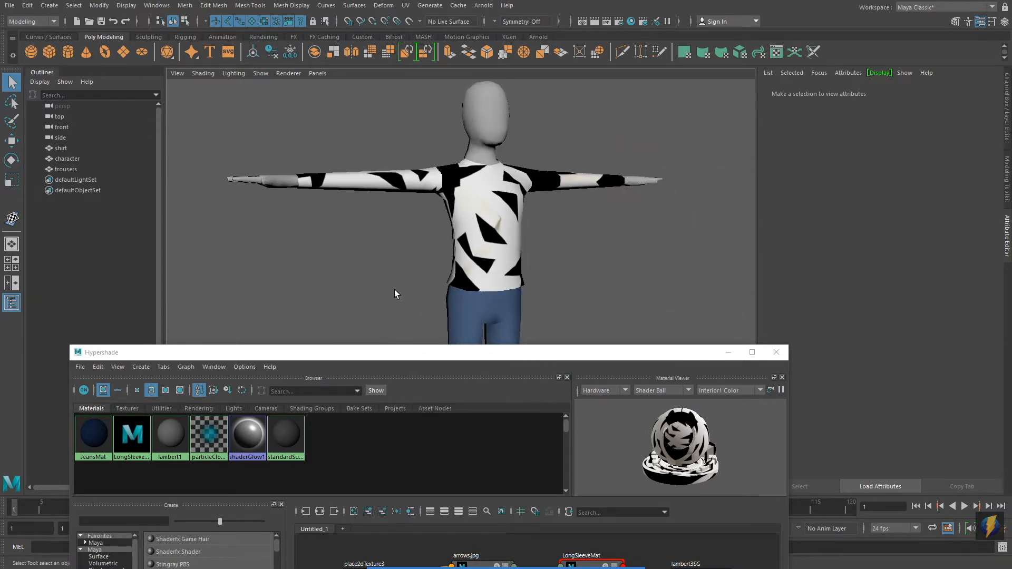
# Step: Graph LongSleeveMat's network again, select its 2D placement node, and minimize Hypershade
pyautogui.moveTo(433, 355); pyautogui.dragTo(447, 208)
pyautogui.click(147, 292)
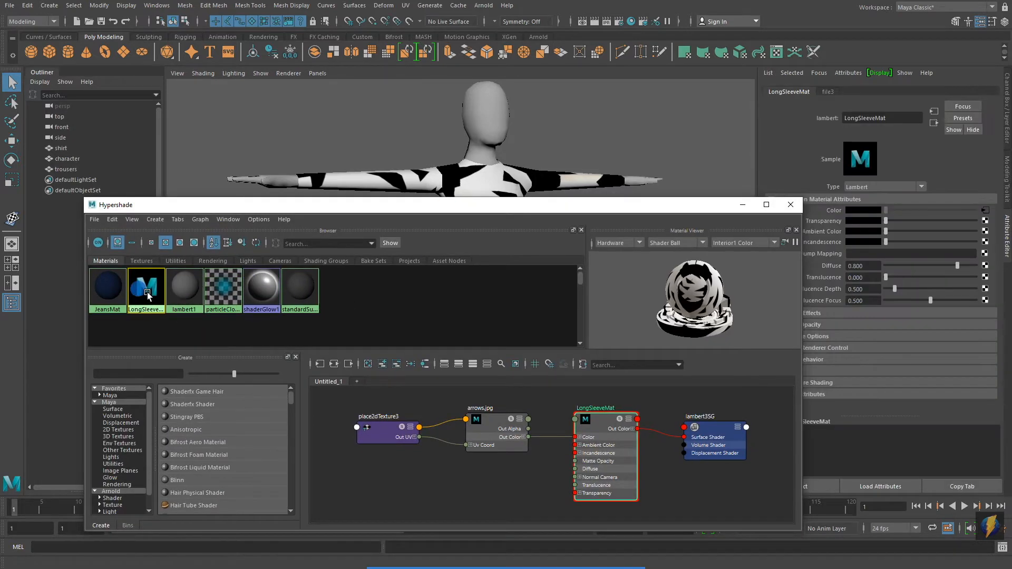
pyautogui.click(348, 364)
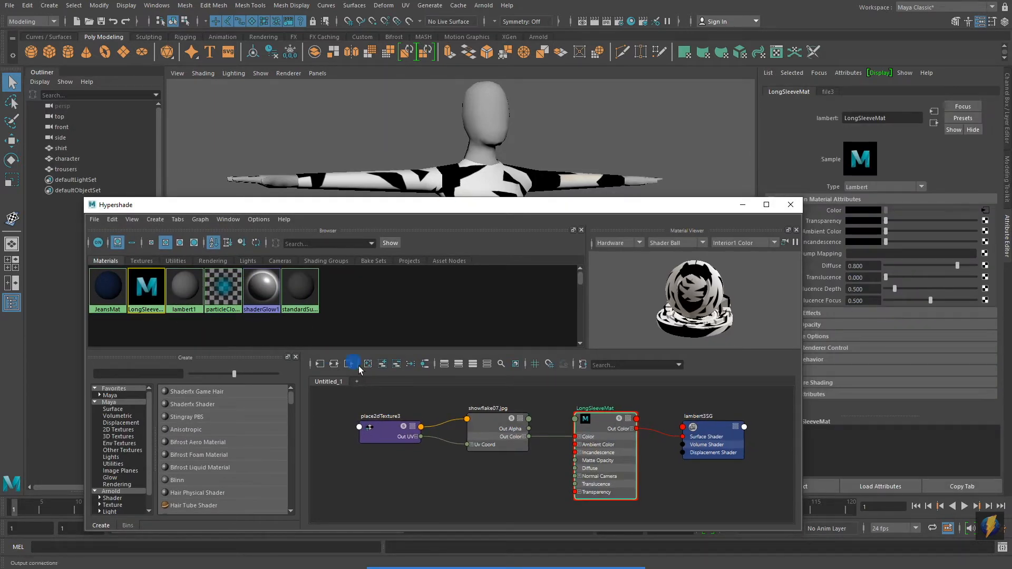
pyautogui.click(388, 435)
pyautogui.click(743, 205)
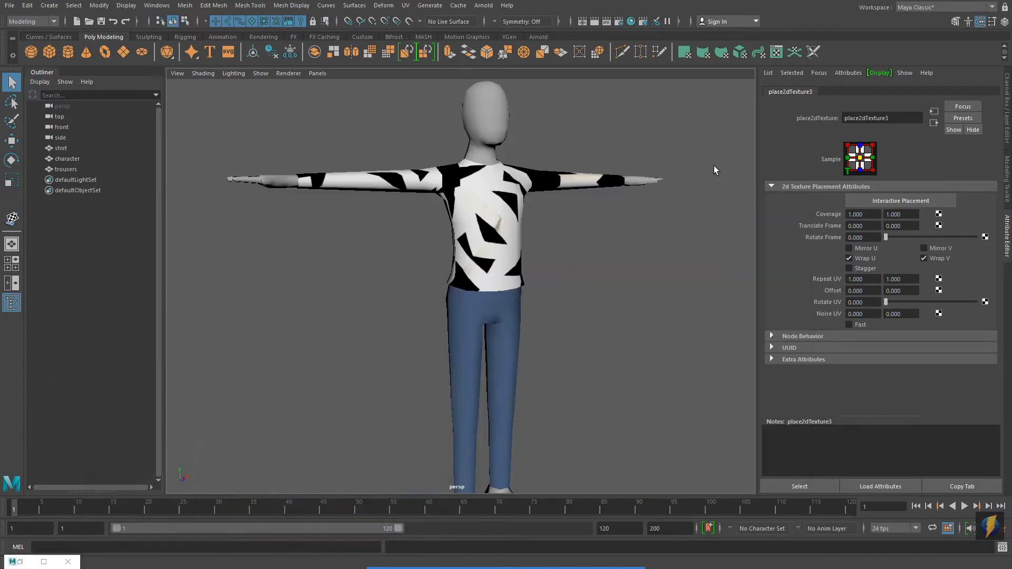
# Step: Set the snowflake texture's Repeat UV to 3 in both directions and check the tiling on the shirt
pyautogui.click(864, 290)
pyautogui.click(862, 280)
pyautogui.moveTo(868, 279); pyautogui.dragTo(840, 280)
pyautogui.write('3')
pyautogui.press('Tab')
pyautogui.write('3')
pyautogui.click(862, 280)
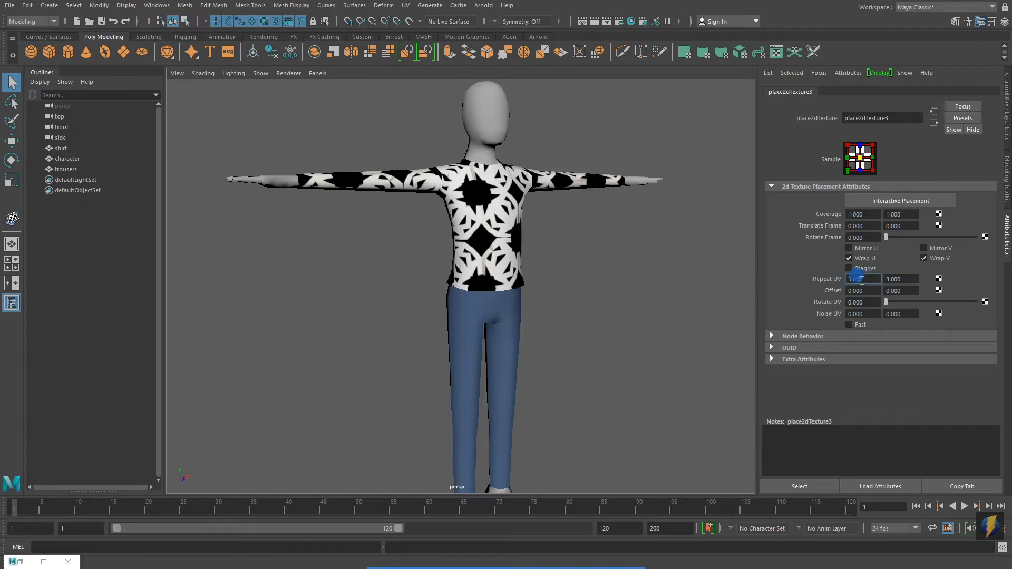
pyautogui.keyDown('alt'); pyautogui.moveTo(474, 264); pyautogui.dragTo(445, 260); pyautogui.keyUp('alt')
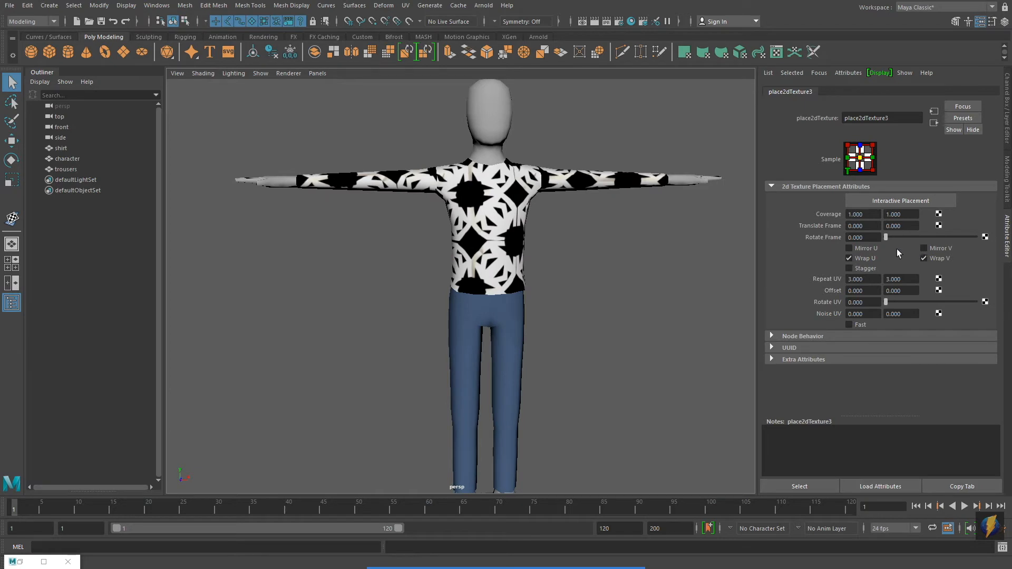
# Step: Set the snowflake texture's Repeat UV to 6 in both directions and examine the shirt from another angle
pyautogui.click(843, 279)
pyautogui.write('6')
pyautogui.press('Return')
pyautogui.click(887, 279)
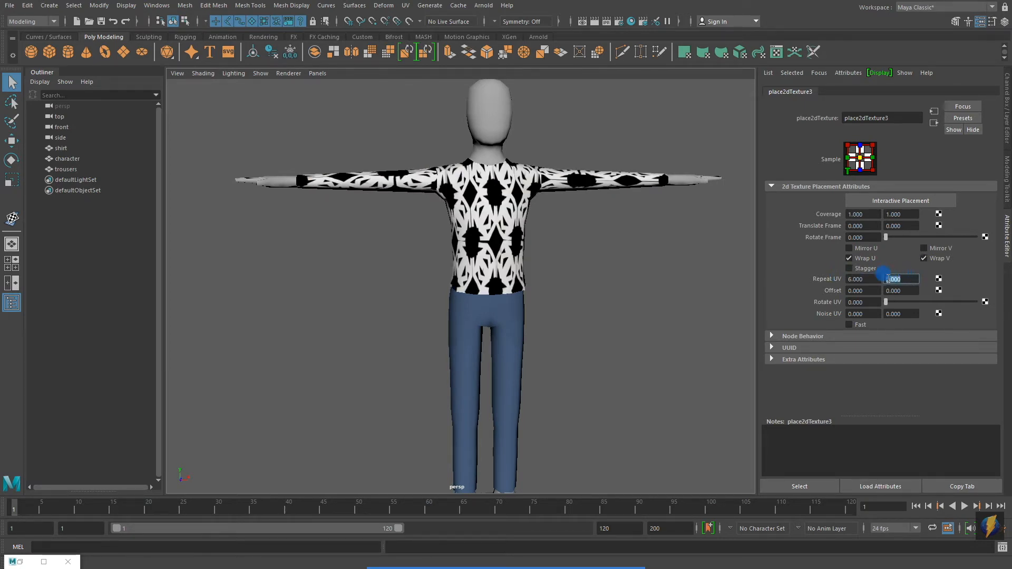
pyautogui.write('6')
pyautogui.press('Tab')
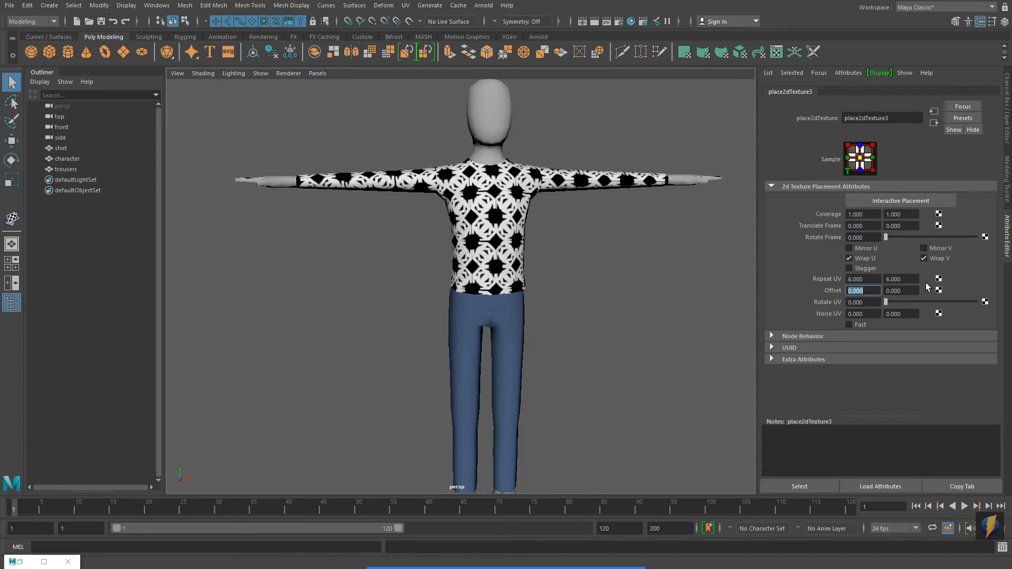
pyautogui.keyDown('alt'); pyautogui.moveTo(608, 242); pyautogui.dragTo(593, 269, button='middle'); pyautogui.keyUp('alt')
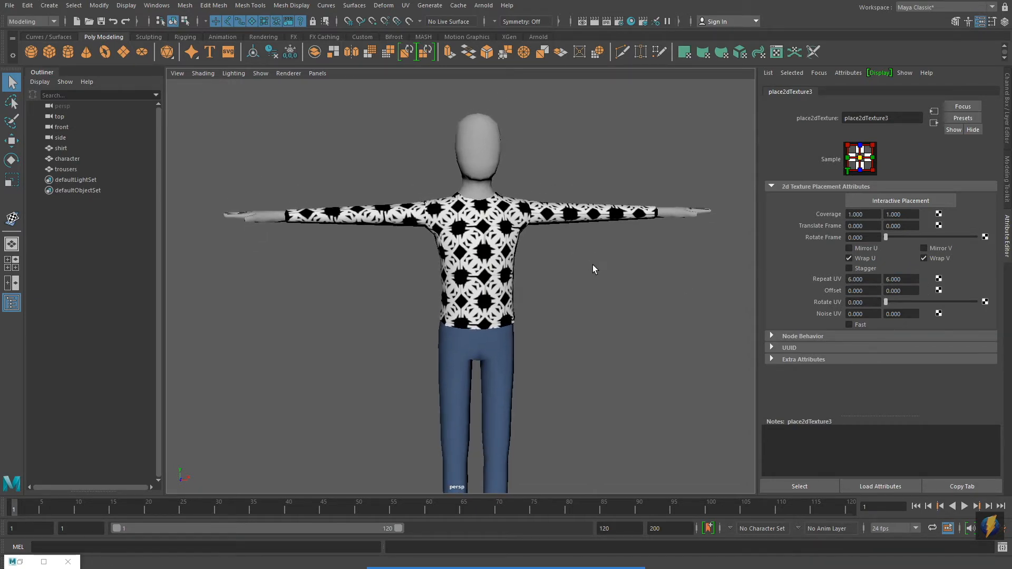
pyautogui.click(449, 276)
pyautogui.keyDown('alt'); pyautogui.moveTo(417, 293); pyautogui.dragTo(615, 290); pyautogui.keyUp('alt')
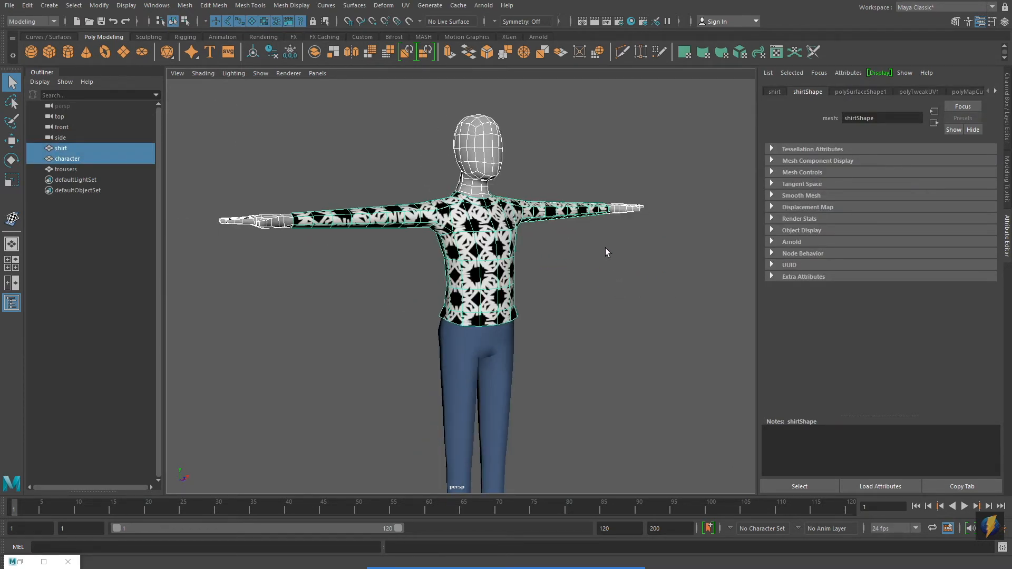
# Step: Replace the image of the shirt's file texture node with snowflake01.jpg from the sourceimages folder
pyautogui.click(631, 21)
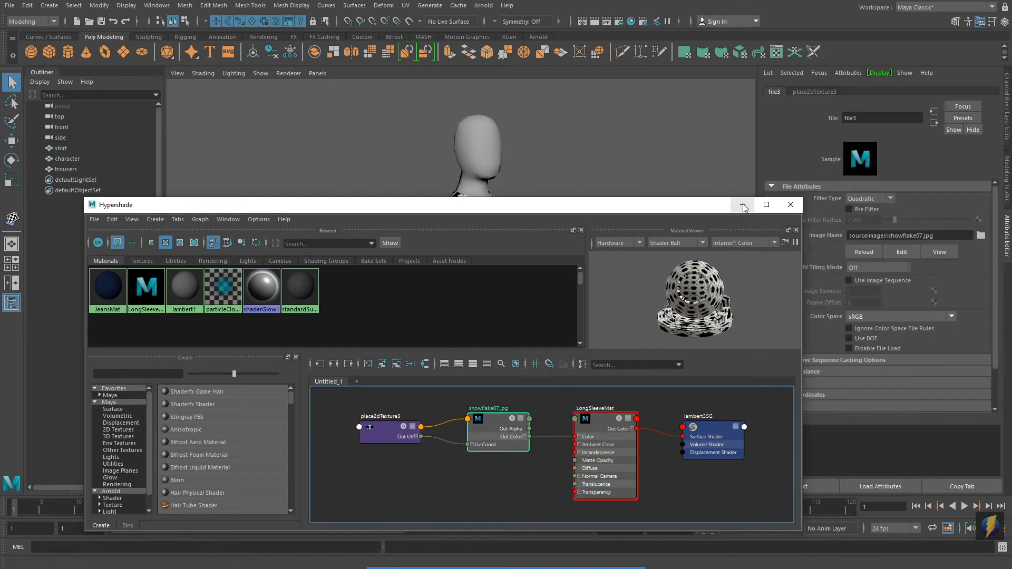
pyautogui.click(743, 206)
pyautogui.click(980, 235)
pyautogui.click(235, 323)
pyautogui.click(223, 314)
pyautogui.click(228, 323)
pyautogui.click(777, 399)
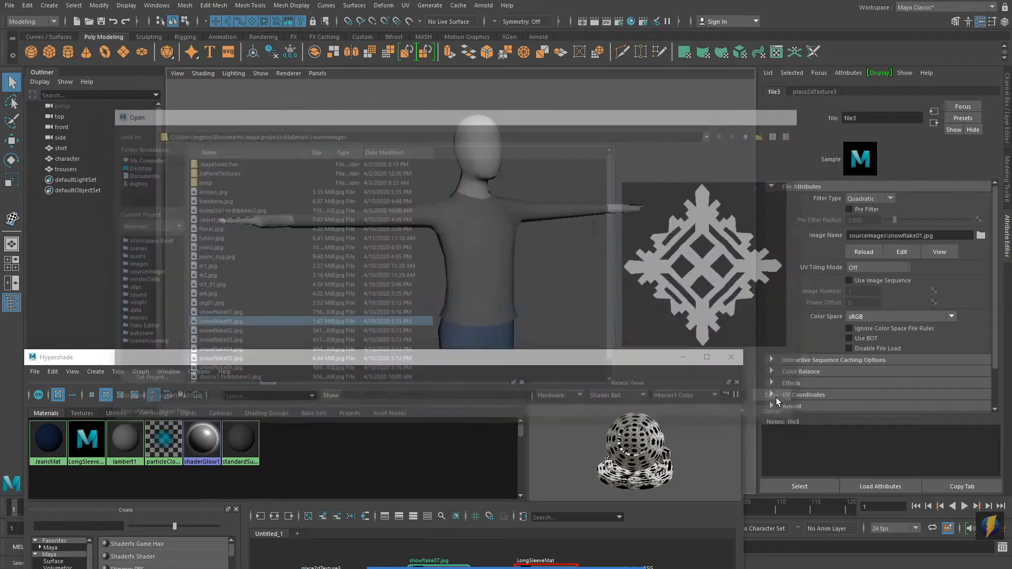
# Step: Open the shirt texture's 2D placement node, minimize Hypershade, and set Repeat UV to 12 in both directions
pyautogui.moveTo(516, 358); pyautogui.dragTo(519, 233)
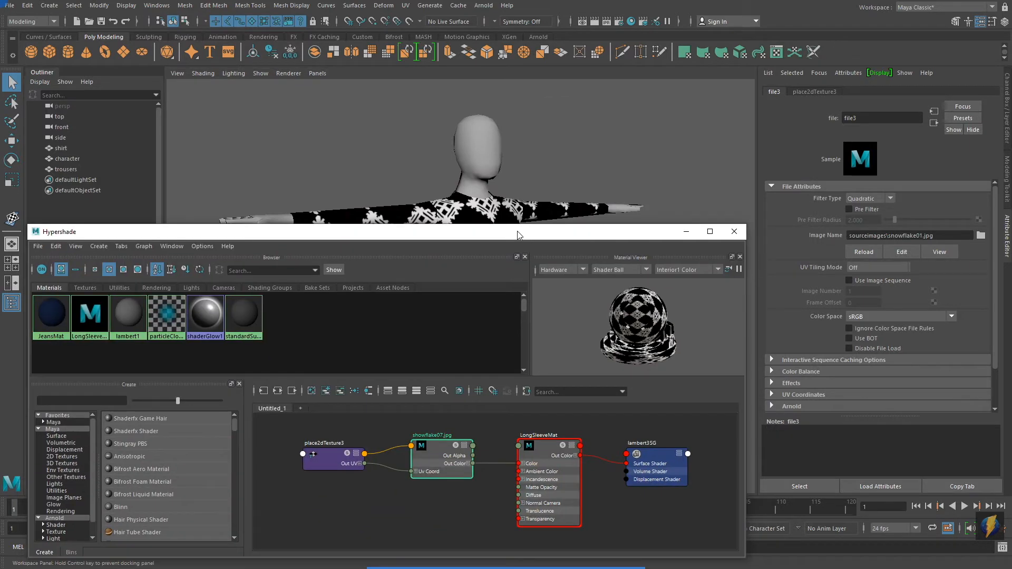
pyautogui.click(685, 226)
pyautogui.doubleClick(868, 279)
pyautogui.write('12')
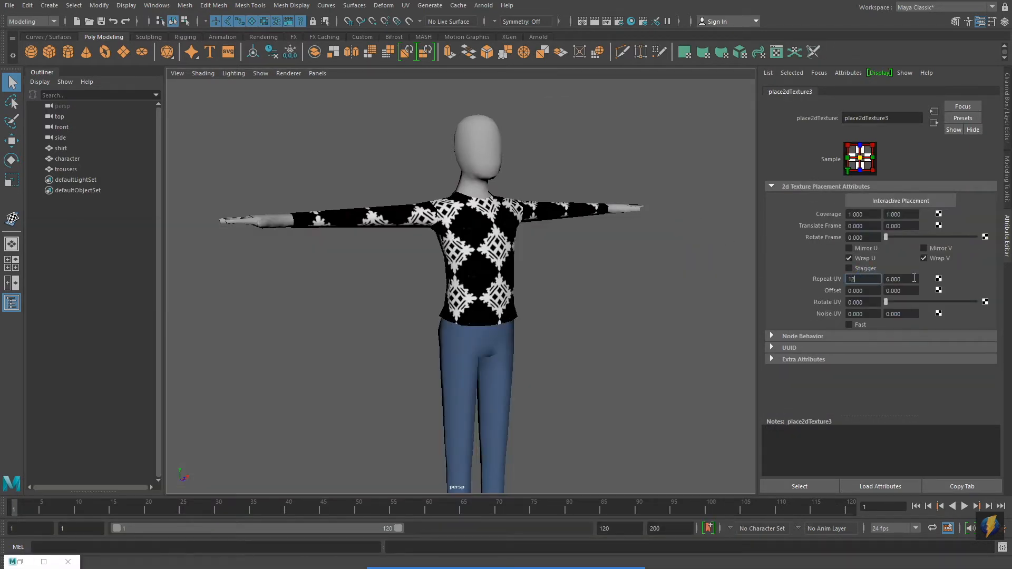
pyautogui.press('Tab')
pyautogui.write('12')
pyautogui.press('Tab')
# Step: Increase the shirt texture's Repeat UV to 16 in both directions and check the finer pattern up close
pyautogui.doubleClick(859, 278)
pyautogui.write('16')
pyautogui.press('Tab')
pyautogui.write('16')
pyautogui.press('Tab')
pyautogui.keyDown('alt'); pyautogui.moveTo(671, 262); pyautogui.dragTo(589, 338); pyautogui.keyUp('alt')
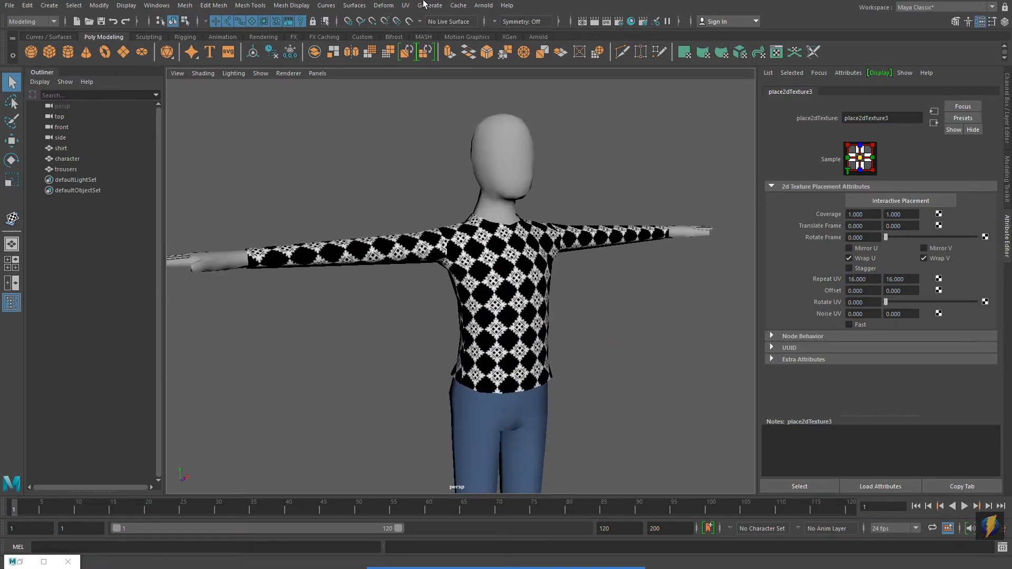
# Step: Clear the selection, create a new Lambert material in Hypershade, and assign it to the shirt
pyautogui.click(458, 106)
pyautogui.click(631, 21)
pyautogui.moveTo(488, 407); pyautogui.dragTo(595, 181)
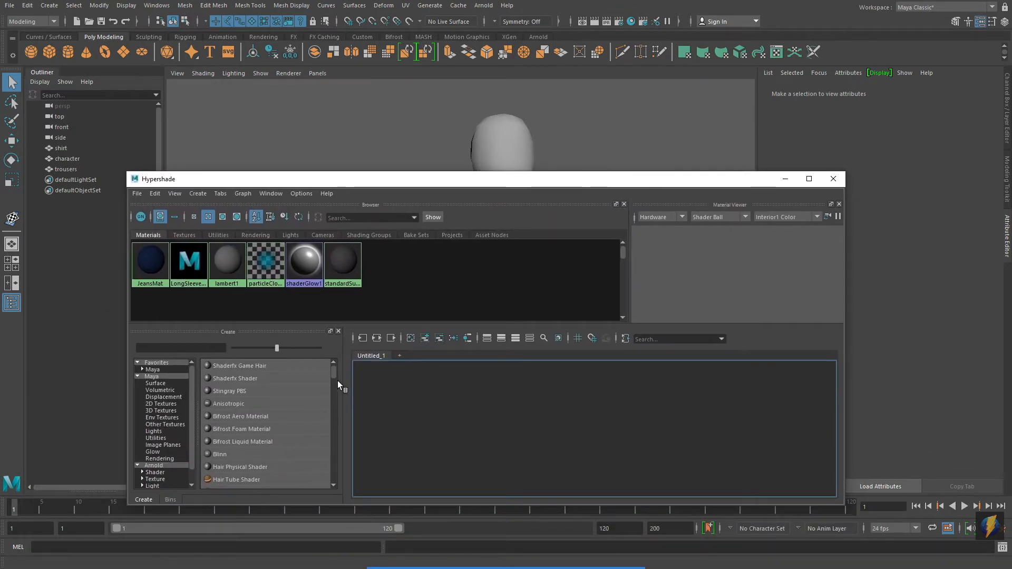
pyautogui.click(334, 407)
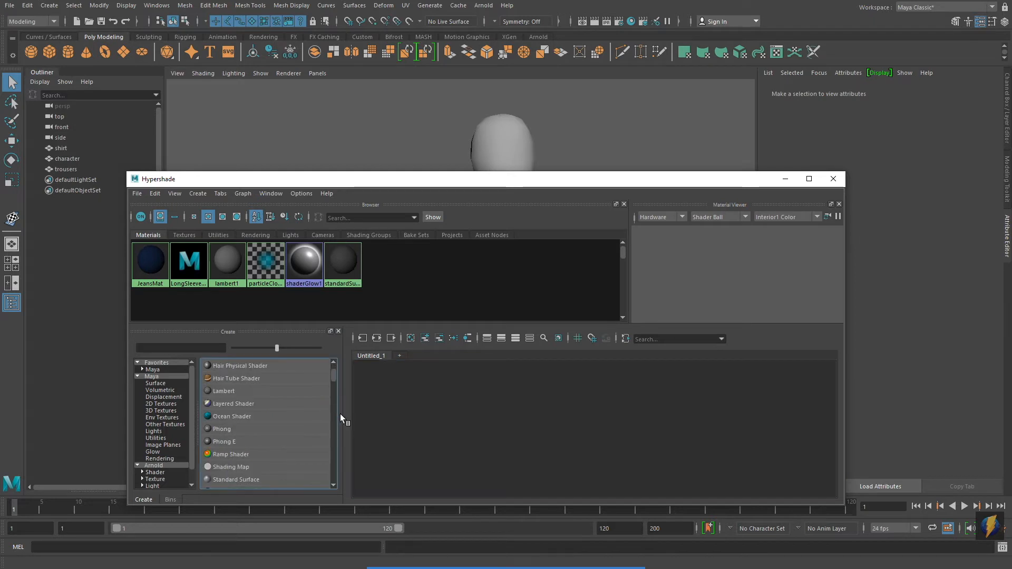
pyautogui.click(230, 392)
pyautogui.moveTo(358, 184); pyautogui.dragTo(333, 339)
pyautogui.moveTo(237, 422); pyautogui.dragTo(266, 357, button='middle')
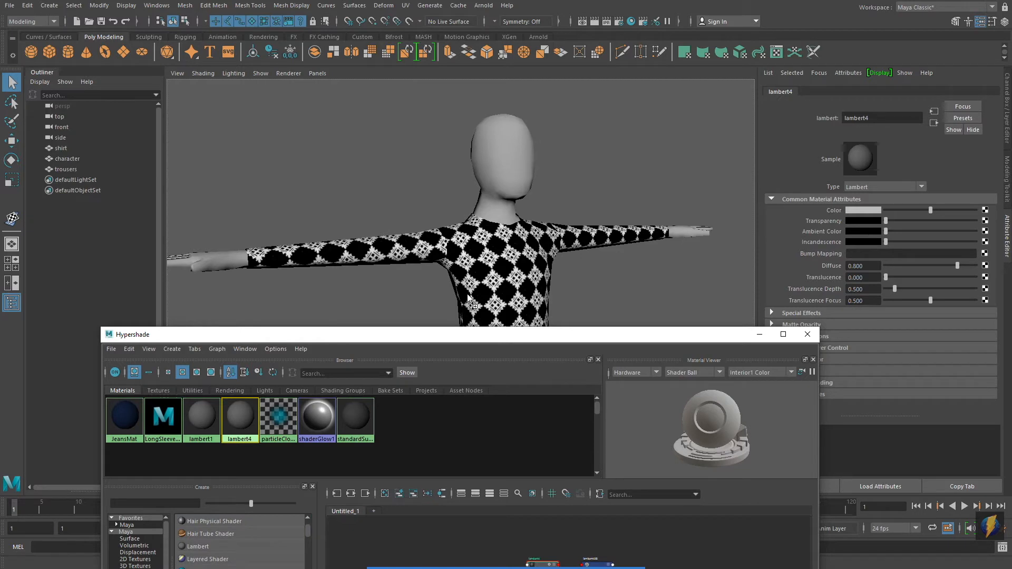
pyautogui.moveTo(467, 295); pyautogui.dragTo(468, 293, button='middle')
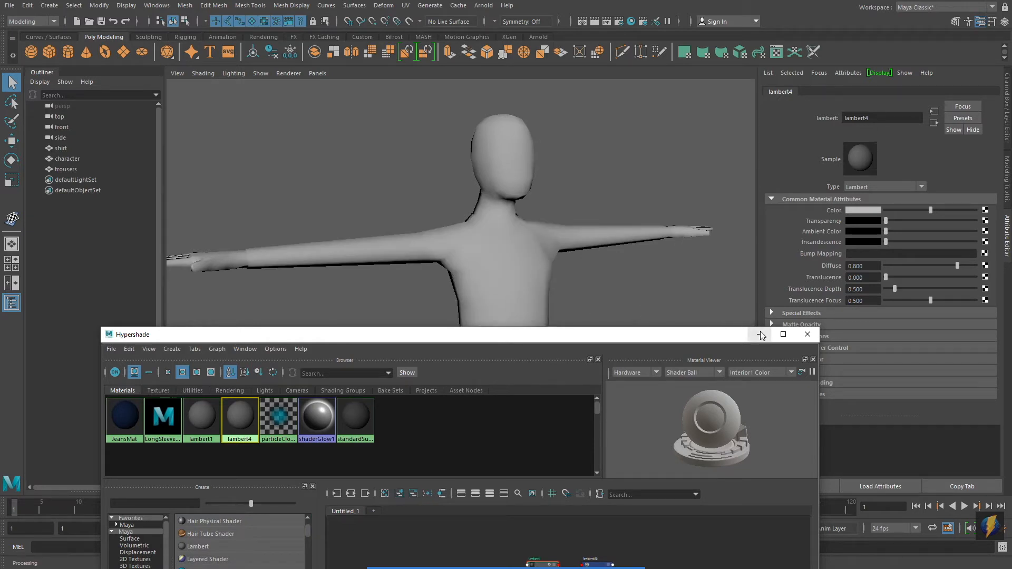
# Step: Connect a Layered Texture from the Other Textures category to the new Lambert material's Color
pyautogui.click(985, 210)
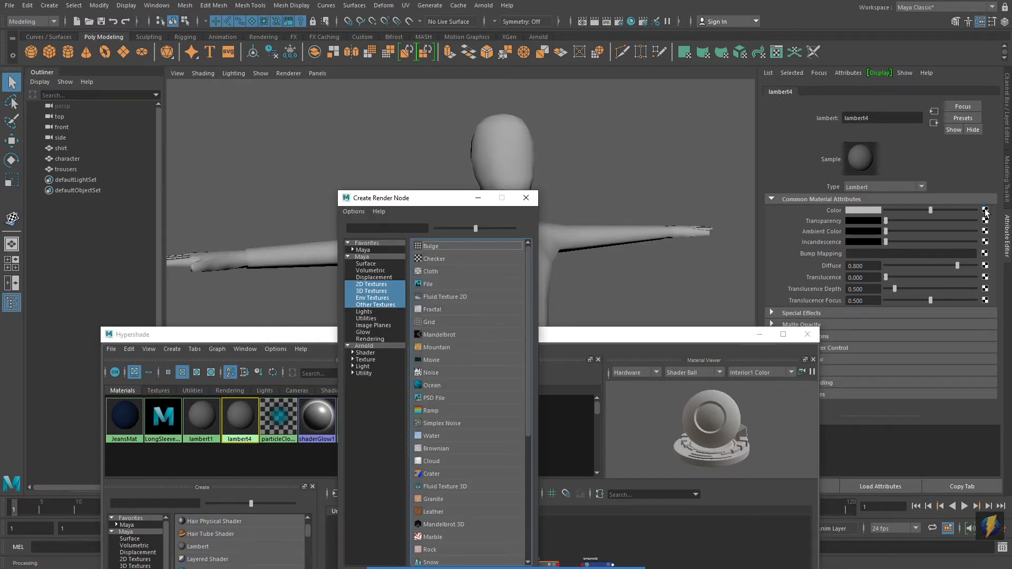
pyautogui.moveTo(556, 568)
pyautogui.click(546, 548)
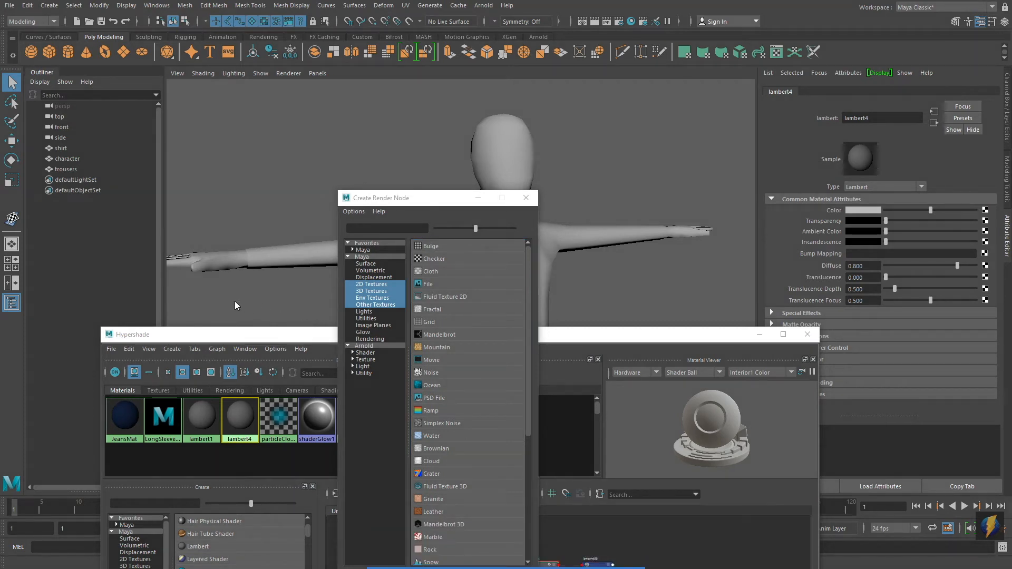
pyautogui.moveTo(310, 311); pyautogui.dragTo(357, 310)
pyautogui.click(372, 306)
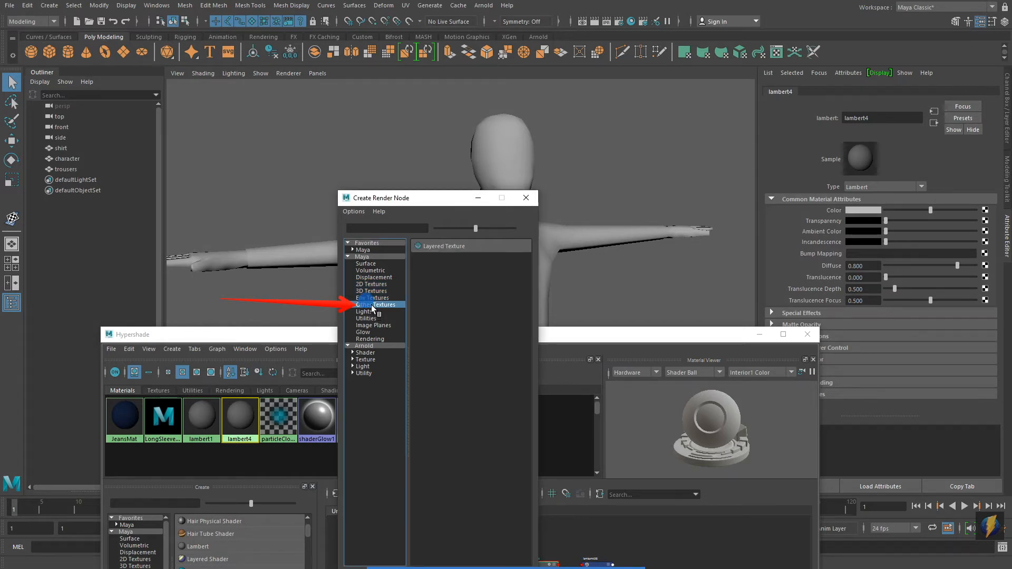
pyautogui.click(545, 547)
pyautogui.moveTo(444, 122); pyautogui.dragTo(443, 248)
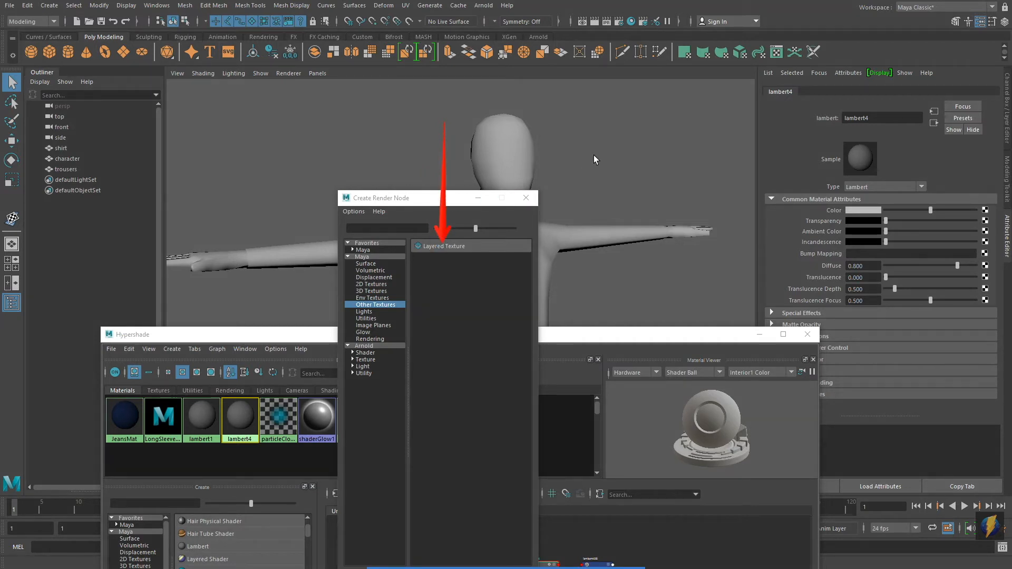
pyautogui.click(440, 247)
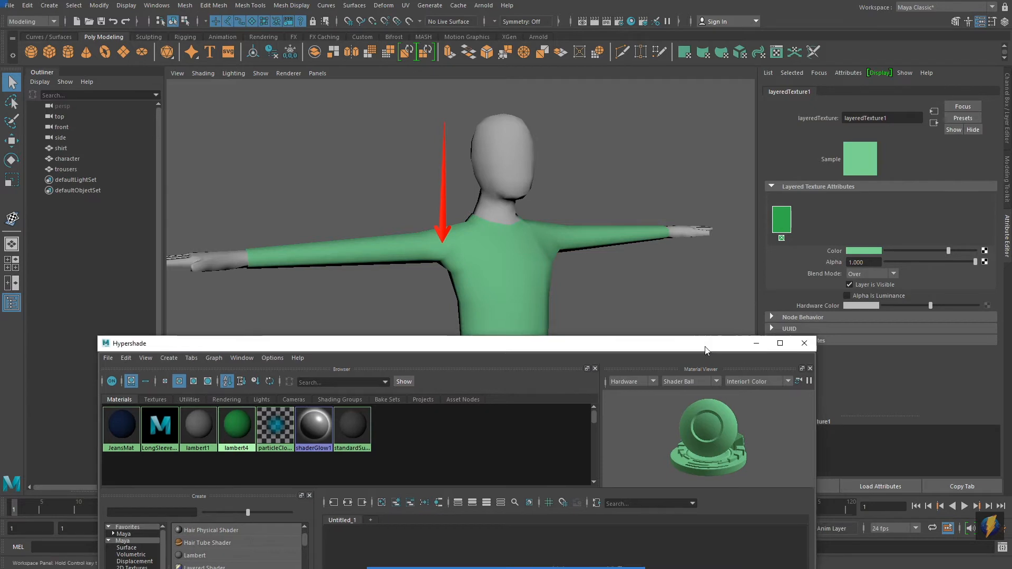
# Step: Set the layered texture's first layer to light yellow and add a second layer in the default green
pyautogui.moveTo(723, 341); pyautogui.dragTo(711, 408)
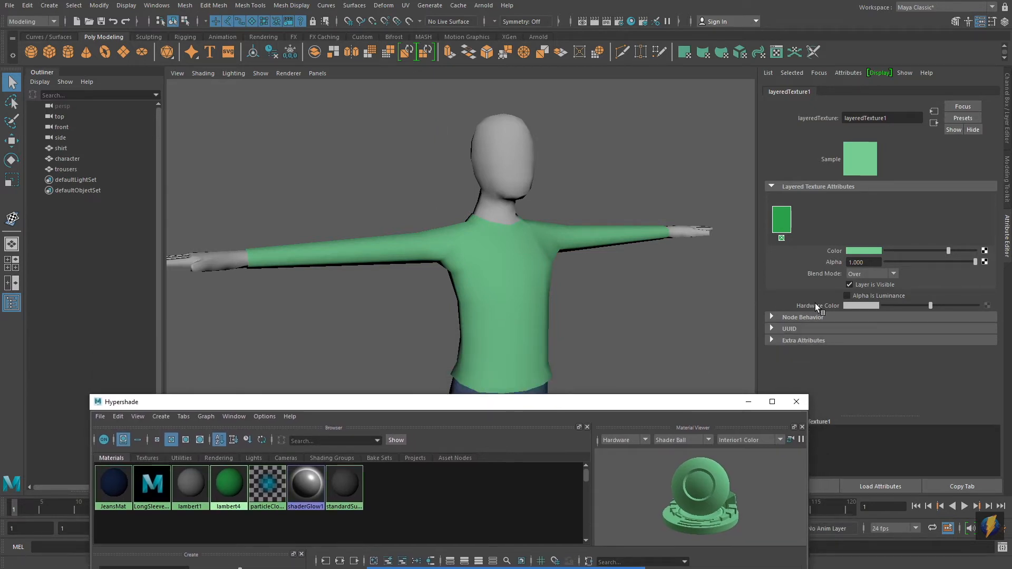
pyautogui.click(863, 251)
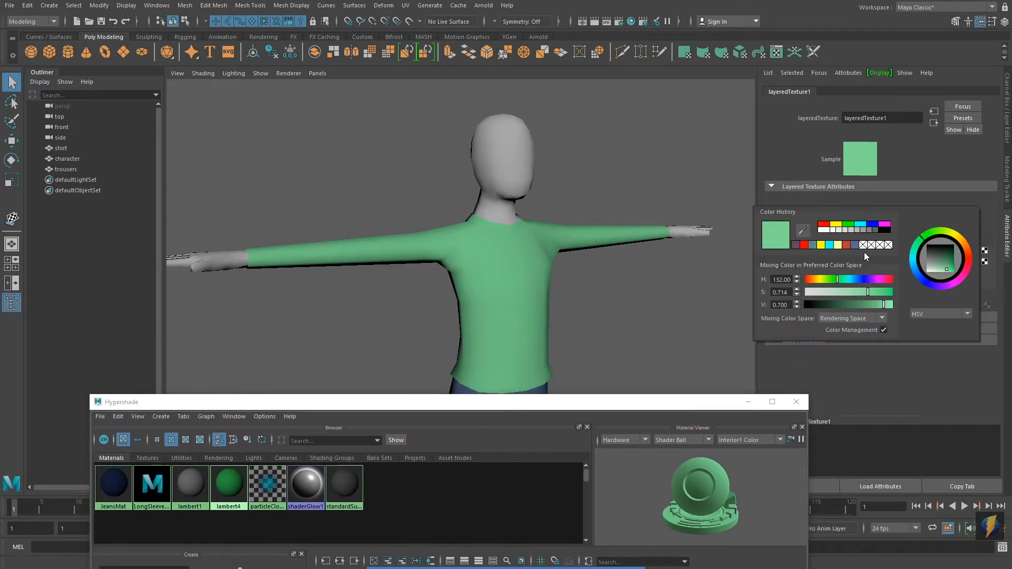
pyautogui.click(838, 245)
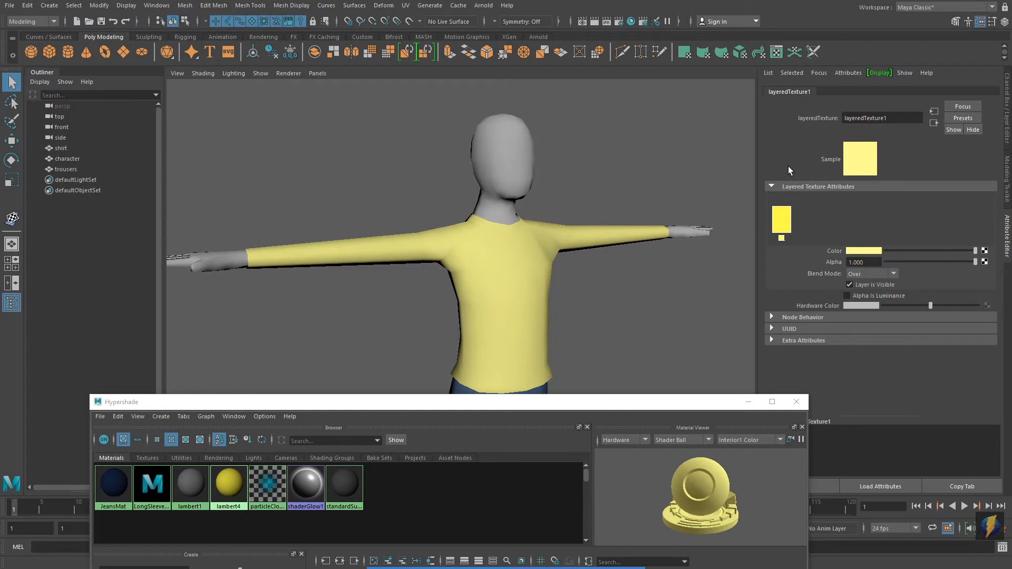
pyautogui.click(812, 222)
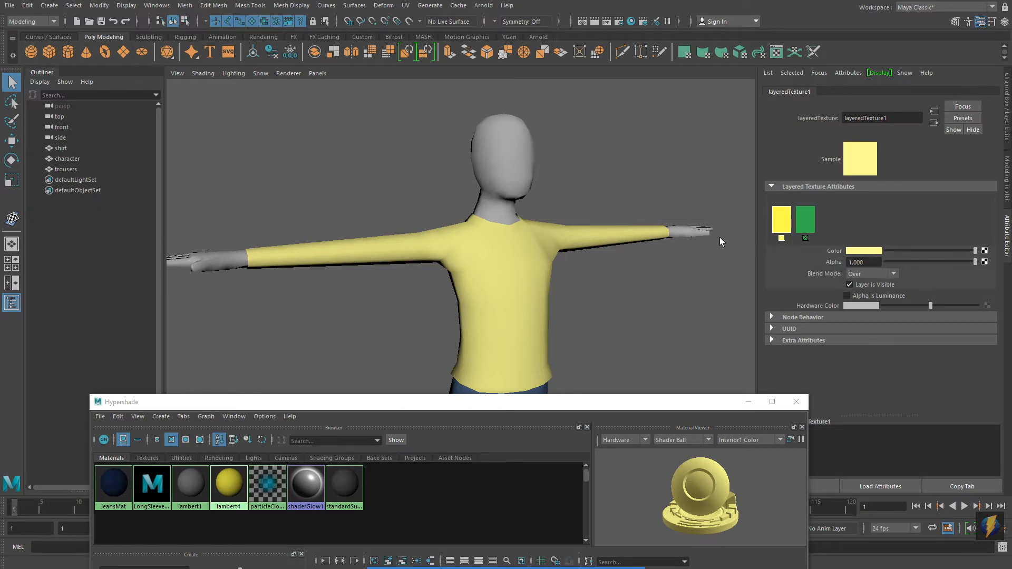
# Step: Map the yellow layer's Alpha with a File texture and load snowflake01.jpg as its image
pyautogui.moveTo(627, 565)
pyautogui.click(551, 546)
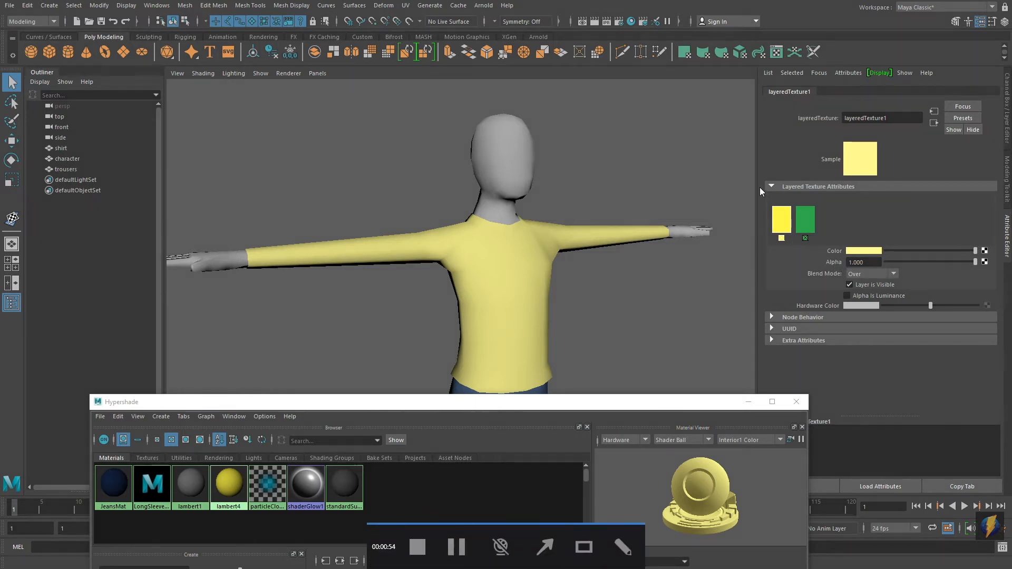
pyautogui.moveTo(638, 164)
pyautogui.mouseDown()
pyautogui.moveTo(718, 238)
pyautogui.moveTo(827, 260)
pyautogui.mouseUp()
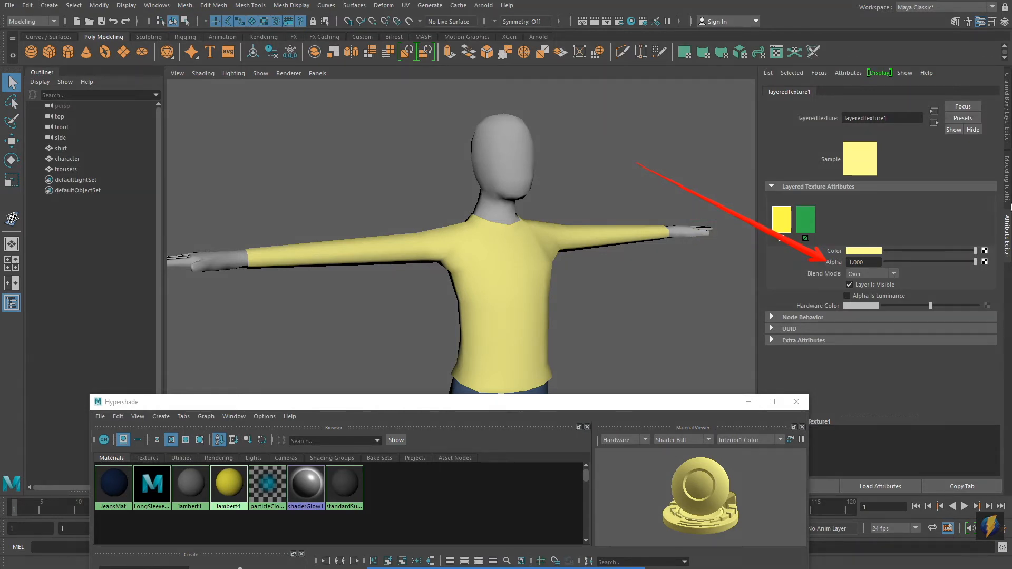
pyautogui.click(983, 262)
pyautogui.click(427, 284)
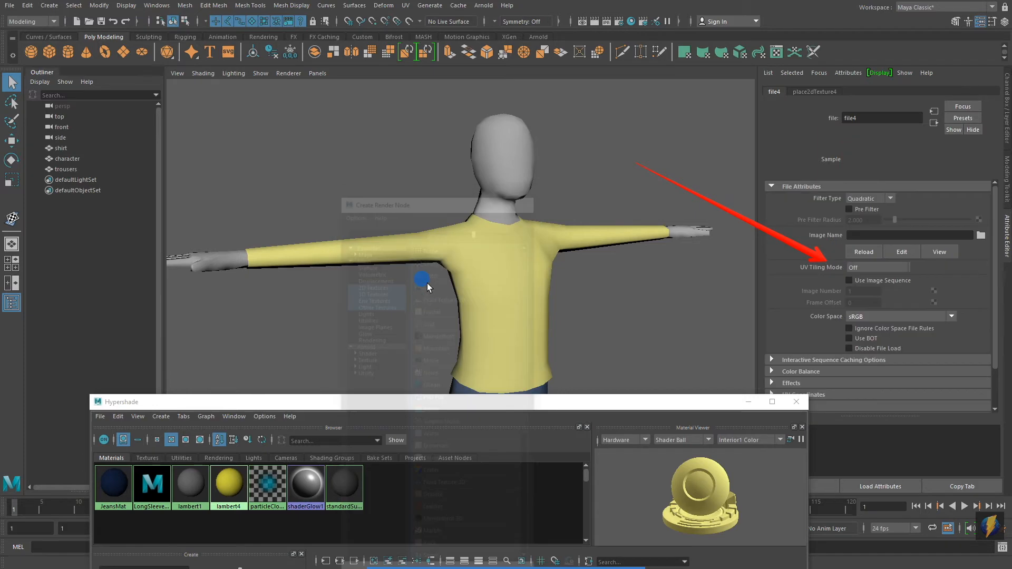
pyautogui.click(980, 235)
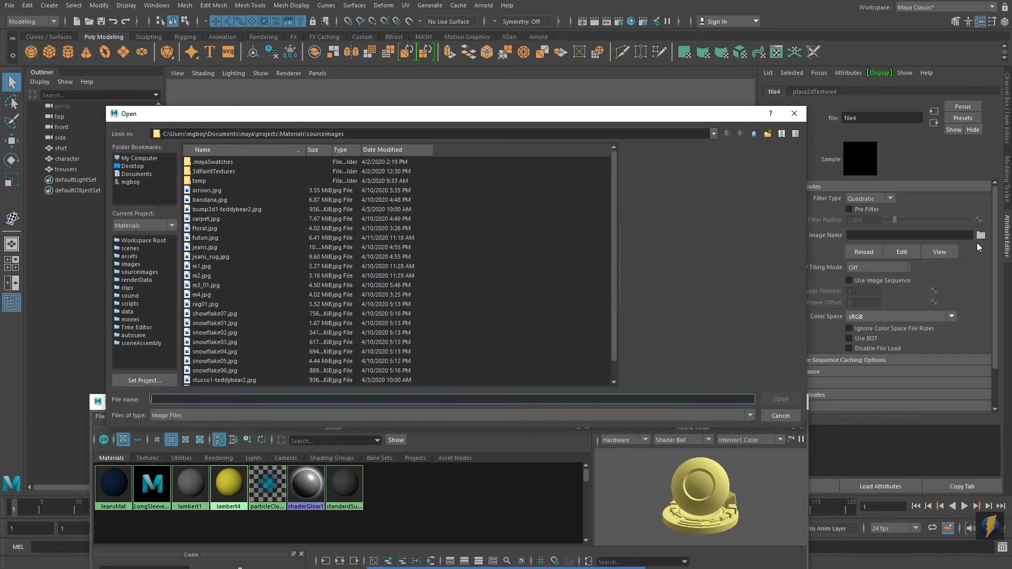
pyautogui.click(215, 323)
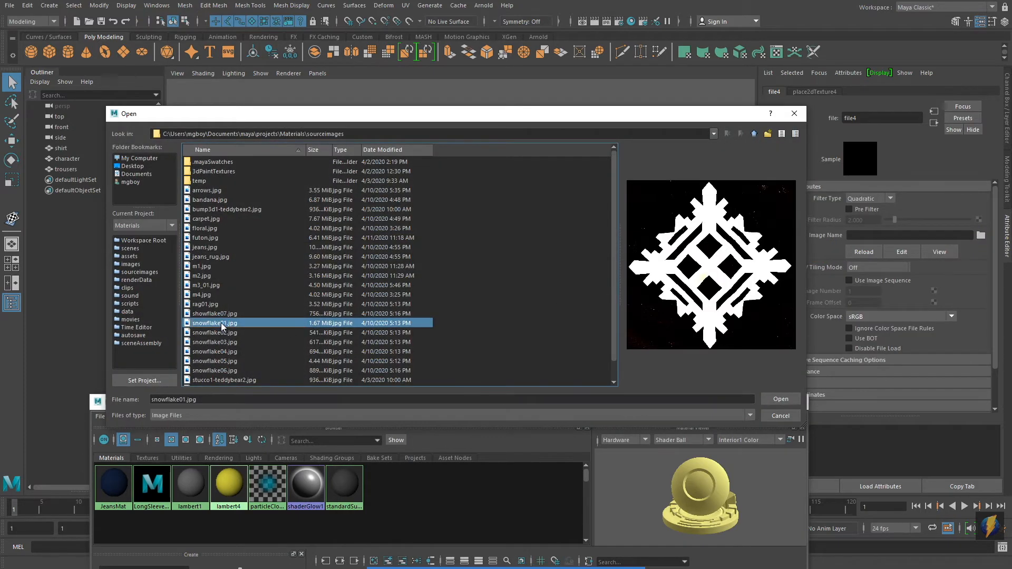
pyautogui.click(779, 403)
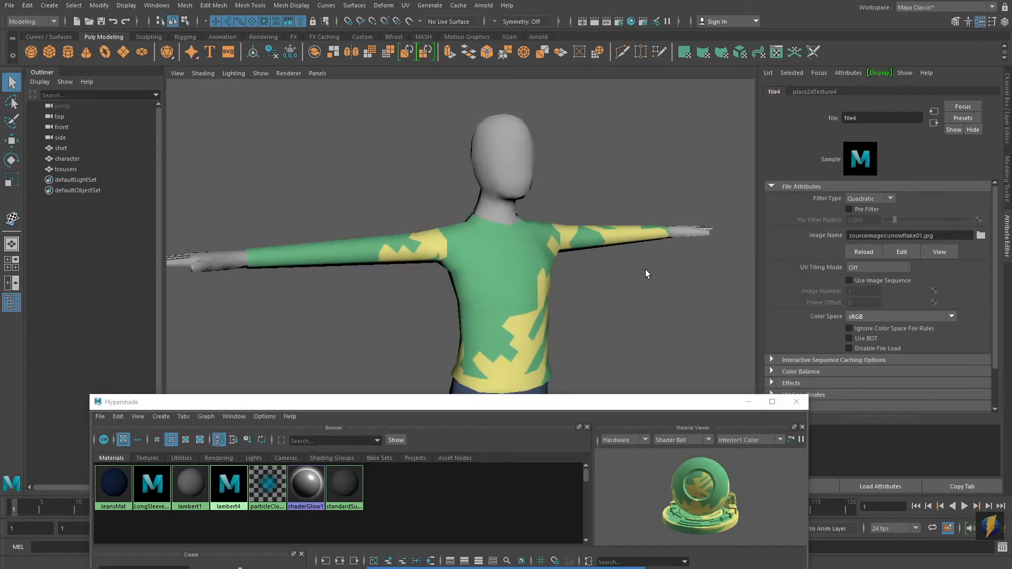
# Step: Graph lambert4's network, select its 2D placement node, and move Hypershade clear of the shirt
pyautogui.click(223, 485)
pyautogui.moveTo(297, 406); pyautogui.dragTo(289, 239)
pyautogui.click(455, 392)
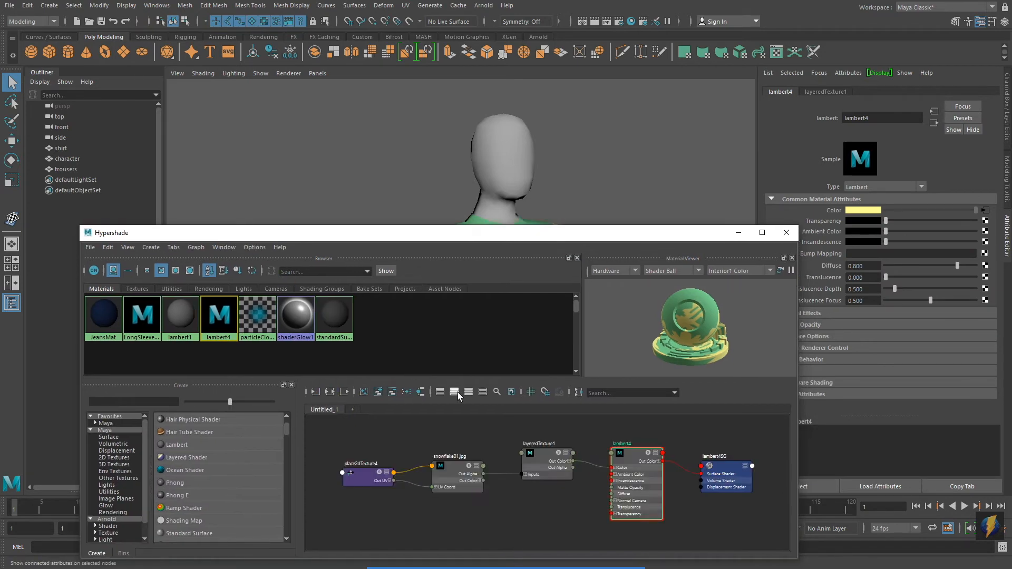
pyautogui.moveTo(532, 236); pyautogui.dragTo(465, 241)
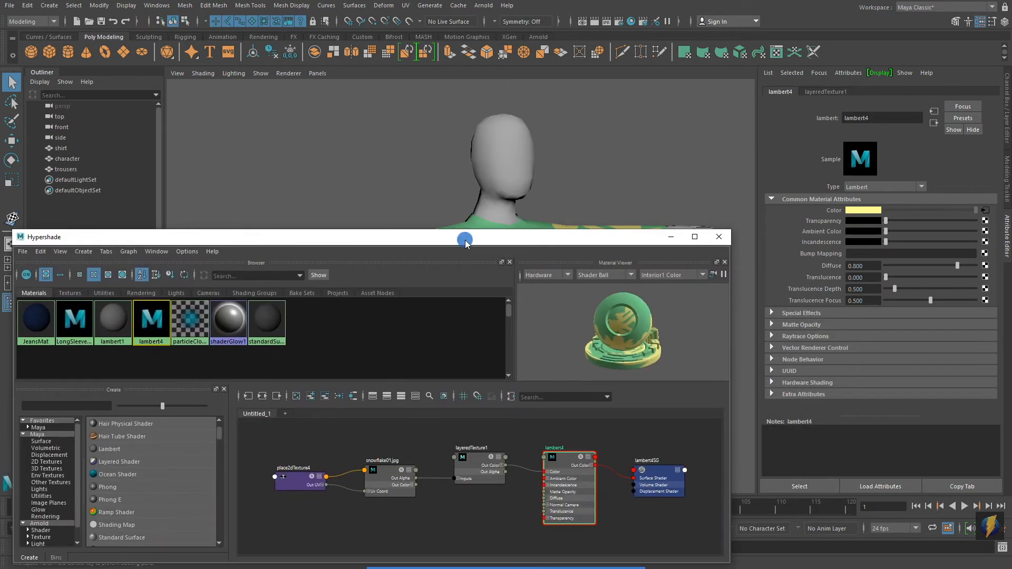
pyautogui.click(299, 481)
pyautogui.moveTo(634, 244); pyautogui.dragTo(622, 428)
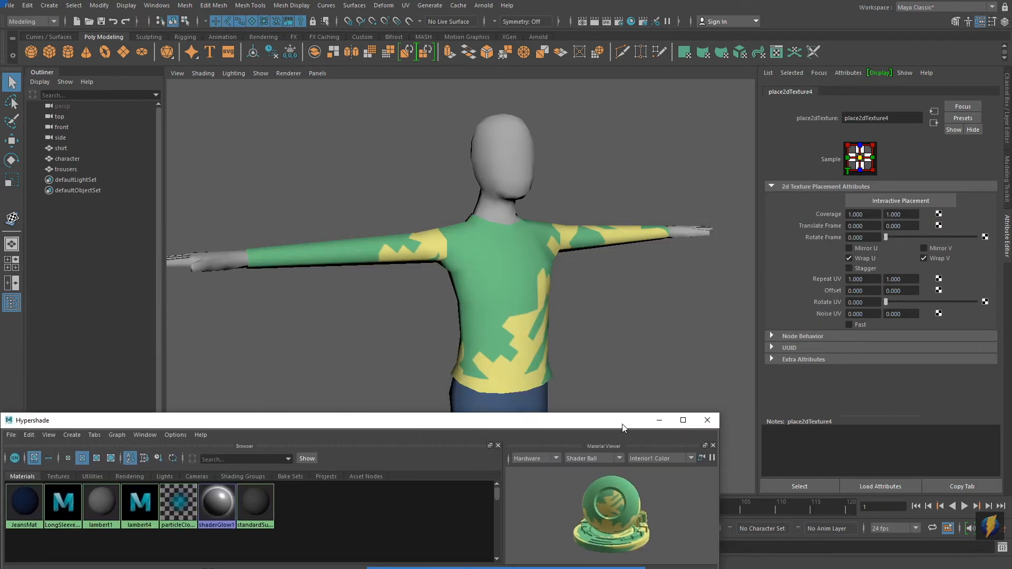
# Step: Set the alpha snowflake texture's Repeat UV to 12 in both directions and check the pattern on the shirt
pyautogui.doubleClick(873, 279)
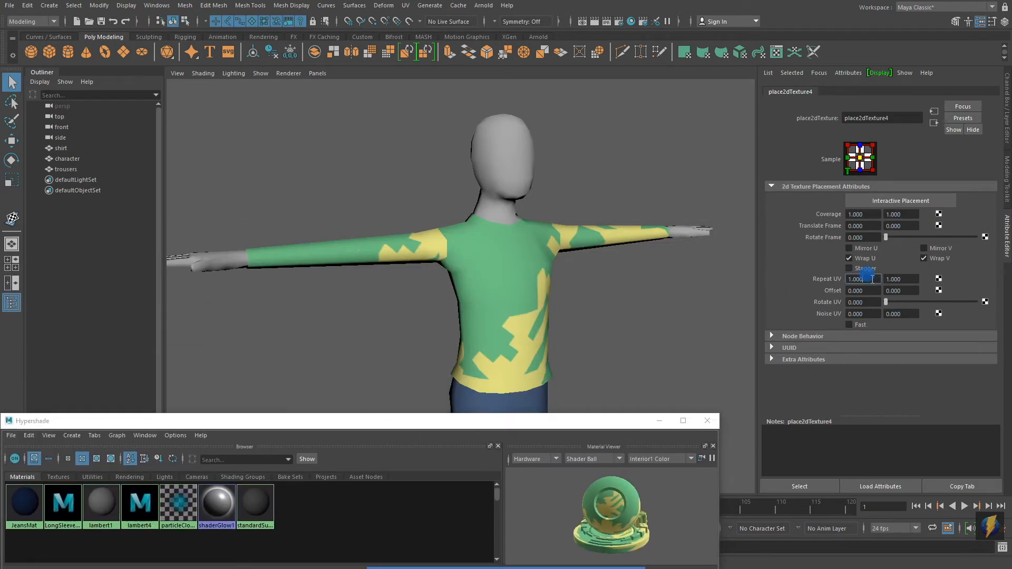
pyautogui.write('12')
pyautogui.doubleClick(902, 279)
pyautogui.write('12')
pyautogui.press('Tab')
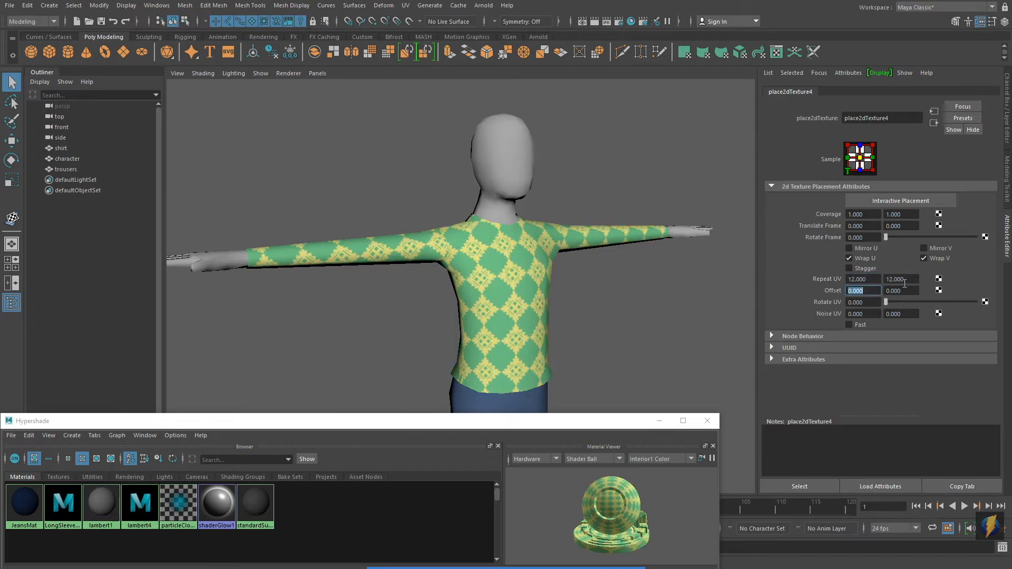
pyautogui.keyDown('alt'); pyautogui.moveTo(580, 295); pyautogui.dragTo(596, 309); pyautogui.keyUp('alt')
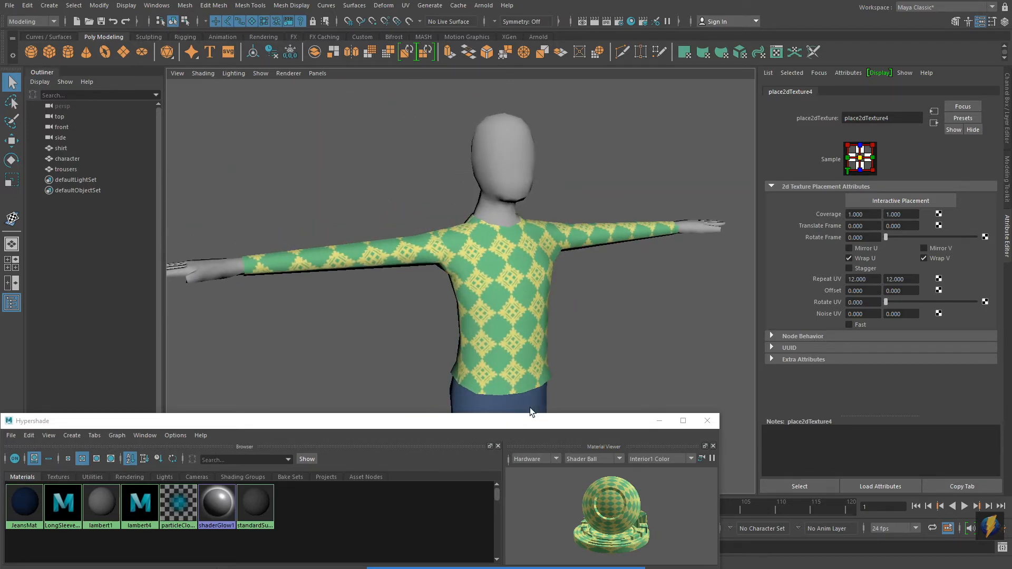
# Step: Change the layered texture's green second layer to dark blue, around hue 202.79, saturation 0.667, value 0.222, and check the shirt
pyautogui.moveTo(529, 427); pyautogui.dragTo(584, 280)
pyautogui.click(516, 498)
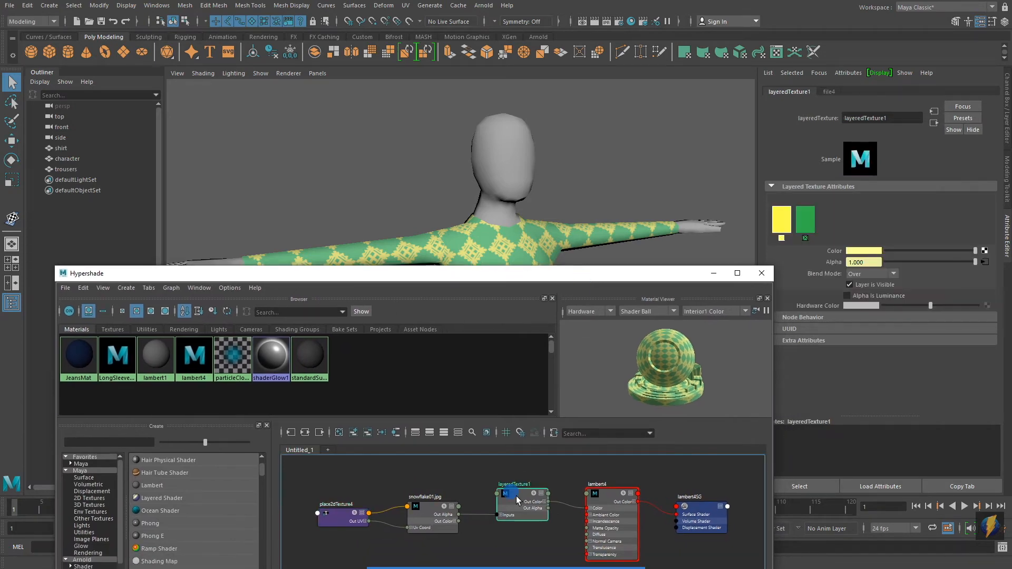
pyautogui.moveTo(627, 278); pyautogui.dragTo(578, 435)
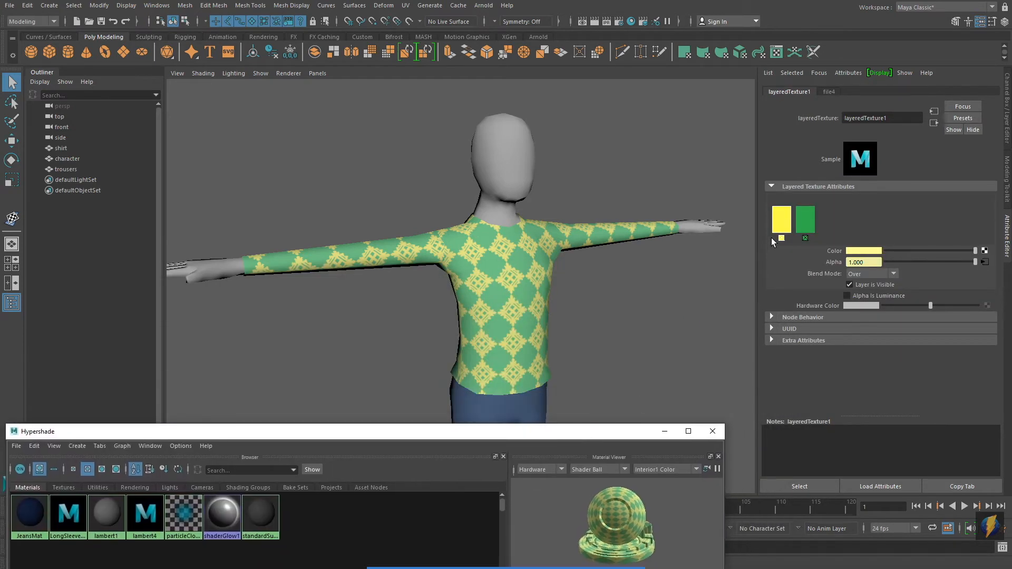
pyautogui.click(802, 221)
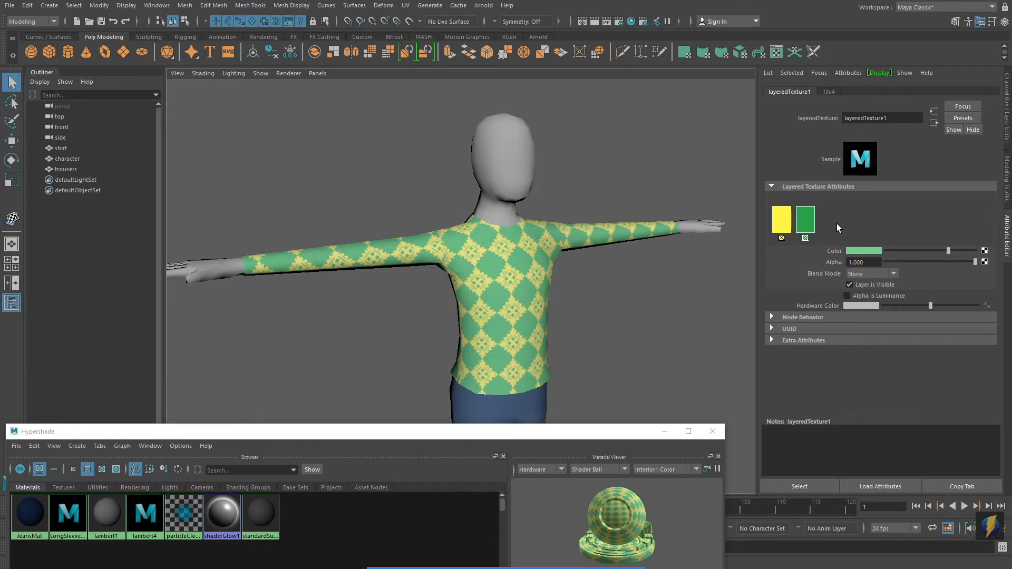
pyautogui.click(865, 252)
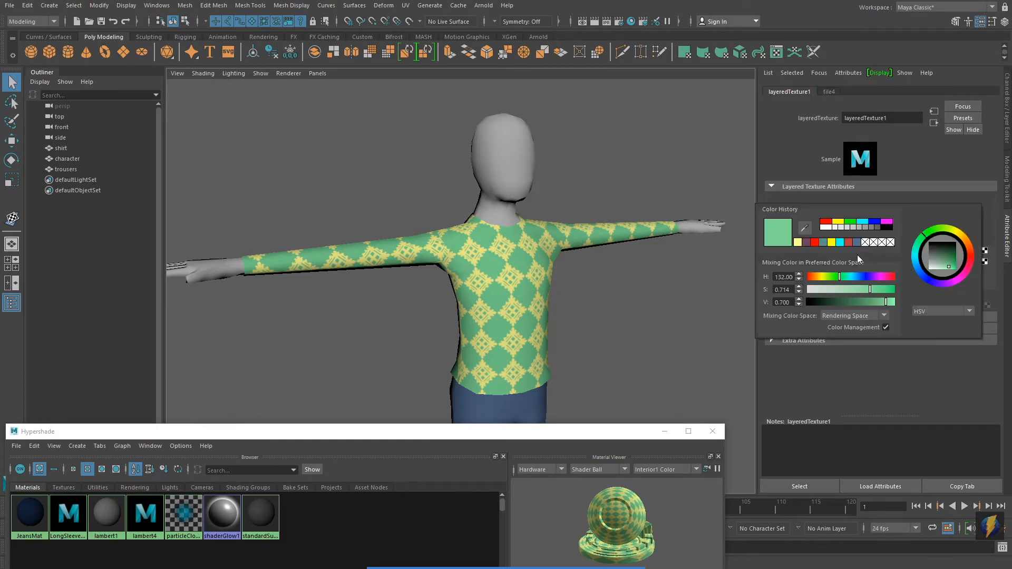
pyautogui.moveTo(920, 246); pyautogui.dragTo(917, 272)
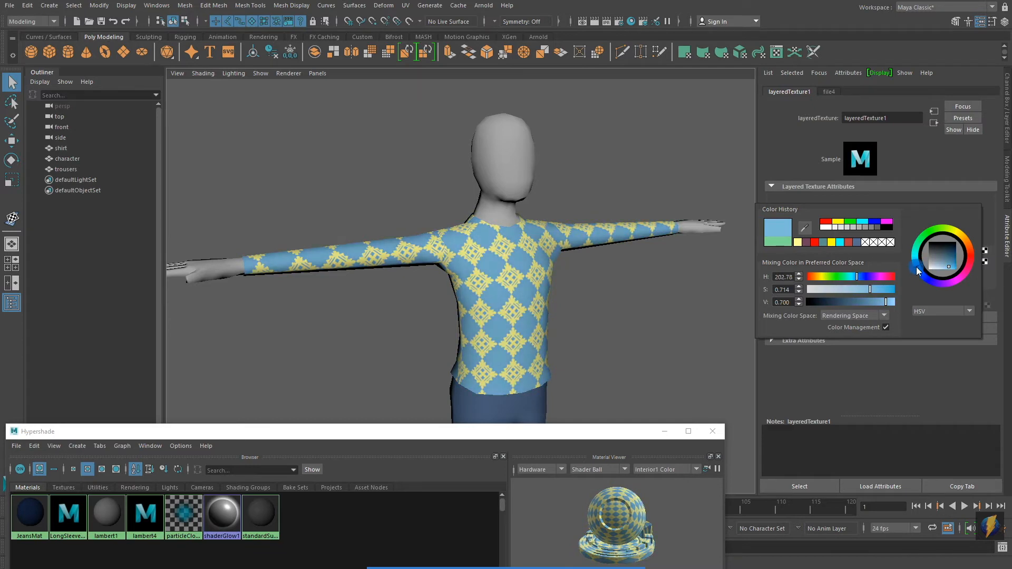
pyautogui.click(946, 262)
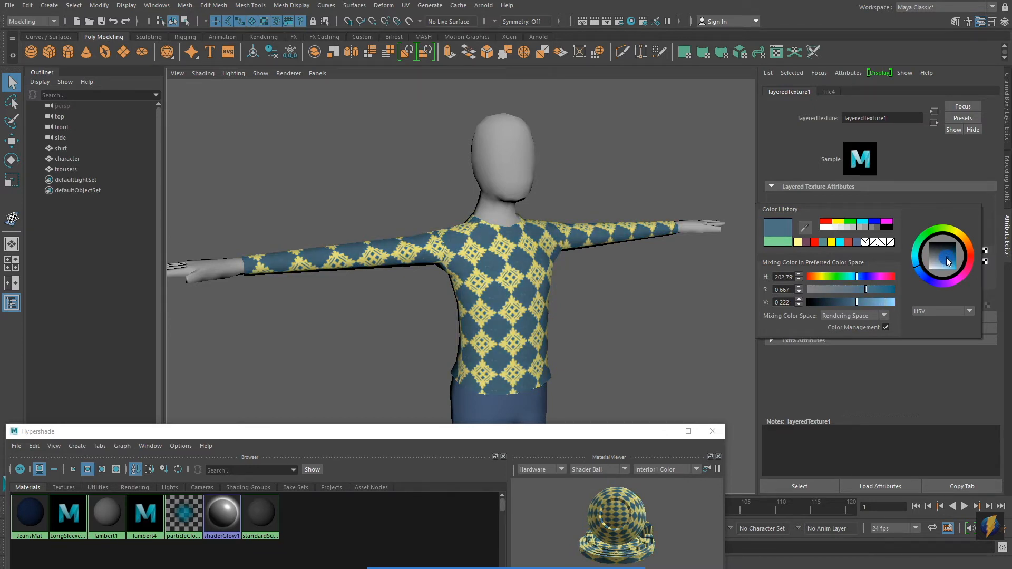
pyautogui.moveTo(587, 294)
pyautogui.keyDown('alt'); pyautogui.mouseDown()
pyautogui.moveTo(338, 275)
pyautogui.moveTo(591, 283)
pyautogui.mouseUp(); pyautogui.keyUp('alt')
pyautogui.keyDown('alt'); pyautogui.moveTo(593, 286); pyautogui.dragTo(524, 287, button='right'); pyautogui.keyUp('alt')
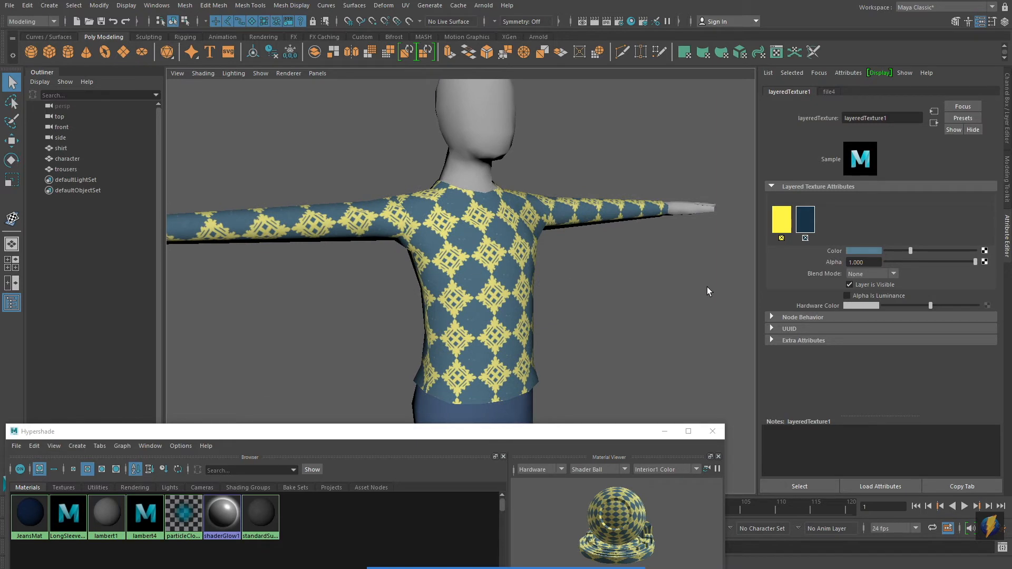
# Step: Add a third layer to the layered texture and colour it bright red
pyautogui.click(837, 221)
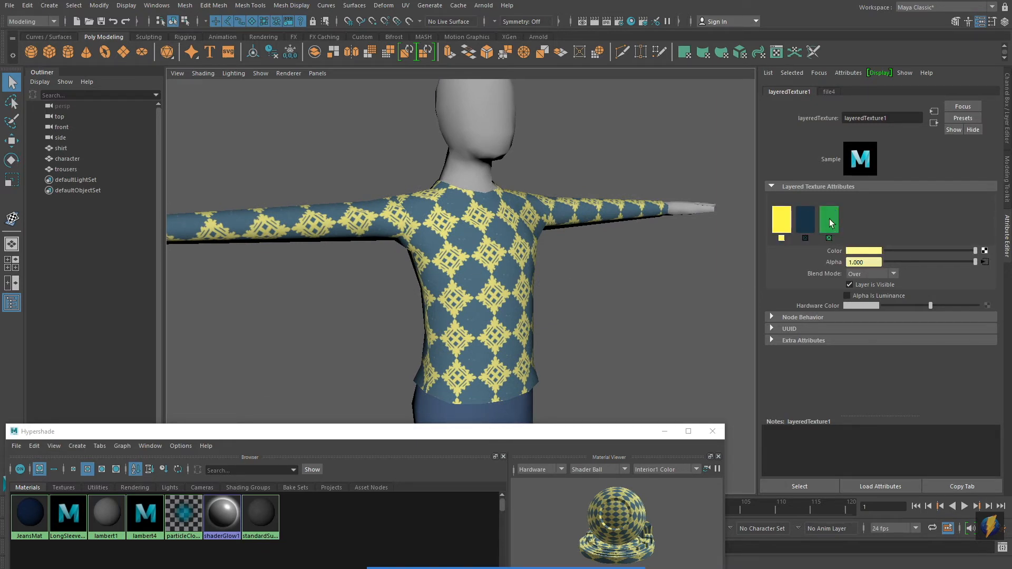
pyautogui.click(830, 223)
pyautogui.click(872, 252)
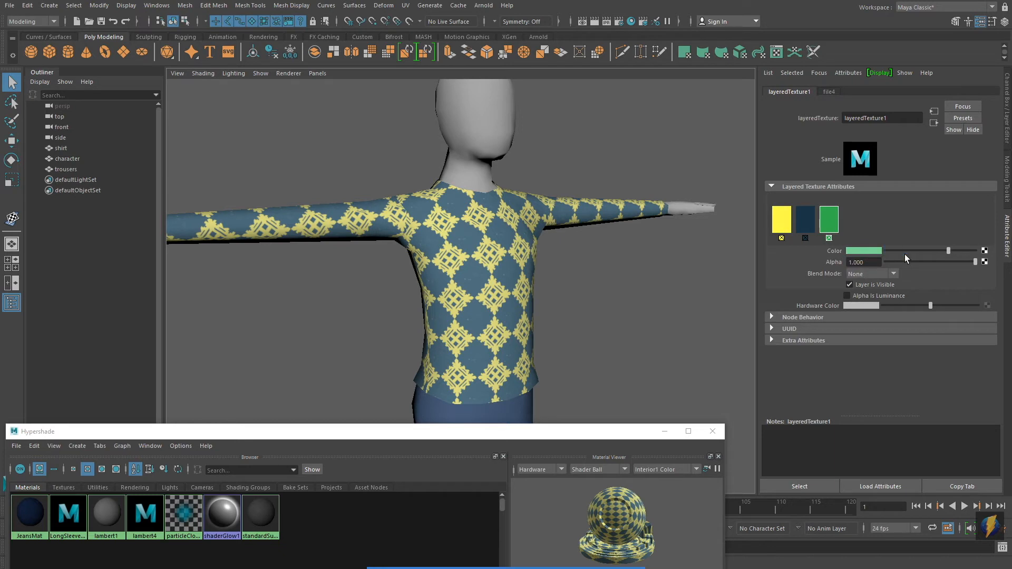
pyautogui.click(859, 227)
pyautogui.click(787, 161)
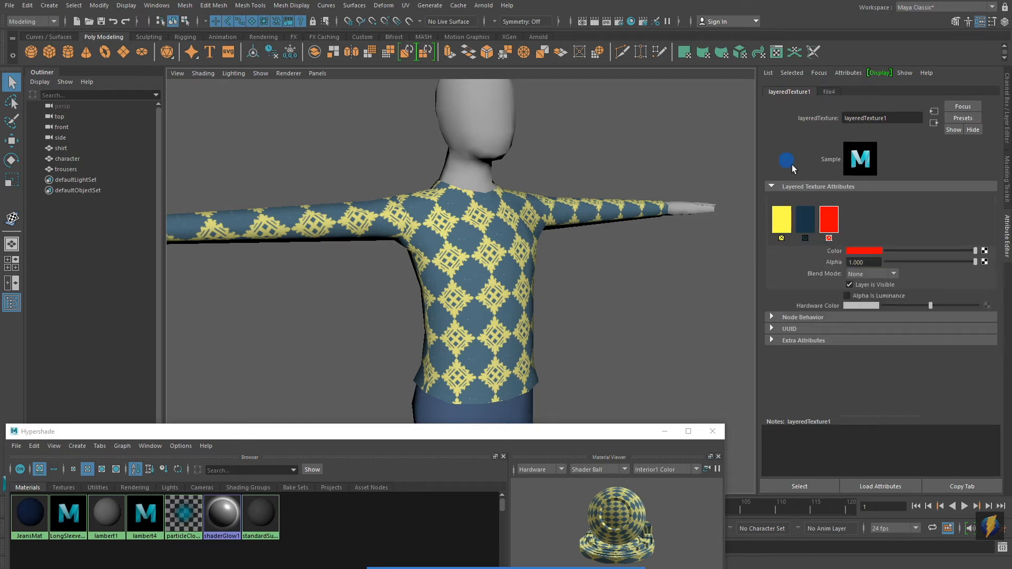
# Step: Map the dark blue layer's Alpha with a File texture and load snowflake04.jpg as its image
pyautogui.click(807, 221)
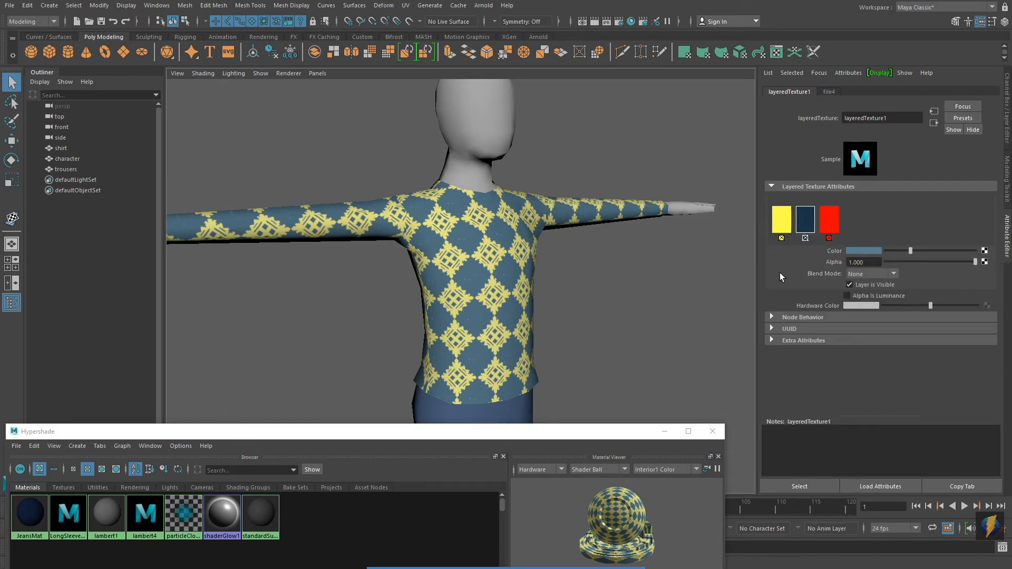
pyautogui.click(984, 262)
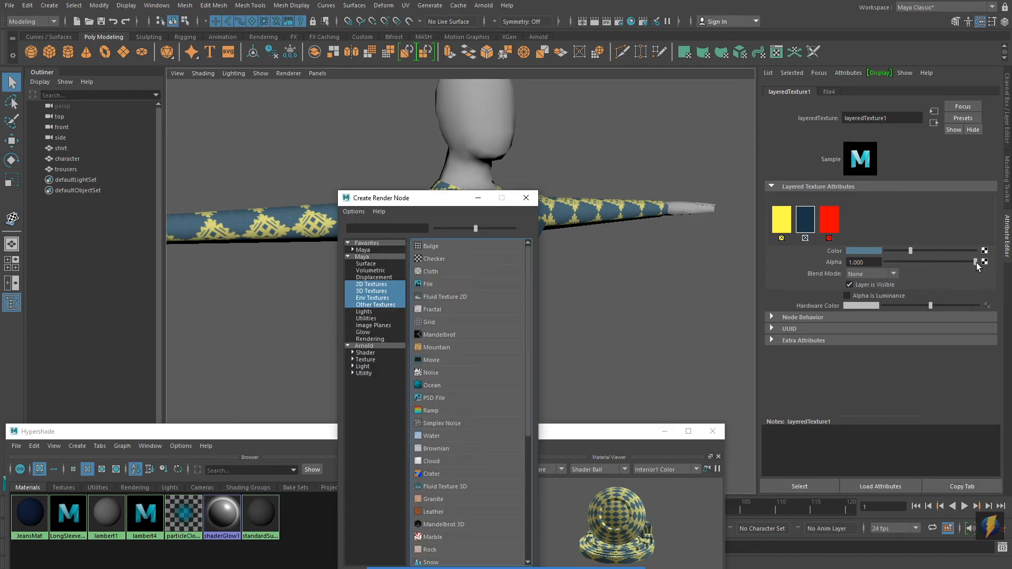
pyautogui.click(432, 283)
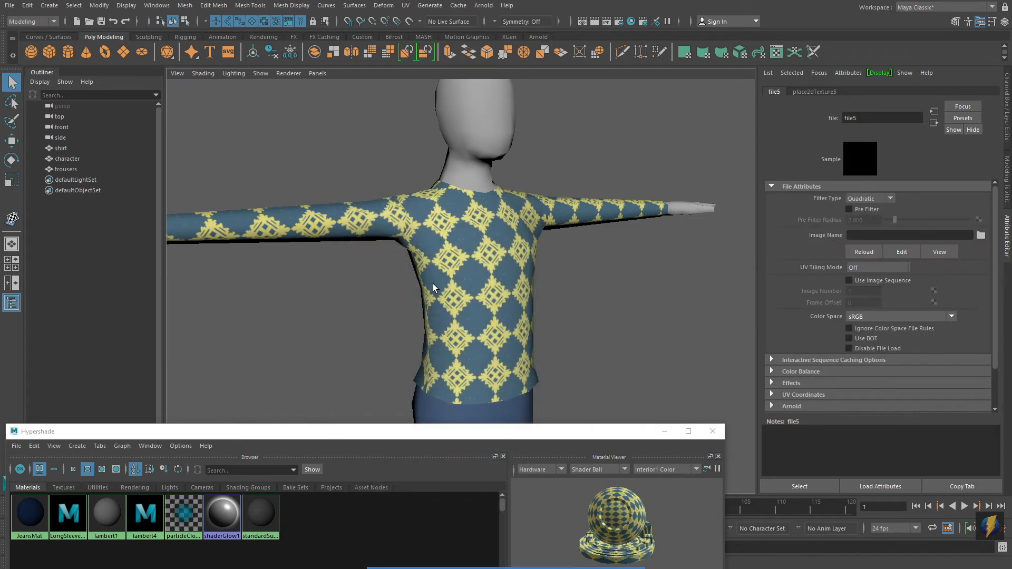
pyautogui.click(980, 235)
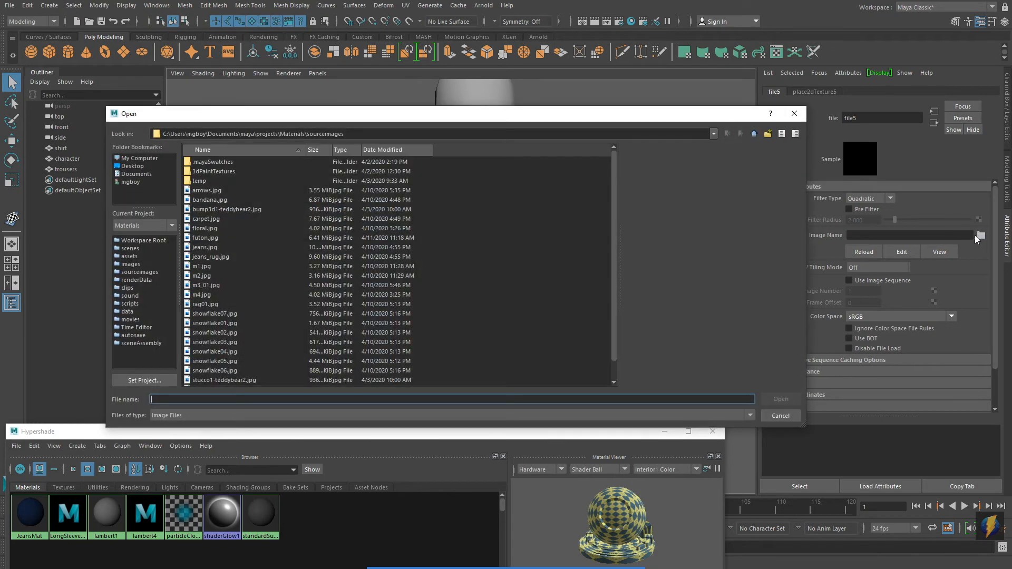
pyautogui.click(221, 352)
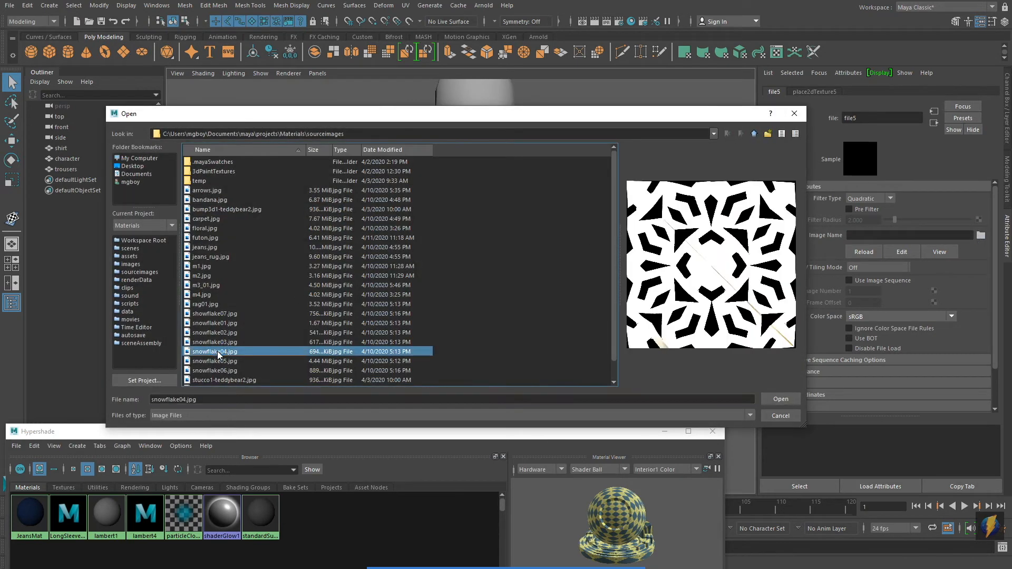
pyautogui.click(776, 398)
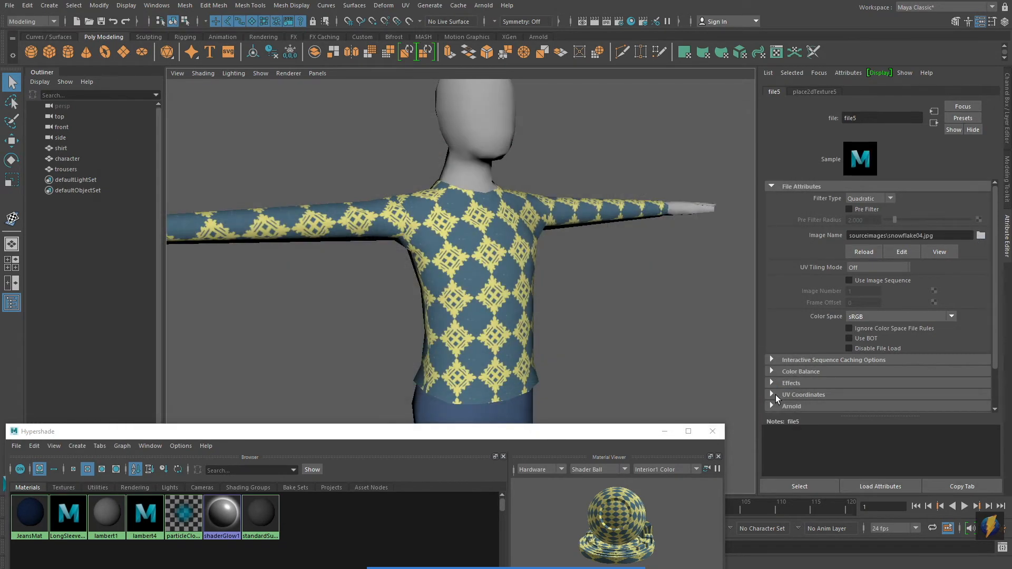
# Step: Select layeredTexture1 in lambert4's network, set the dark blue layer's Blend Mode to Over, and inspect the shirt
pyautogui.click(147, 517)
pyautogui.moveTo(225, 435); pyautogui.dragTo(229, 314)
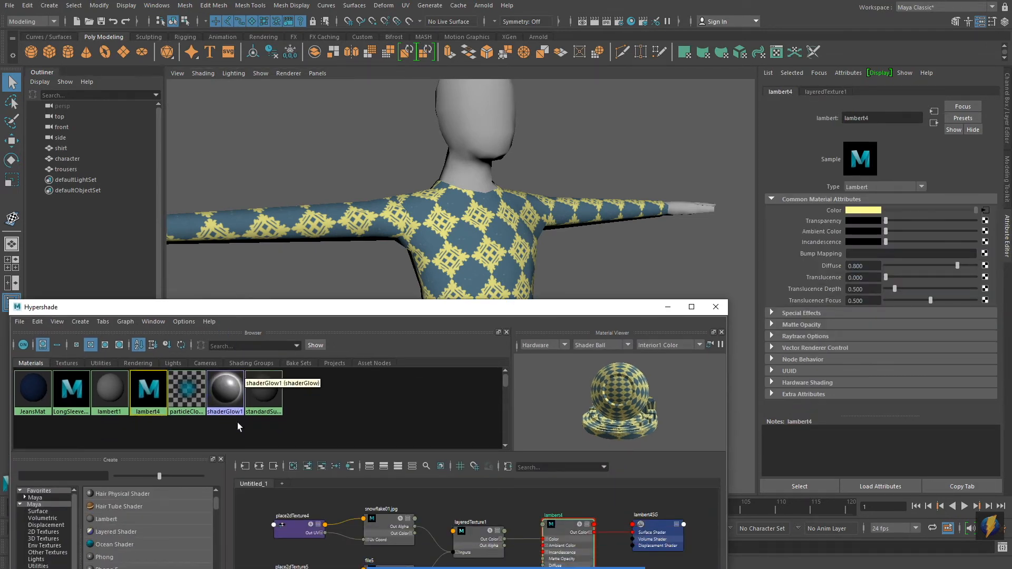
pyautogui.moveTo(498, 312); pyautogui.dragTo(460, 286)
pyautogui.click(432, 517)
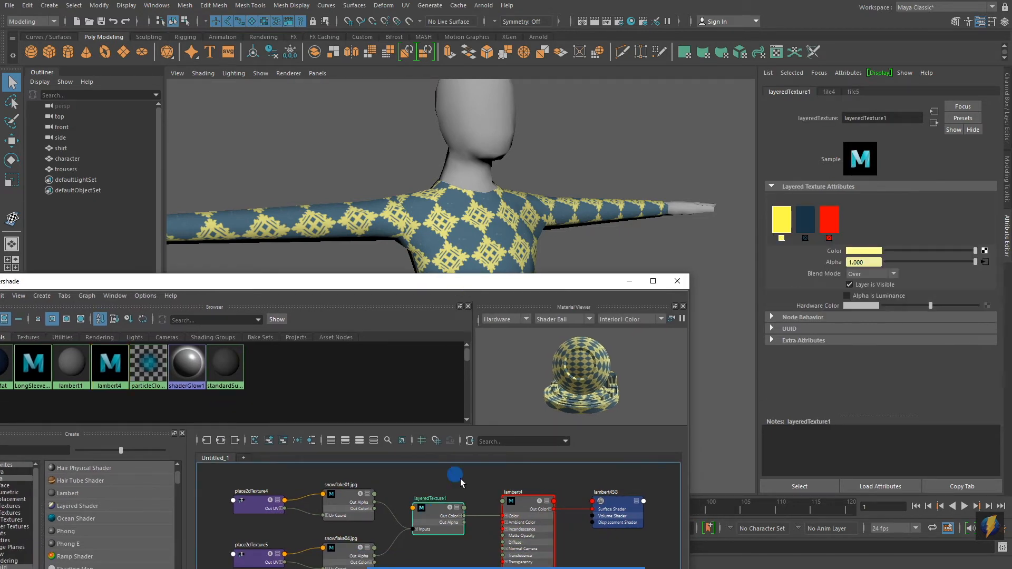
pyautogui.click(629, 282)
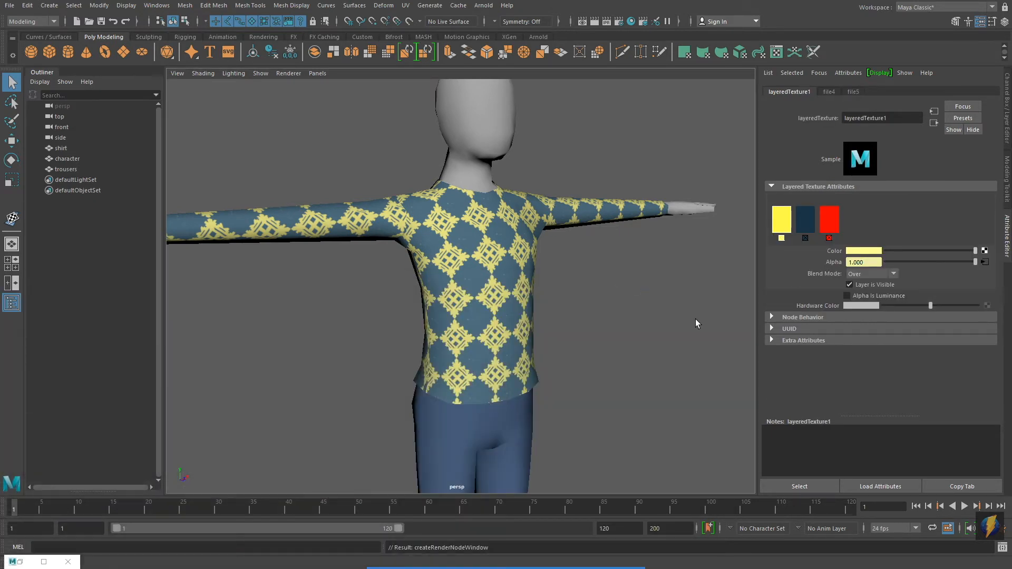
pyautogui.click(808, 219)
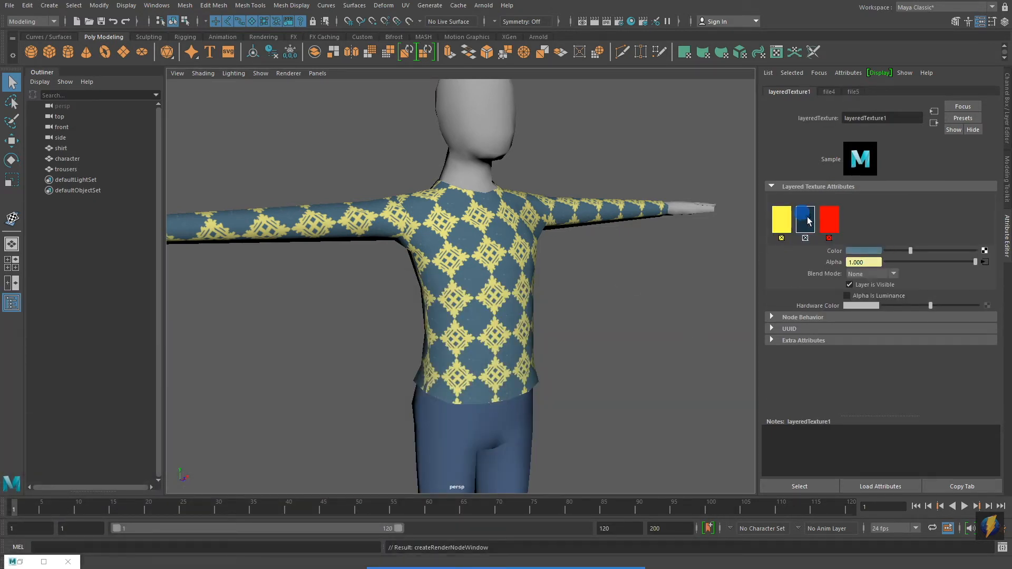
pyautogui.click(894, 274)
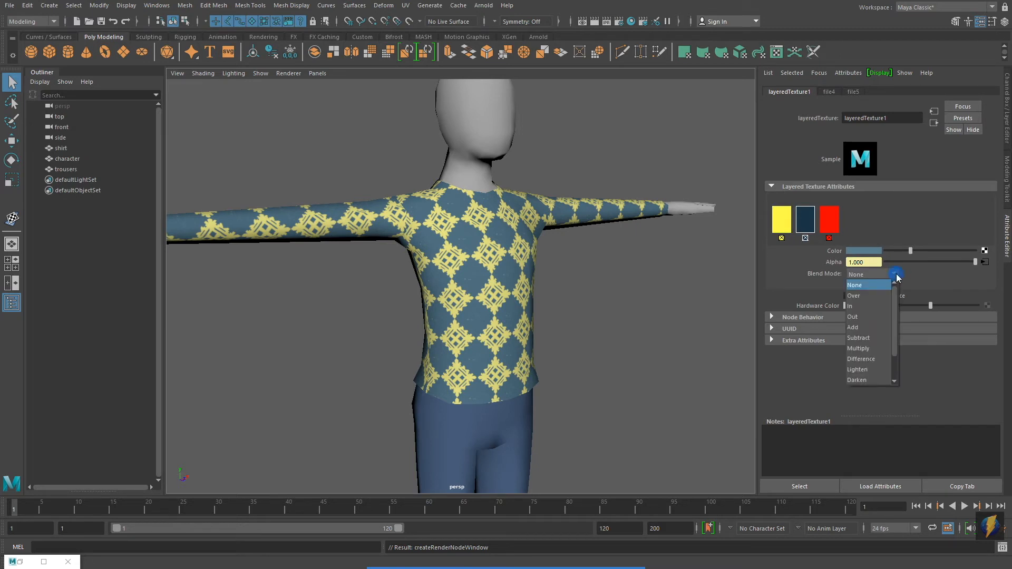
pyautogui.click(875, 296)
pyautogui.moveTo(641, 333)
pyautogui.keyDown('alt'); pyautogui.mouseDown()
pyautogui.moveTo(527, 332)
pyautogui.moveTo(614, 323)
pyautogui.moveTo(632, 337)
pyautogui.mouseUp(); pyautogui.keyUp('alt')
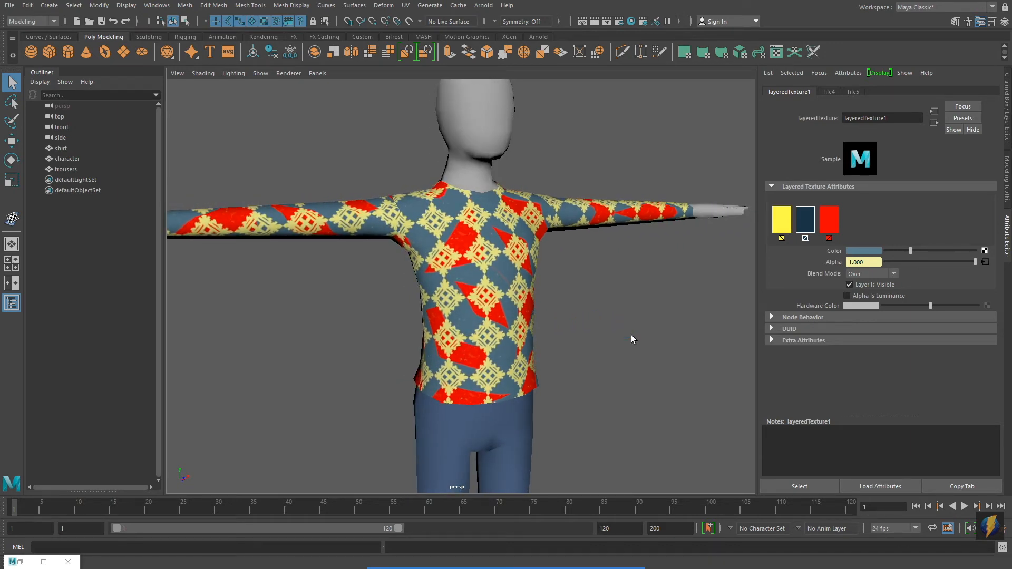
# Step: Set the Repeat UV of snowflake04.jpg's 2D placement node to 12 in both directions and check the shirt's pattern
pyautogui.click(632, 22)
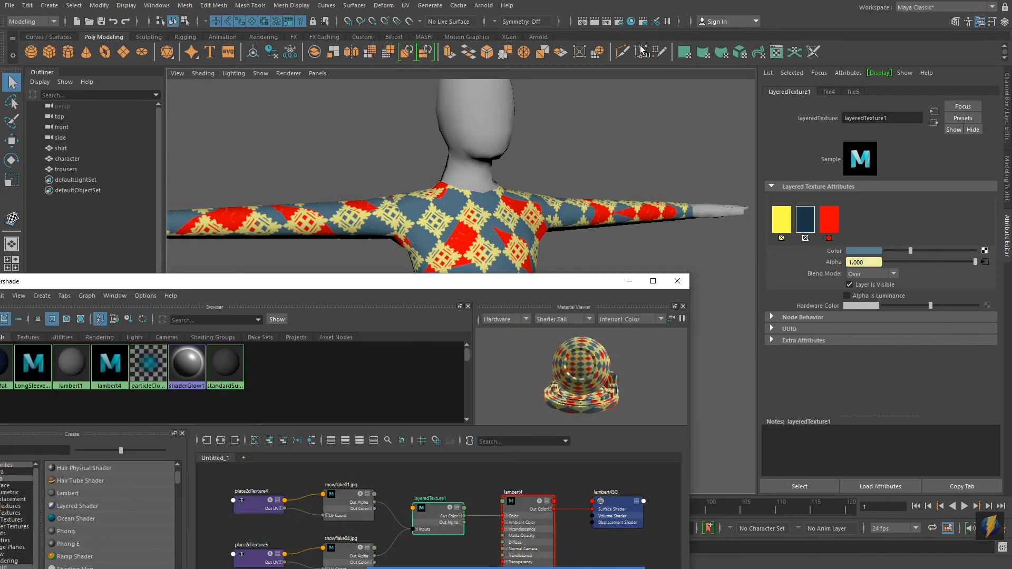
pyautogui.moveTo(500, 284); pyautogui.dragTo(589, 222)
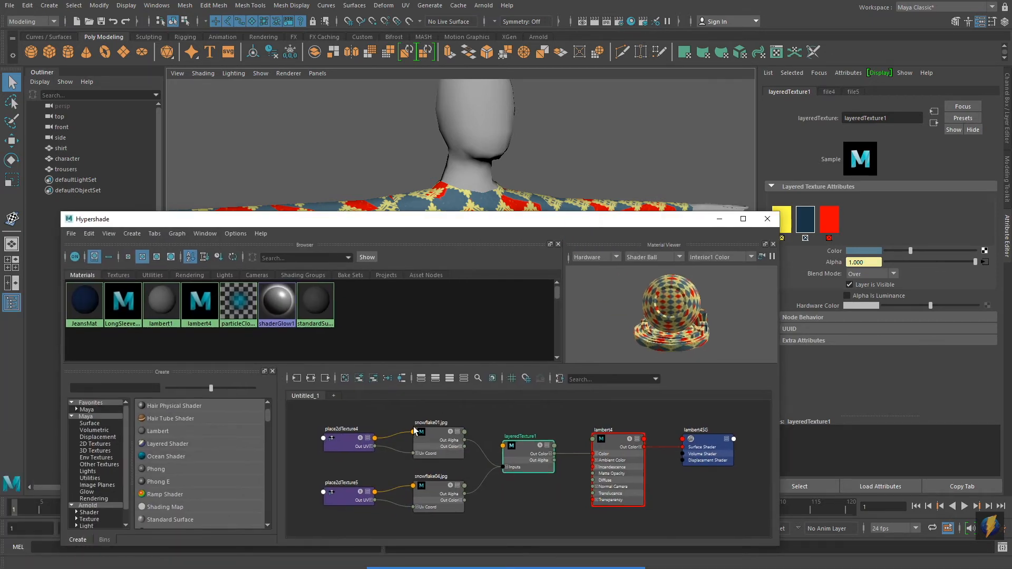
pyautogui.click(346, 437)
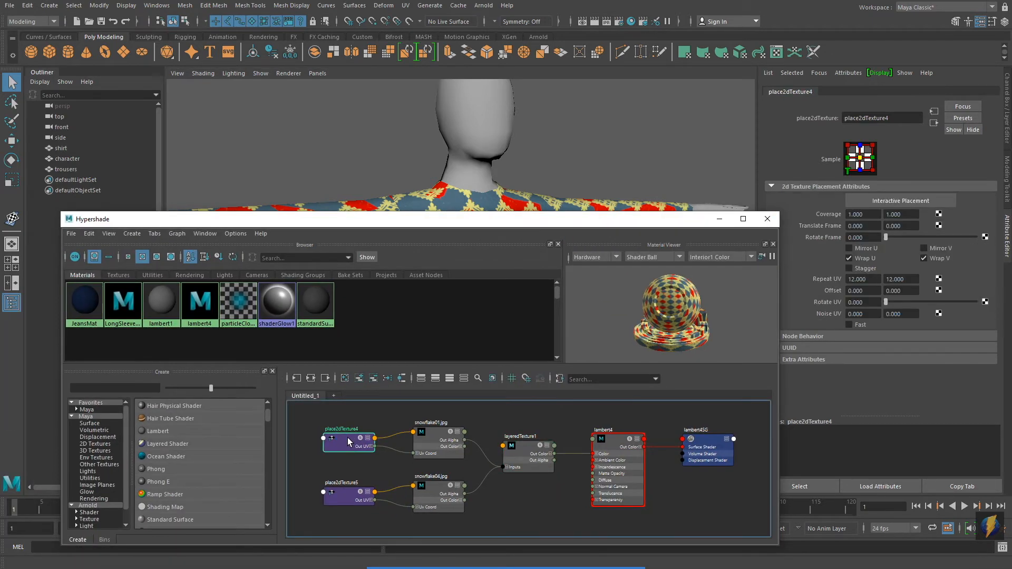
pyautogui.click(344, 495)
pyautogui.moveTo(529, 226); pyautogui.dragTo(469, 373)
pyautogui.click(863, 279)
pyautogui.doubleClick(861, 280)
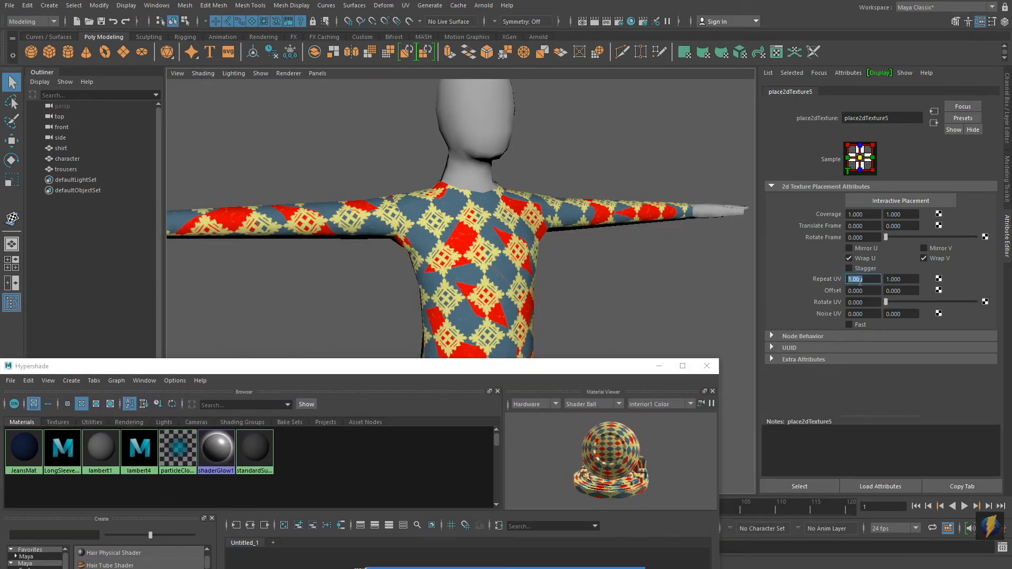
pyautogui.write('12')
pyautogui.doubleClick(901, 279)
pyautogui.write('1')
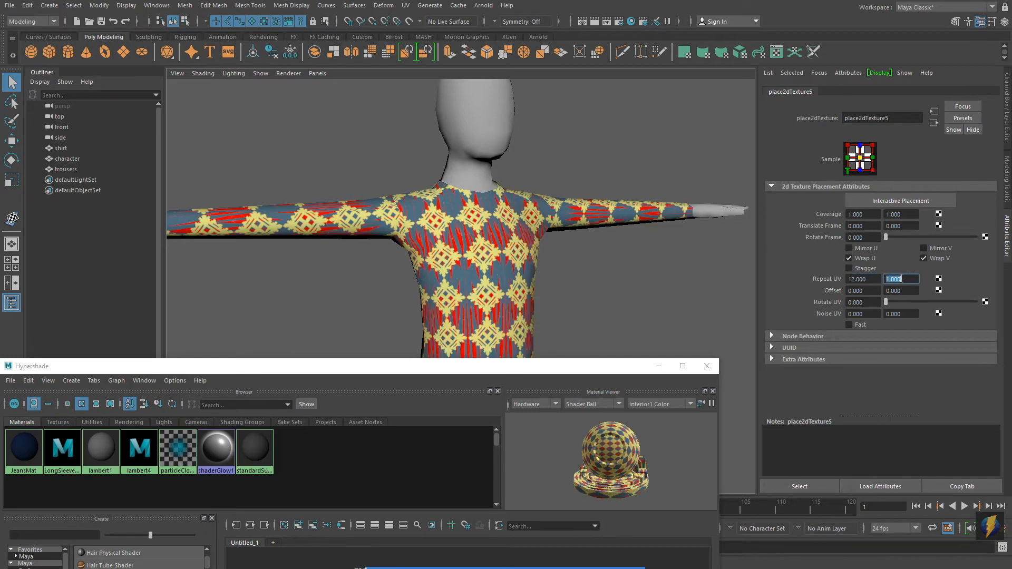
pyautogui.write('2')
pyautogui.press('Tab')
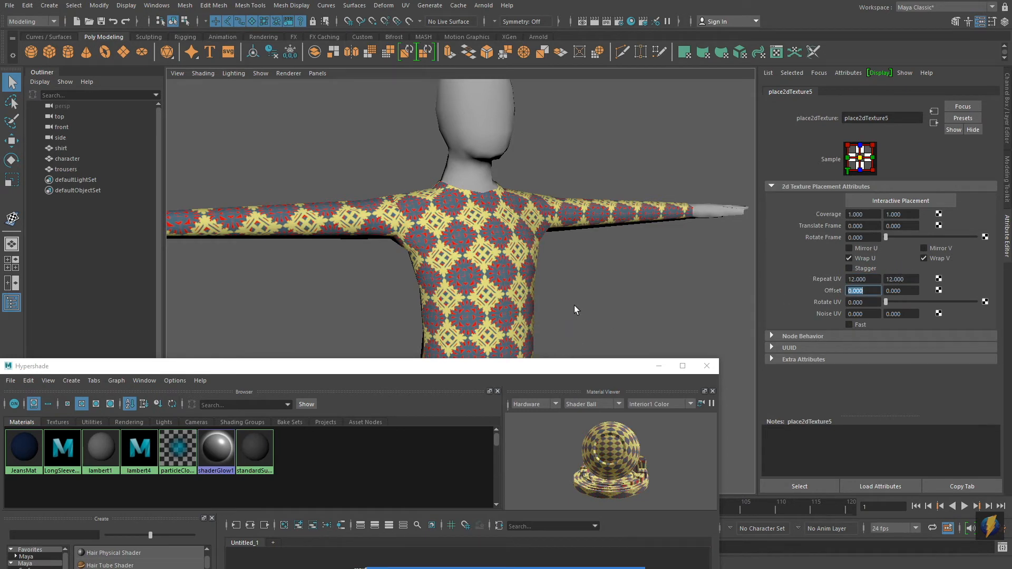
pyautogui.keyDown('alt'); pyautogui.moveTo(575, 289); pyautogui.dragTo(455, 248); pyautogui.keyUp('alt')
pyautogui.keyDown('alt'); pyautogui.moveTo(677, 246); pyautogui.dragTo(451, 232); pyautogui.keyUp('alt')
# Step: Change the layered texture's red third layer to teal with hue 180, saturation 1 and value 0.663, and inspect the shirt
pyautogui.moveTo(542, 368); pyautogui.dragTo(557, 243)
pyautogui.click(480, 476)
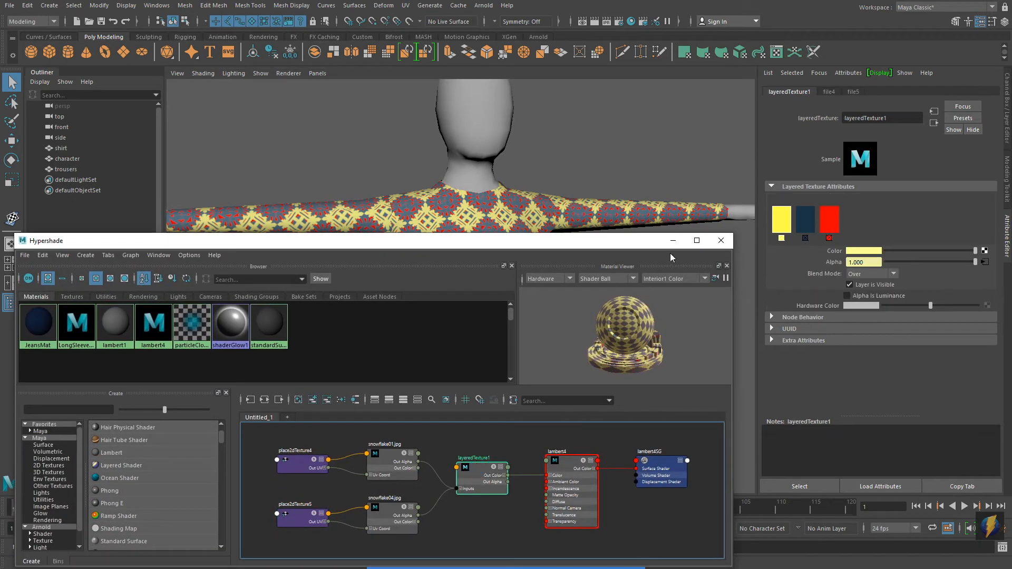
pyautogui.click(673, 240)
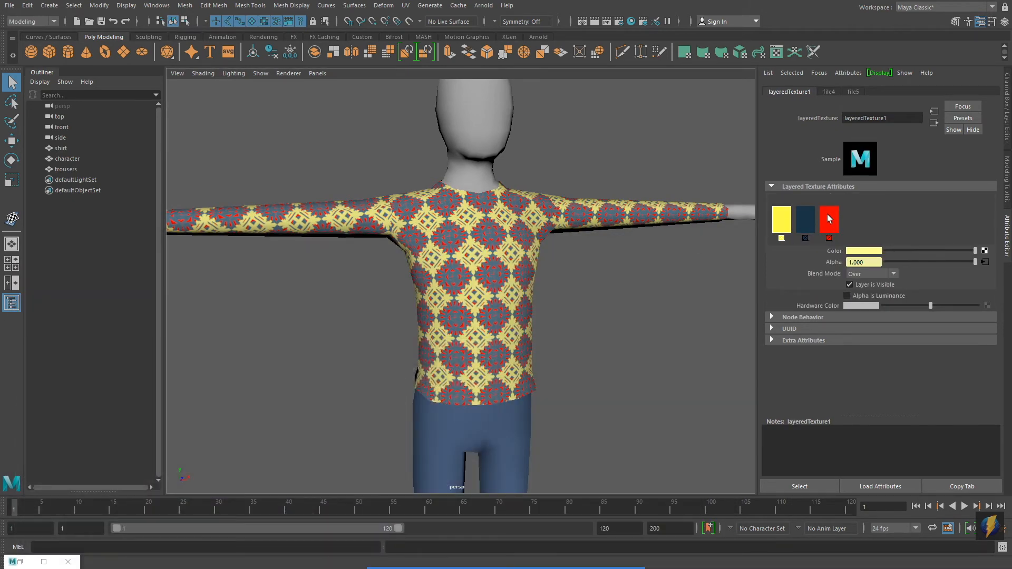
pyautogui.click(829, 218)
pyautogui.click(864, 251)
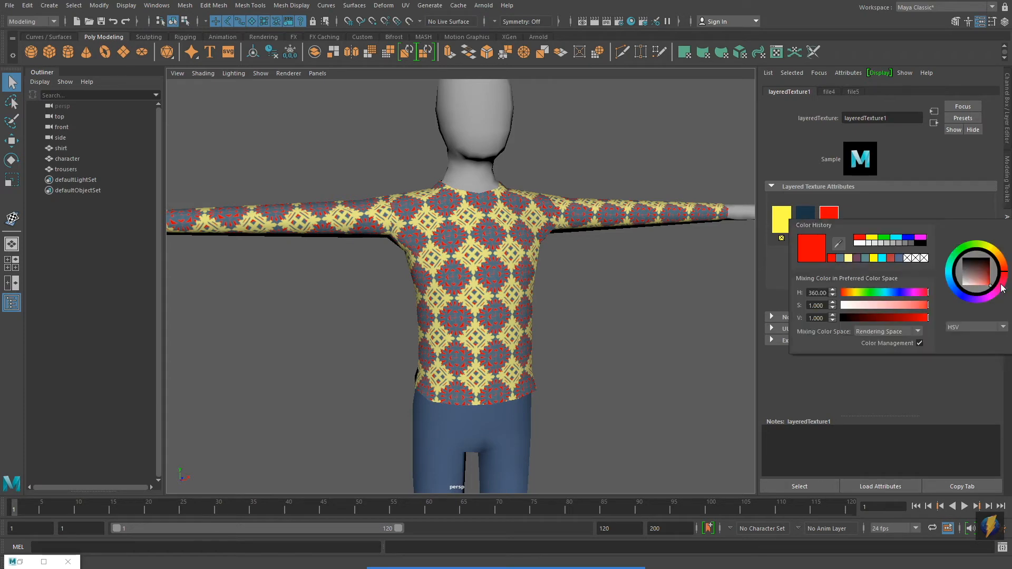
pyautogui.moveTo(1006, 273)
pyautogui.mouseDown()
pyautogui.moveTo(992, 246)
pyautogui.moveTo(954, 254)
pyautogui.moveTo(968, 293)
pyautogui.moveTo(978, 292)
pyautogui.moveTo(957, 271)
pyautogui.moveTo(992, 286)
pyautogui.mouseUp()
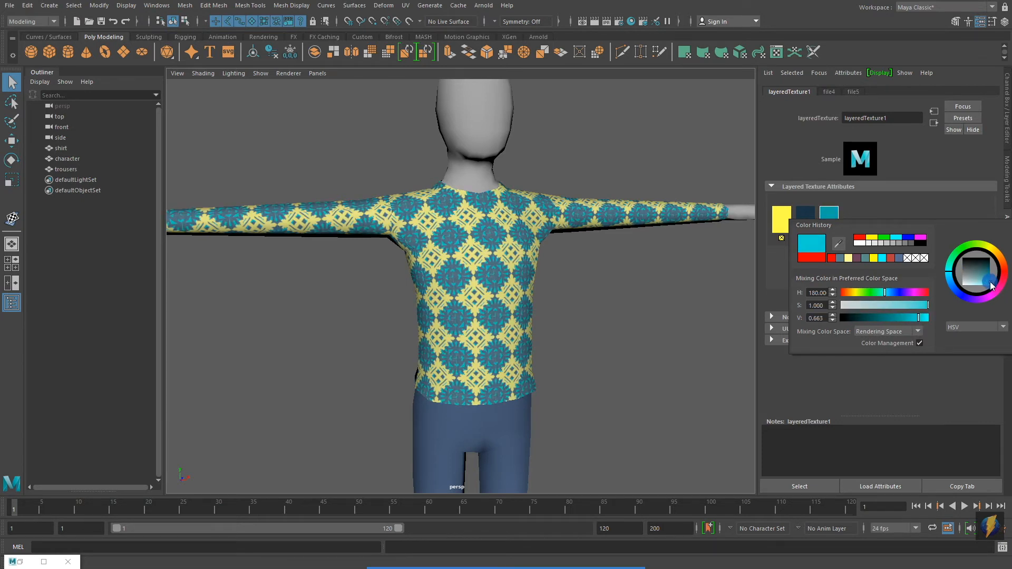
pyautogui.scroll(5, 598, 286)
pyautogui.moveTo(632, 308)
pyautogui.keyDown('alt'); pyautogui.mouseDown()
pyautogui.moveTo(552, 299)
pyautogui.moveTo(600, 291)
pyautogui.moveTo(618, 300)
pyautogui.moveTo(632, 289)
pyautogui.mouseUp(); pyautogui.keyUp('alt')
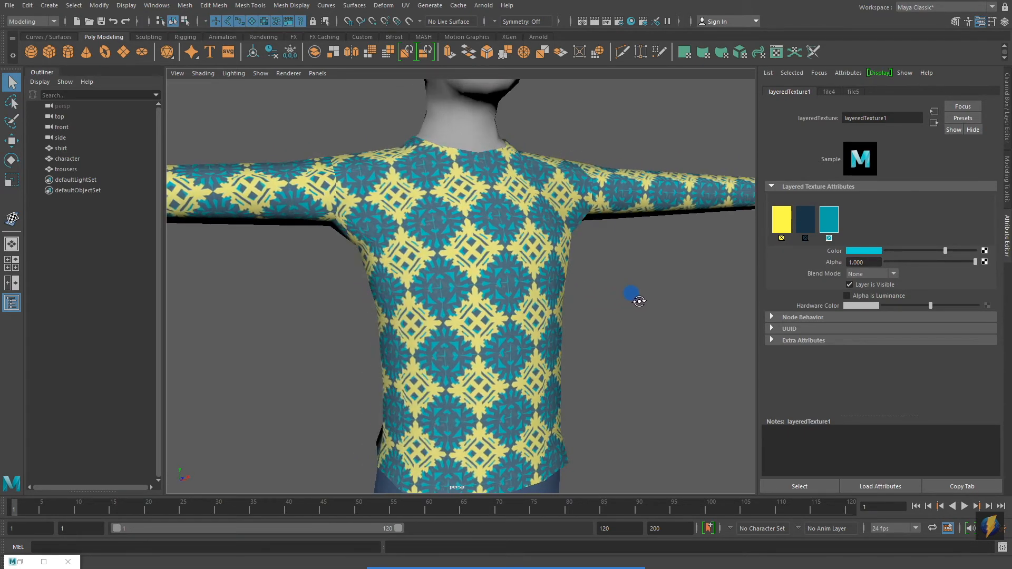
pyautogui.keyDown('alt'); pyautogui.moveTo(637, 295); pyautogui.dragTo(569, 302, button='right'); pyautogui.keyUp('alt')
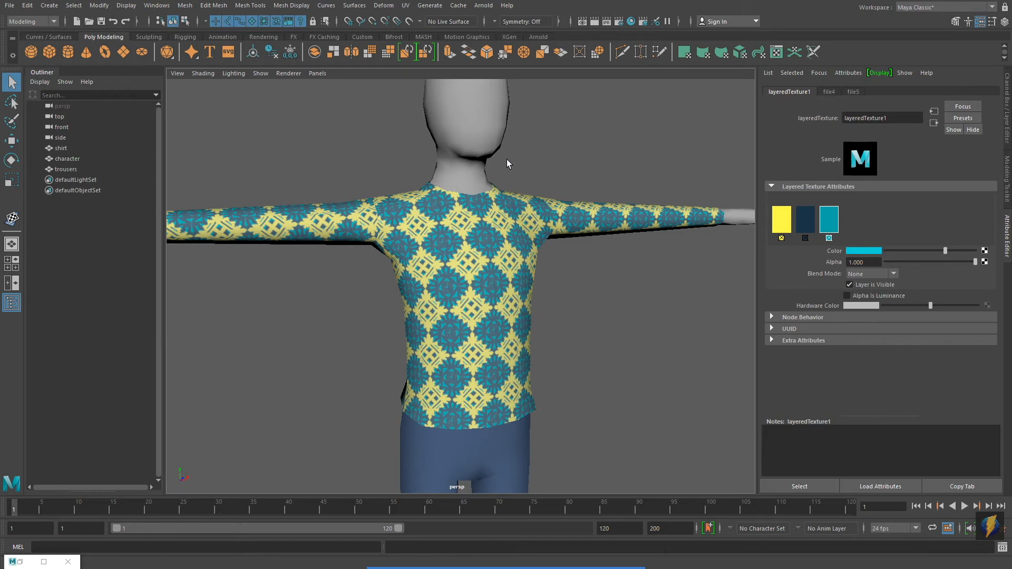
# Step: Try a Repeat UV of 24 in both directions on snowflake01.jpg's 2D placement node in lambert4's network
pyautogui.click(631, 21)
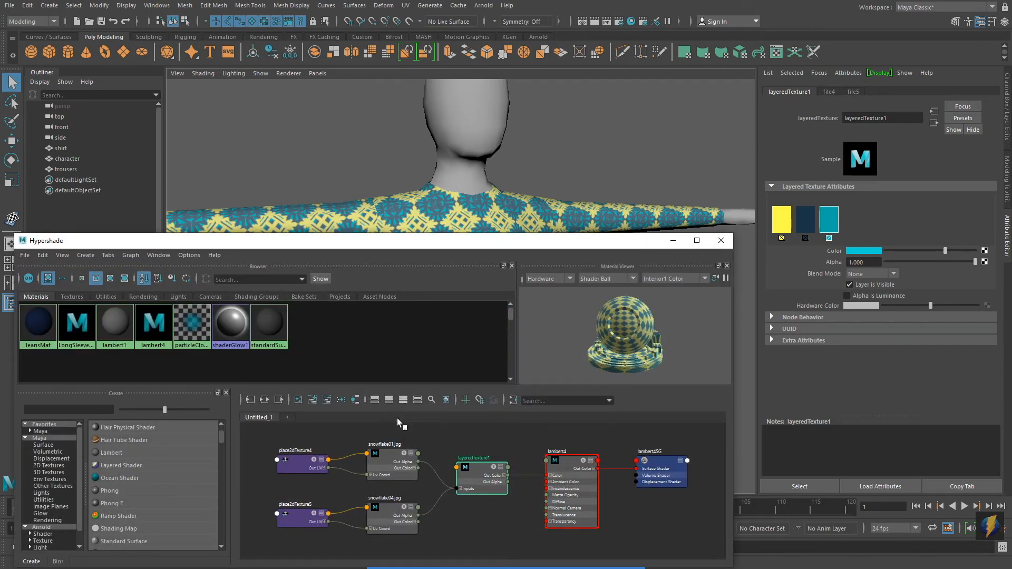
pyautogui.click(390, 508)
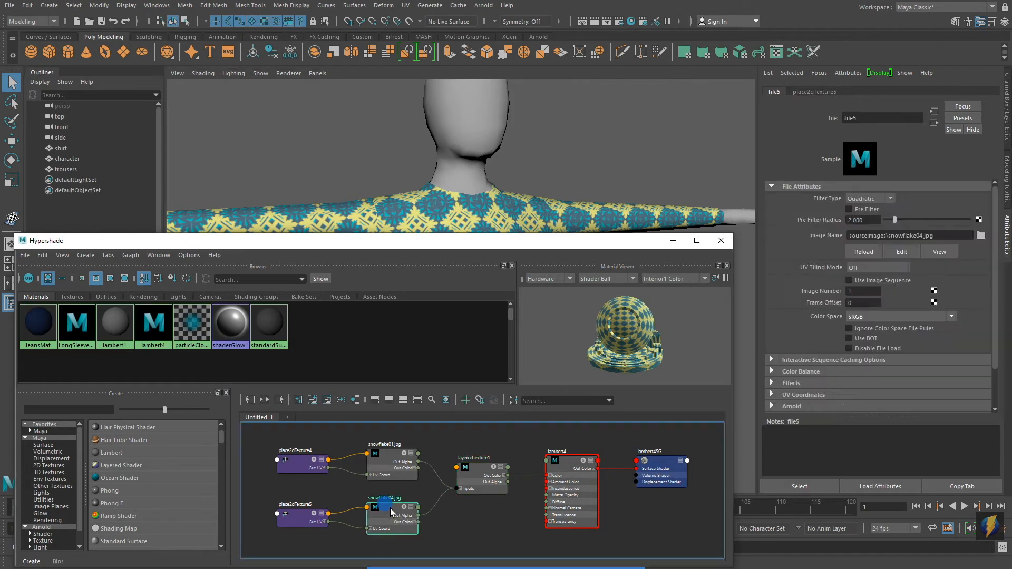
pyautogui.click(299, 463)
pyautogui.moveTo(493, 241); pyautogui.dragTo(448, 423)
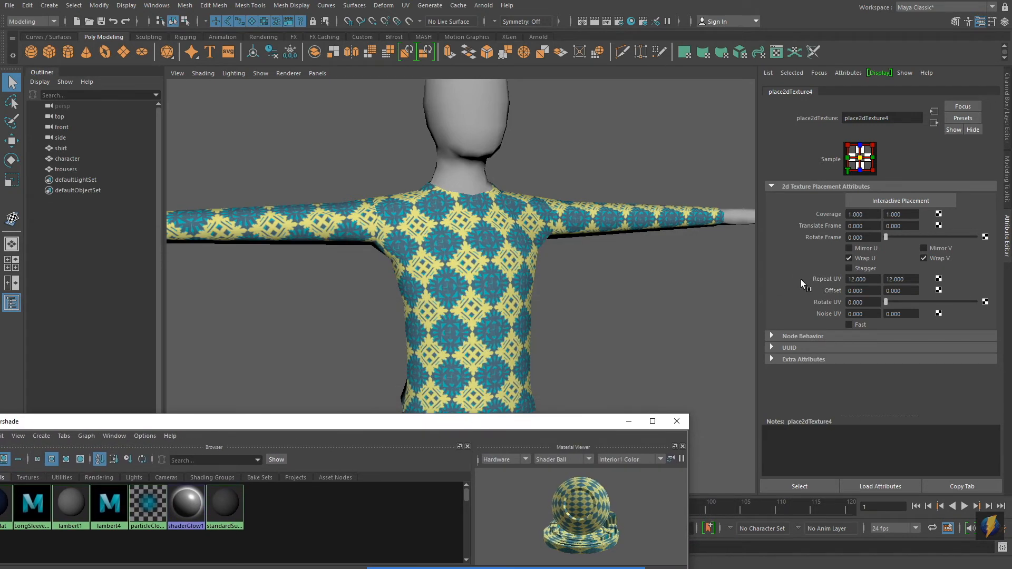
pyautogui.doubleClick(868, 279)
pyautogui.write('24')
pyautogui.press('Tab')
pyautogui.write('24')
pyautogui.press('Tab')
# Step: Try a Repeat UV of 6 in both directions on snowflake01.jpg's 2D placement node and return both values to 12
pyautogui.doubleClick(869, 280)
pyautogui.write('6')
pyautogui.press('Tab')
pyautogui.write('6')
pyautogui.press('Tab')
pyautogui.doubleClick(868, 279)
pyautogui.write('12')
pyautogui.press('Tab')
pyautogui.write('12')
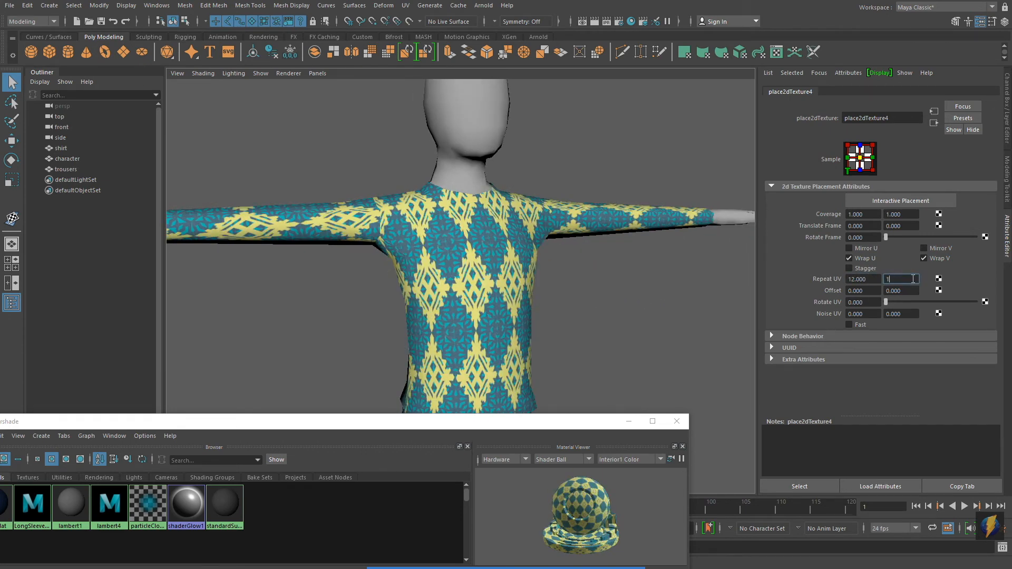
pyautogui.press('Tab')
# Step: Try a Rotate Frame of 45 on snowflake01.jpg's 2D placement node, inspect the shirt, and reset the rotation to 0
pyautogui.moveTo(886, 237); pyautogui.dragTo(897, 241)
pyautogui.doubleClick(862, 237)
pyautogui.write('45')
pyautogui.press('Tab')
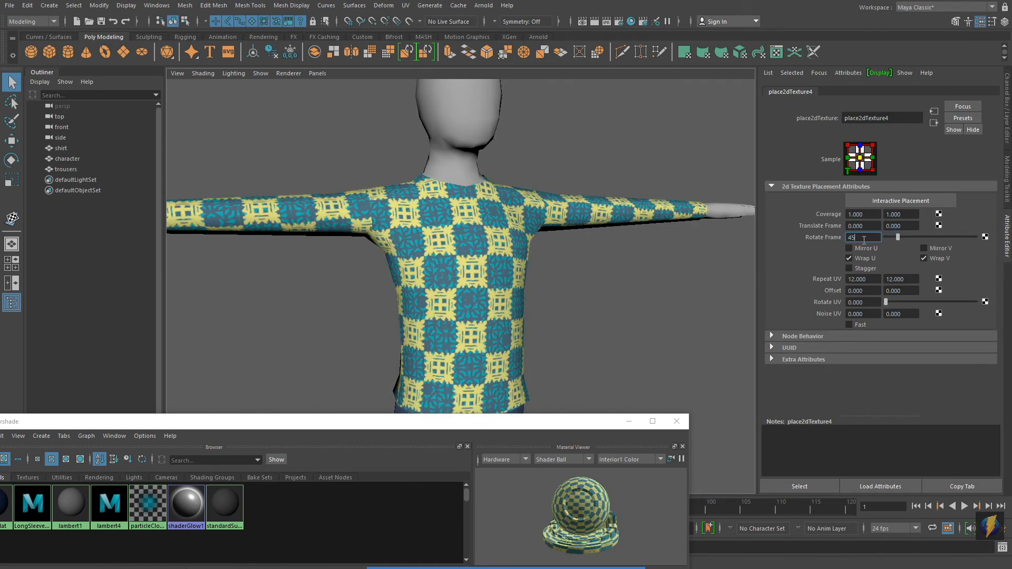
pyautogui.keyDown('alt'); pyautogui.moveTo(700, 243); pyautogui.dragTo(725, 246); pyautogui.keyUp('alt')
pyautogui.doubleClick(868, 238)
pyautogui.write('0')
pyautogui.press('Return')
pyautogui.keyDown('alt'); pyautogui.moveTo(637, 269); pyautogui.dragTo(641, 253); pyautogui.keyUp('alt')
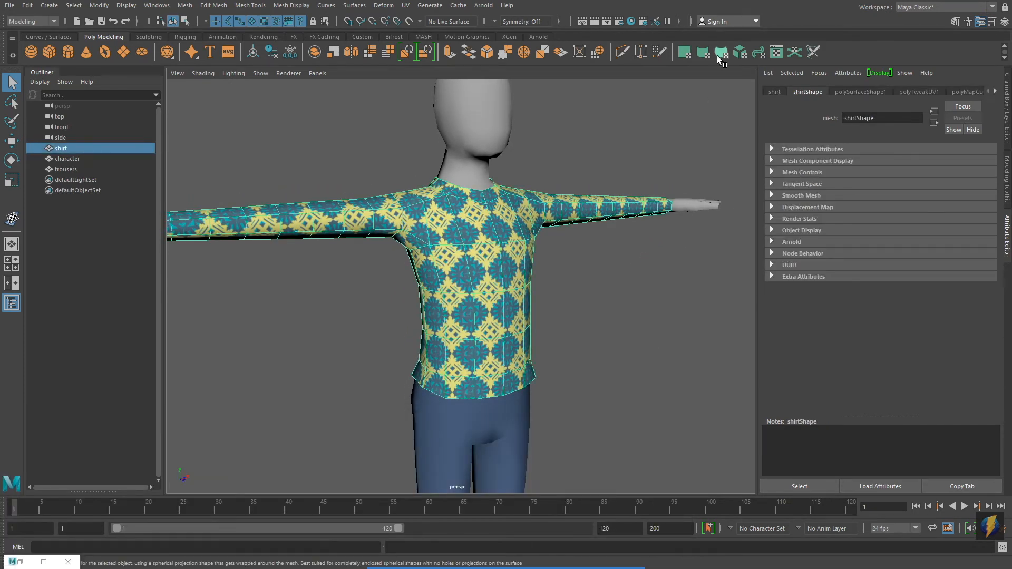
# Step: Graph lambert4's network and select layeredTexture1 to show its layer settings
pyautogui.click(630, 22)
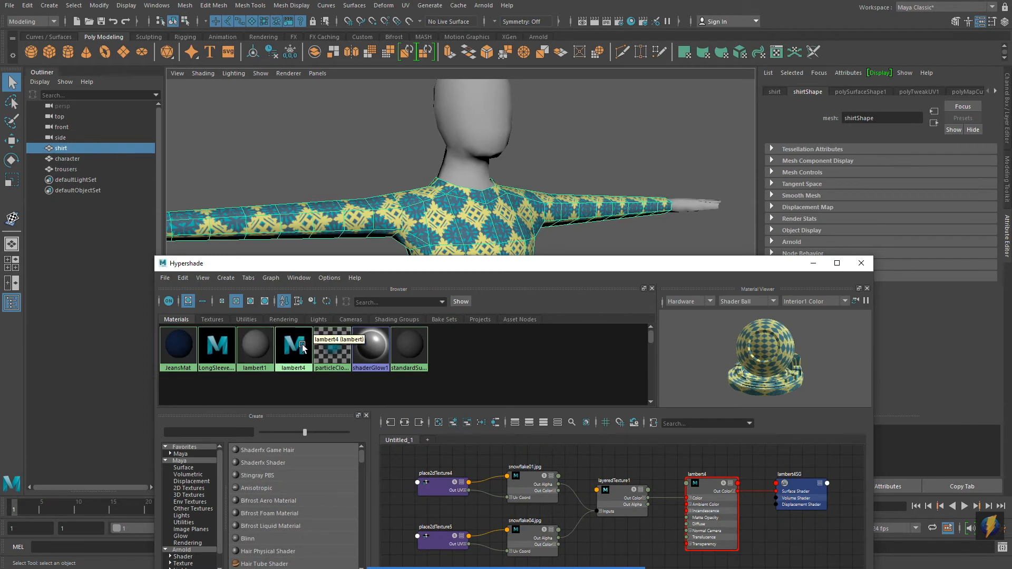
pyautogui.click(308, 347)
pyautogui.click(406, 423)
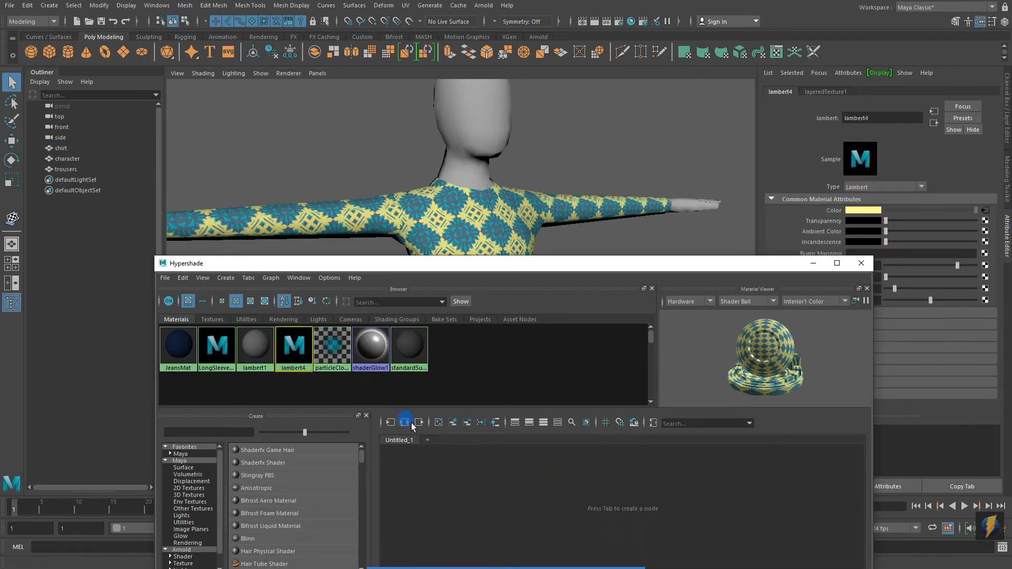
pyautogui.click(614, 500)
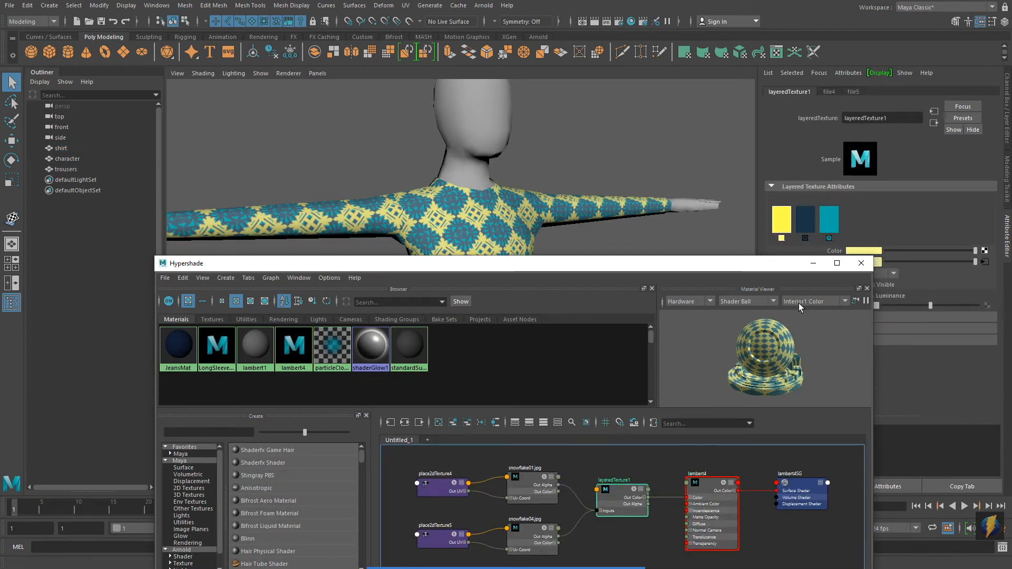
pyautogui.click(813, 263)
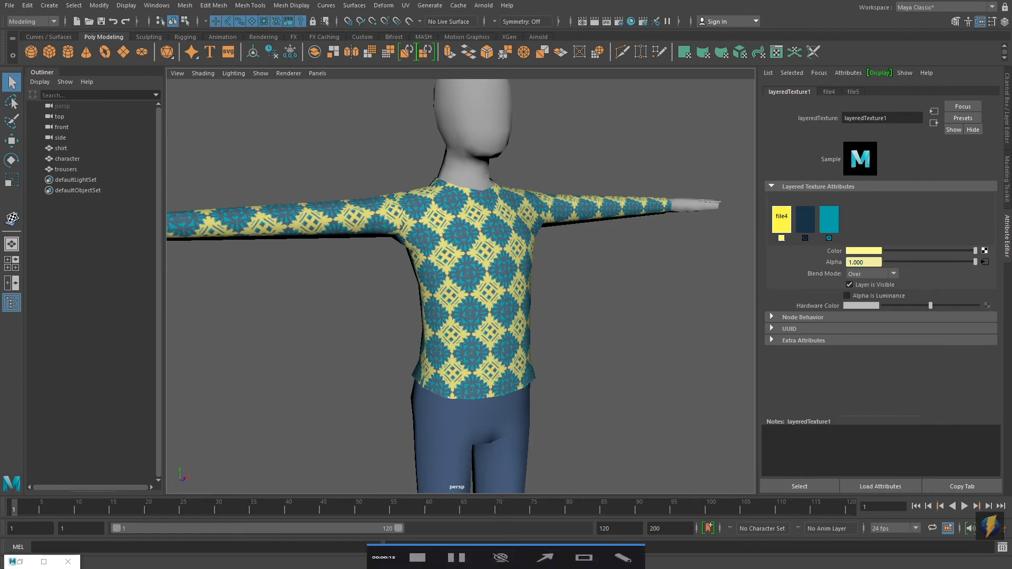
pyautogui.moveTo(635, 245); pyautogui.dragTo(806, 274)
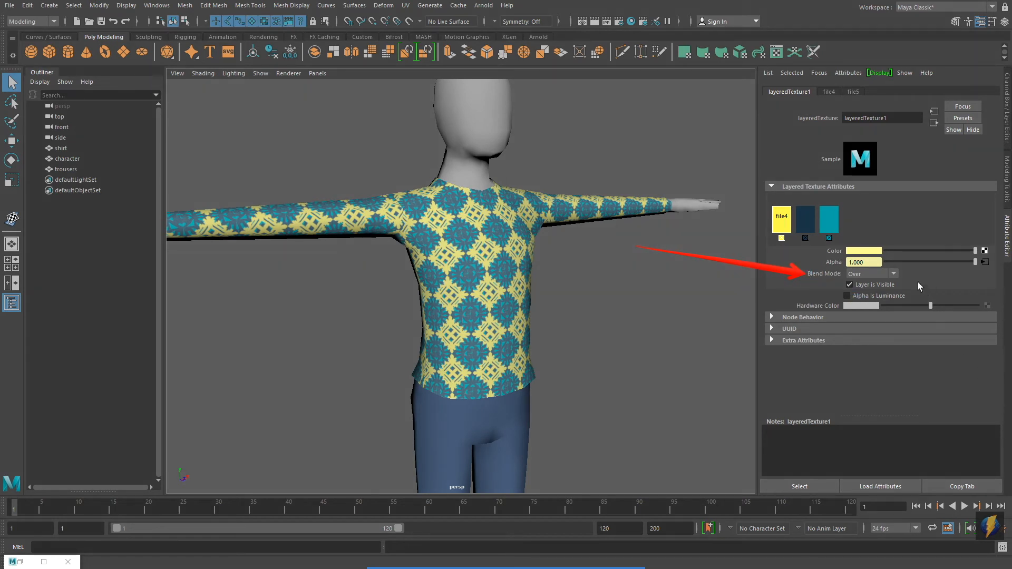
# Step: Try the In, Out and Add blend modes on the layered texture's yellow layer
pyautogui.click(894, 274)
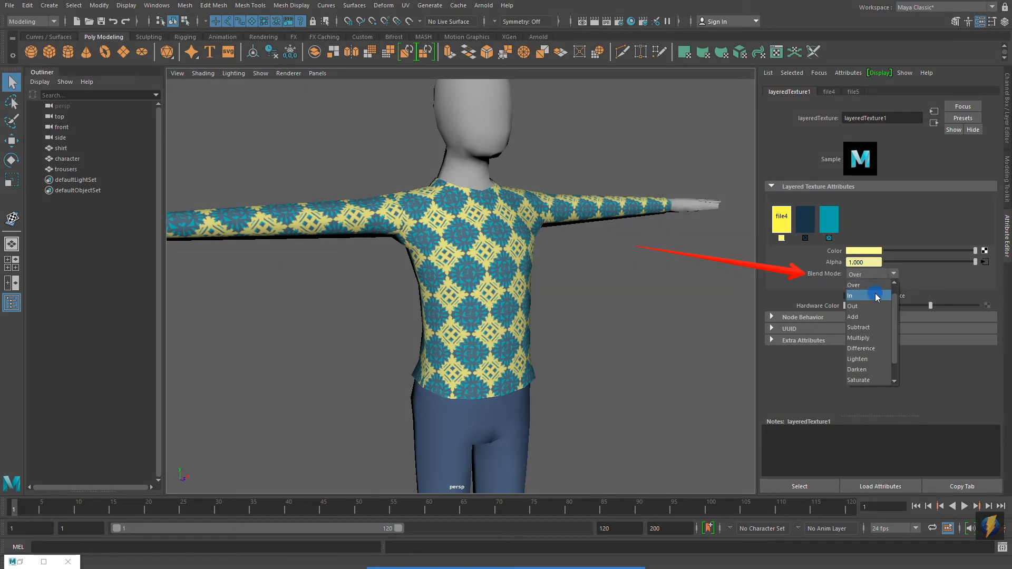
pyautogui.click(875, 294)
pyautogui.click(894, 274)
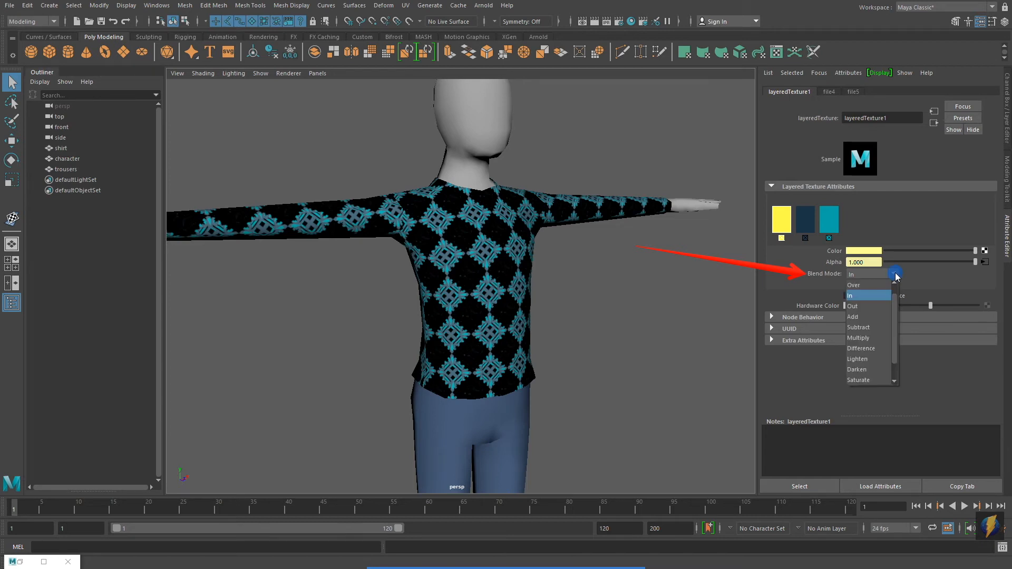
pyautogui.click(875, 305)
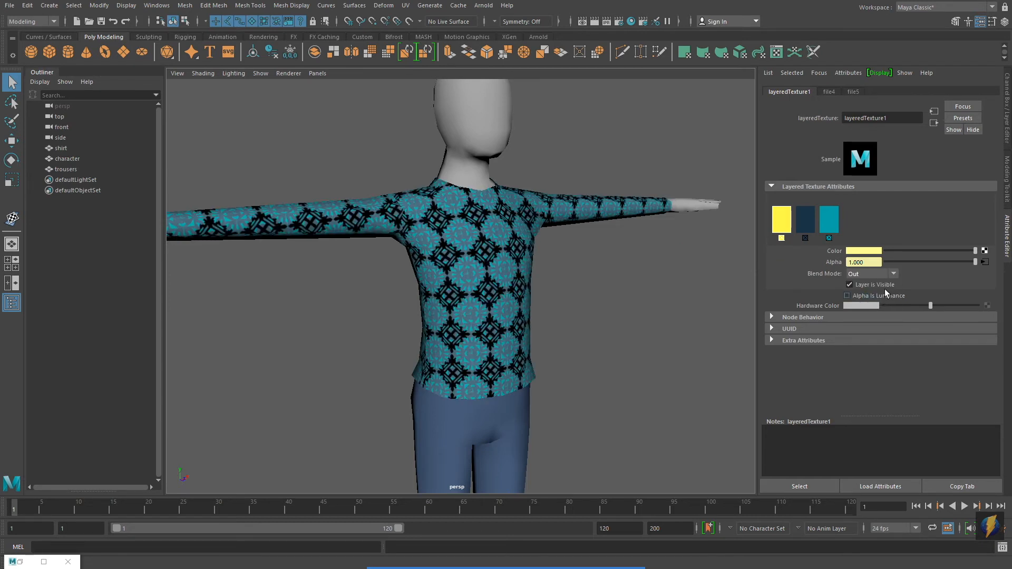
pyautogui.click(893, 273)
pyautogui.click(864, 317)
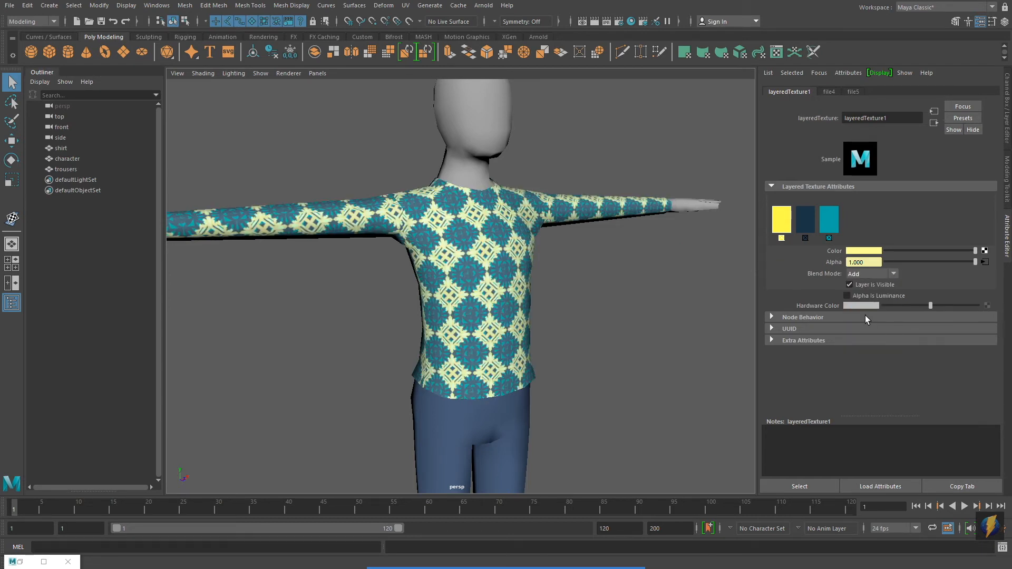
# Step: Try the Subtract, Multiply and Difference blend modes on the yellow layer
pyautogui.click(893, 275)
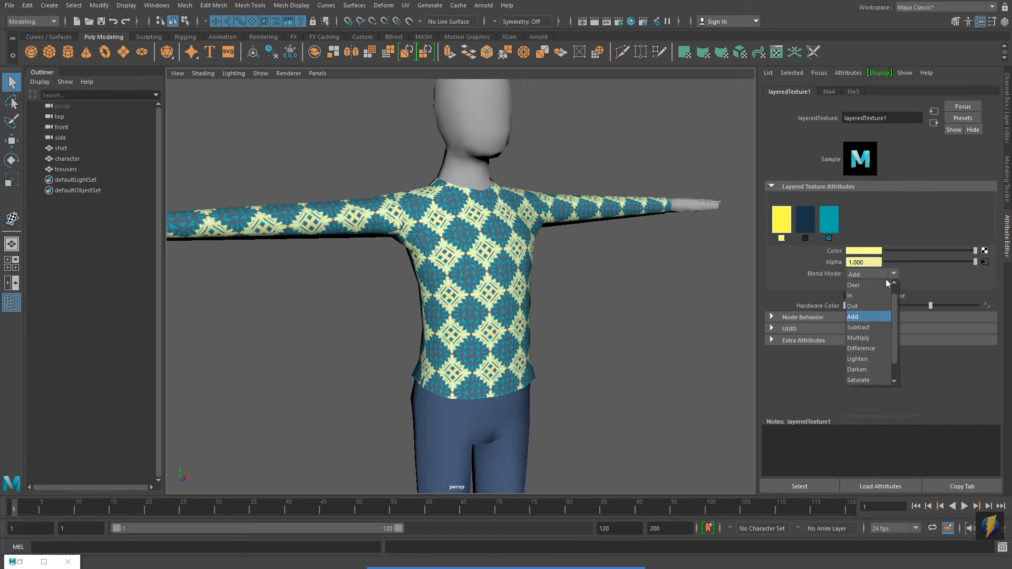
pyautogui.click(867, 327)
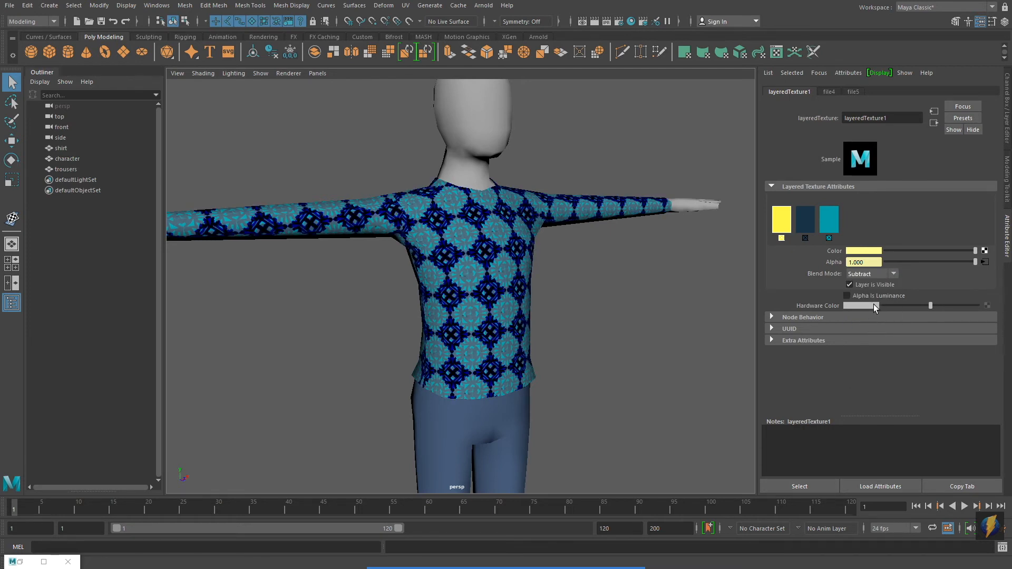
pyautogui.click(893, 274)
pyautogui.click(864, 336)
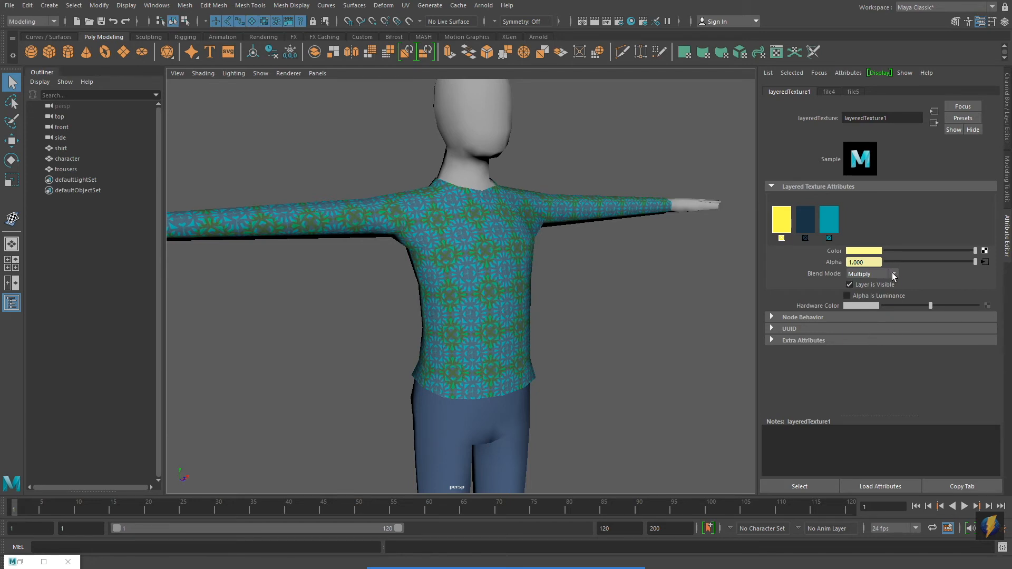
pyautogui.click(893, 274)
pyautogui.click(866, 348)
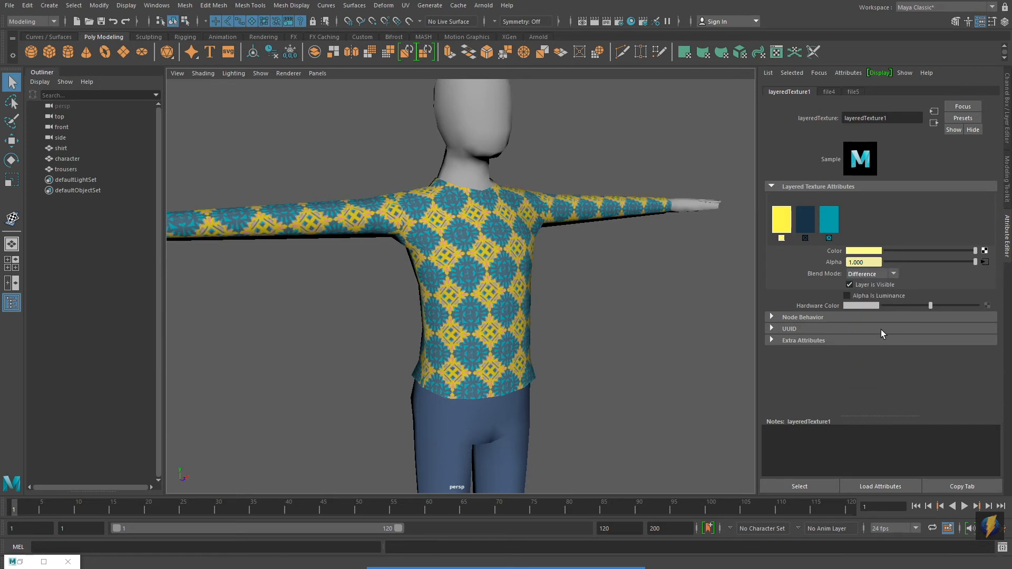
# Step: Try the Lighten, Darken, Saturate and Desaturate blend modes on the yellow layer
pyautogui.click(896, 274)
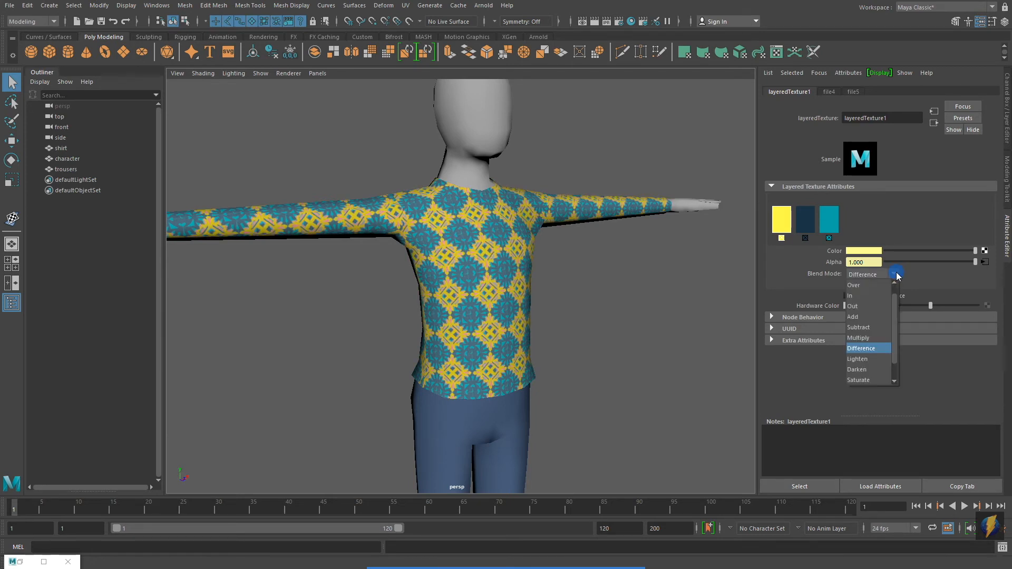
pyautogui.click(867, 360)
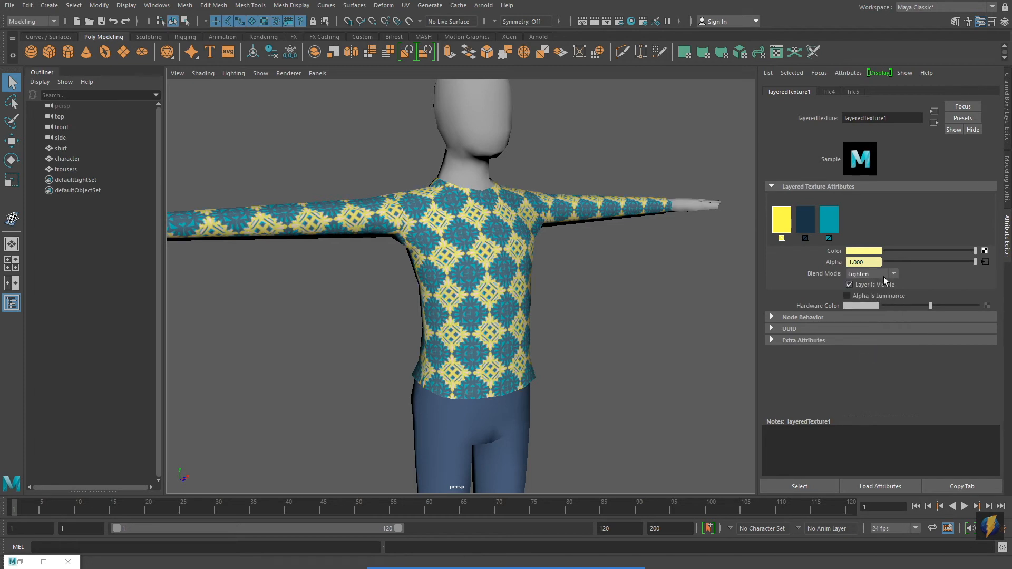
pyautogui.click(894, 274)
pyautogui.click(865, 369)
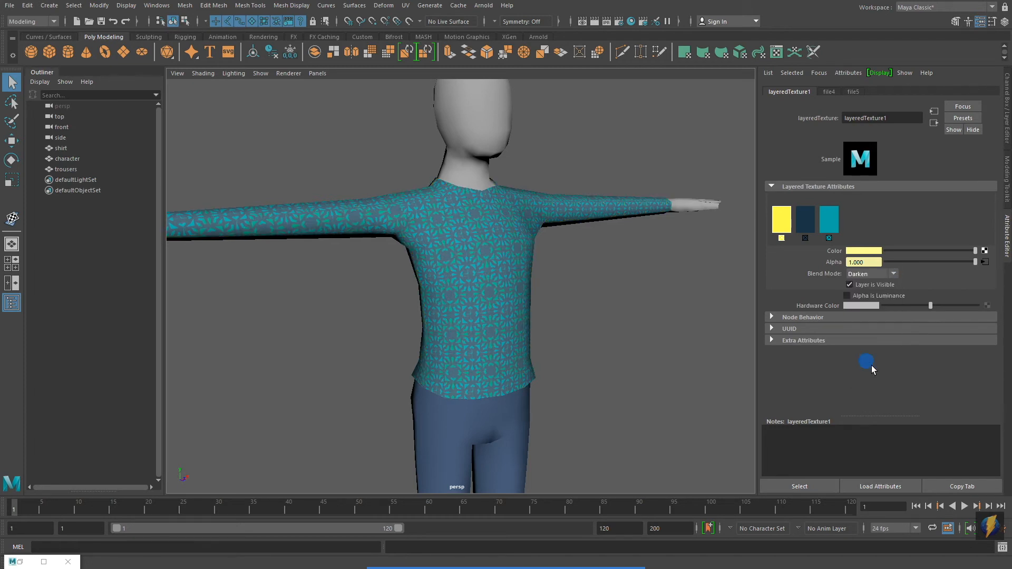
pyautogui.click(894, 274)
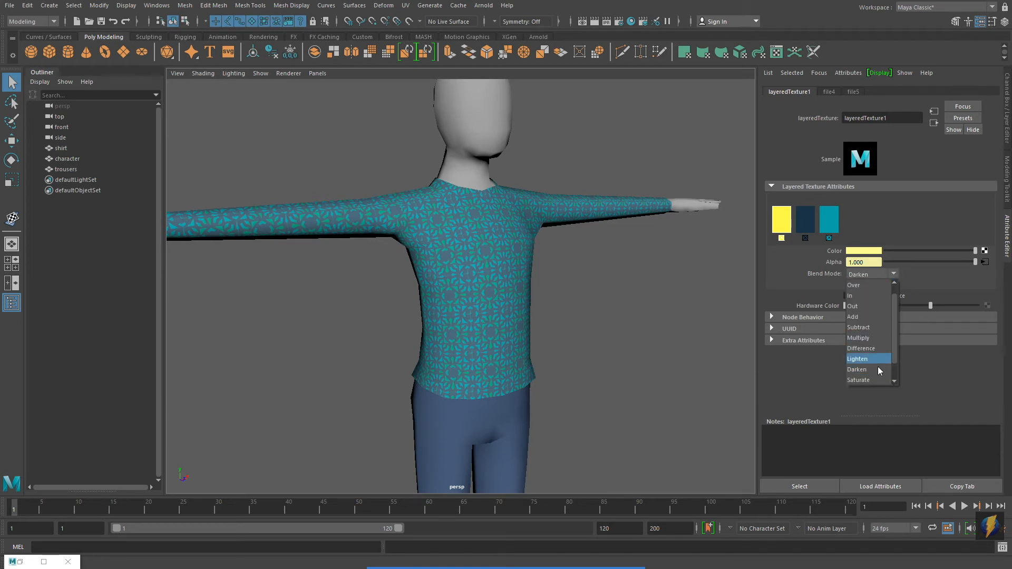
pyautogui.click(864, 380)
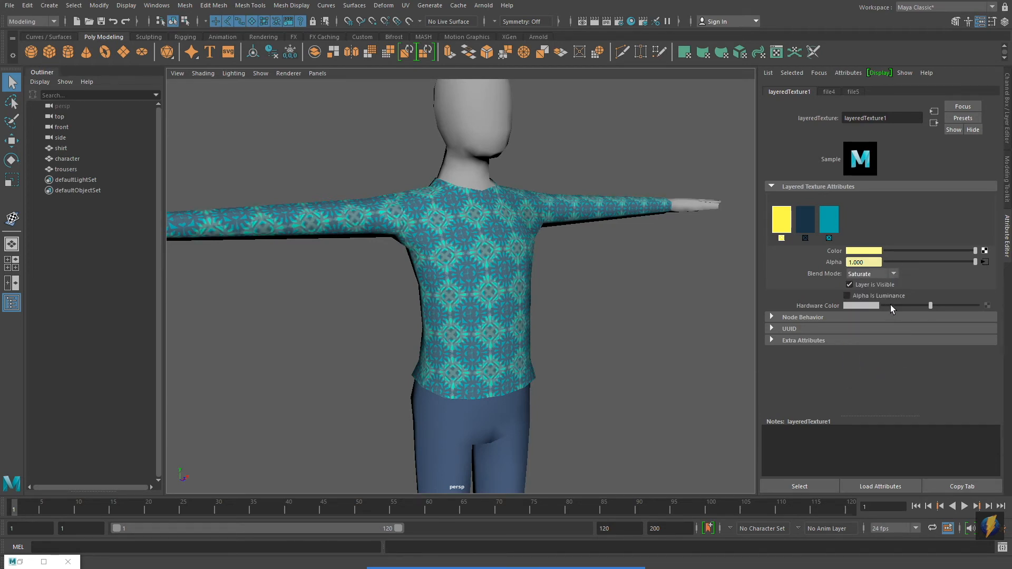
pyautogui.click(893, 274)
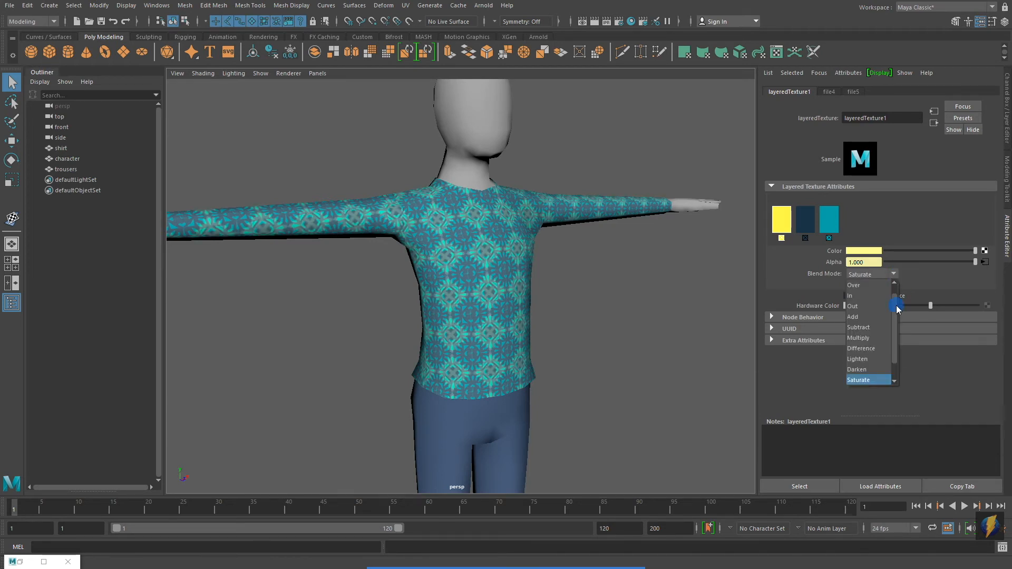
pyautogui.scroll(-2, 896, 305)
pyautogui.click(872, 364)
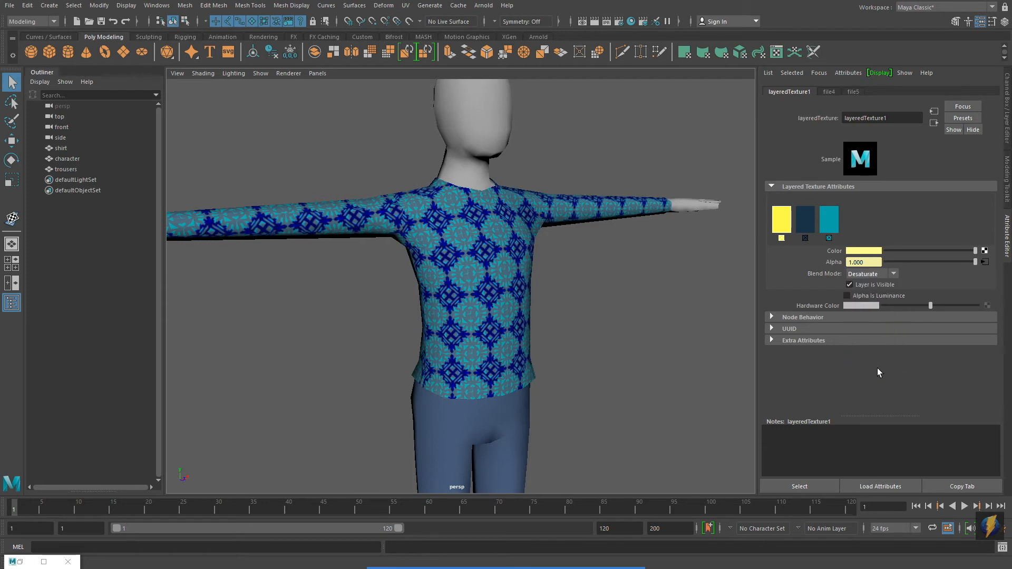
# Step: Set the yellow layer's Blend Mode to Illuminate and inspect the shirt from several sides
pyautogui.click(893, 274)
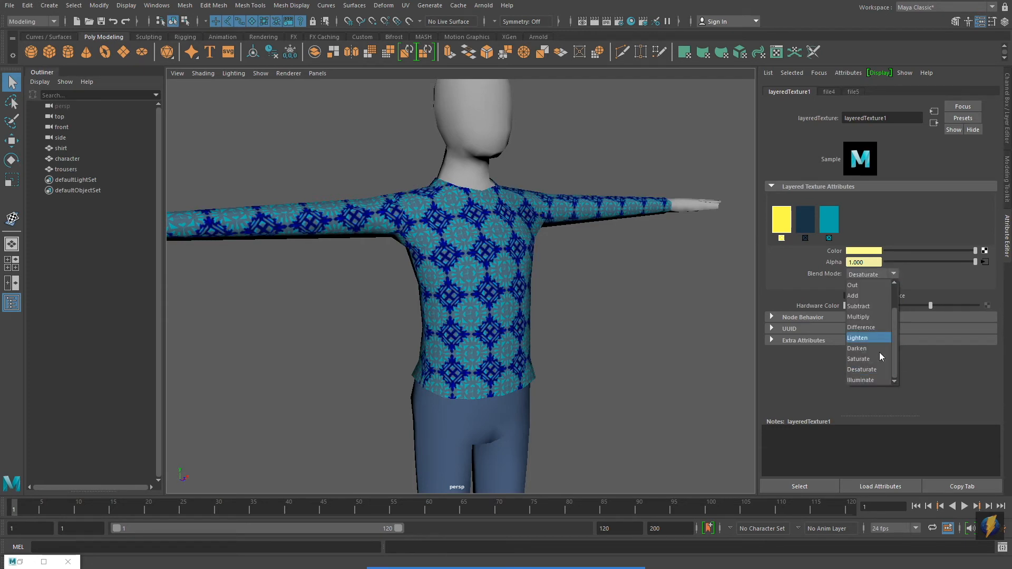
pyautogui.click(868, 380)
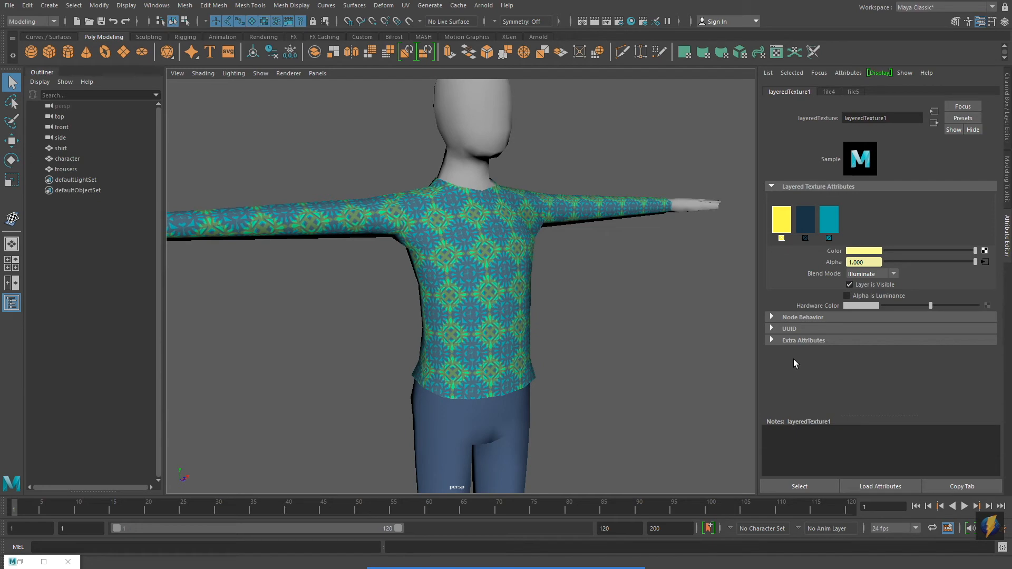
pyautogui.keyDown('alt'); pyautogui.moveTo(596, 361); pyautogui.dragTo(423, 357); pyautogui.keyUp('alt')
pyautogui.keyDown('alt'); pyautogui.moveTo(636, 349); pyautogui.dragTo(606, 255, button='right'); pyautogui.keyUp('alt')
pyautogui.keyDown('alt'); pyautogui.moveTo(605, 255); pyautogui.dragTo(533, 357); pyautogui.keyUp('alt')
pyautogui.keyDown('alt'); pyautogui.moveTo(533, 357); pyautogui.dragTo(414, 342, button='right'); pyautogui.keyUp('alt')
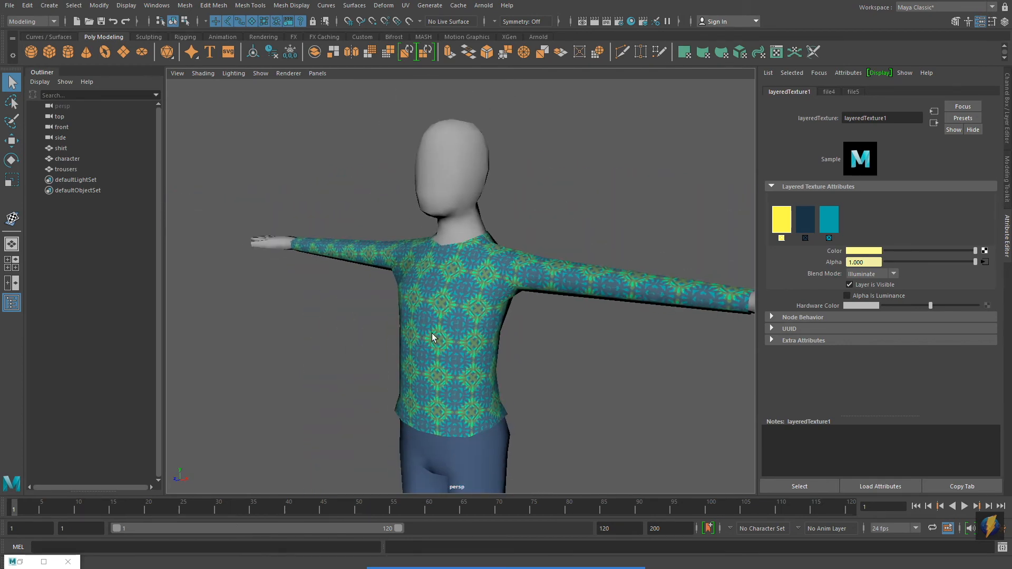
pyautogui.click(576, 346)
pyautogui.keyDown('alt'); pyautogui.moveTo(485, 363); pyautogui.dragTo(559, 352); pyautogui.keyUp('alt')
# Step: Select layeredTexture1 in lambert4's network, delete its teal third layer, and inspect the shirt's pattern
pyautogui.click(631, 22)
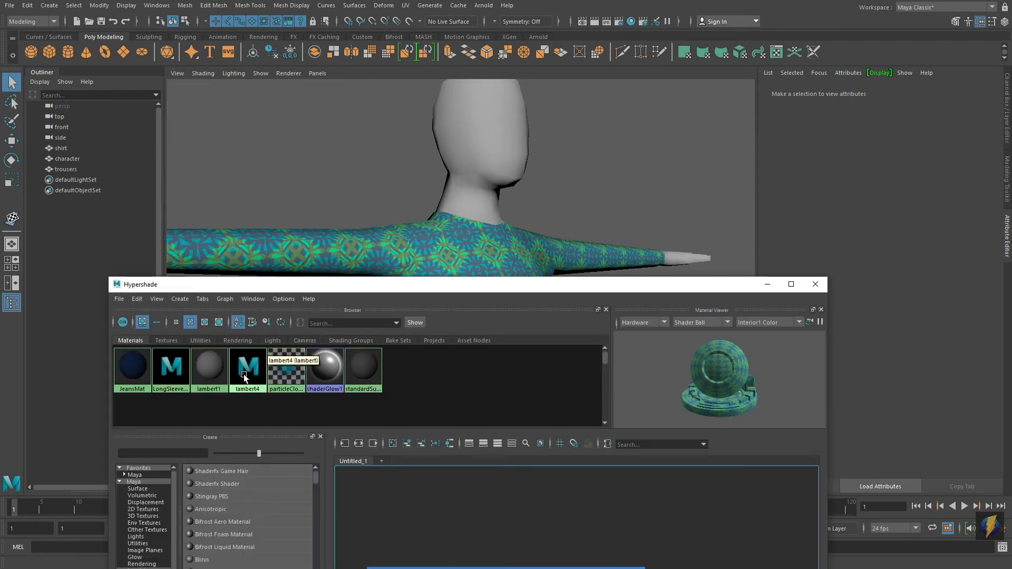
pyautogui.click(243, 374)
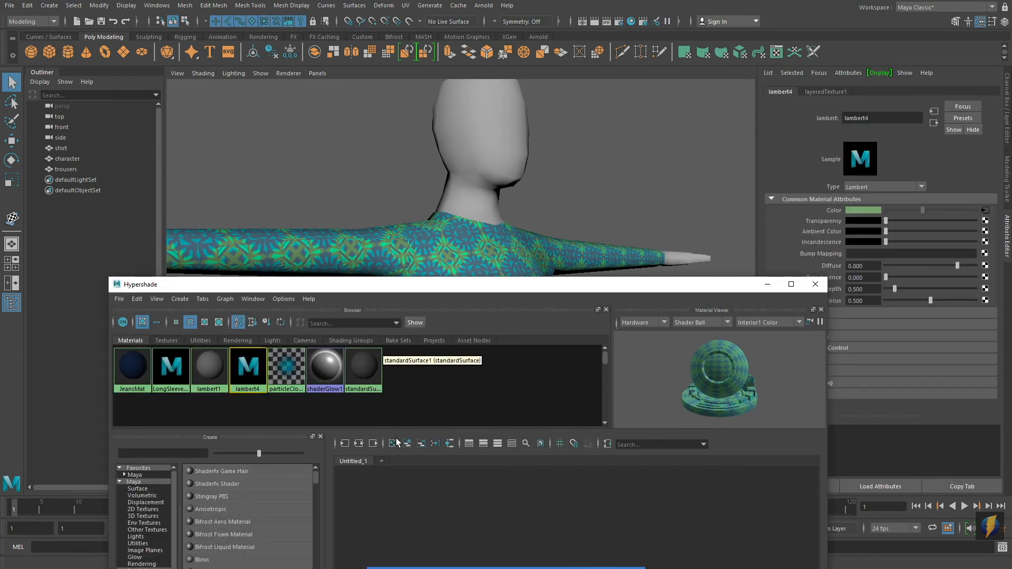
pyautogui.click(359, 443)
pyautogui.click(580, 520)
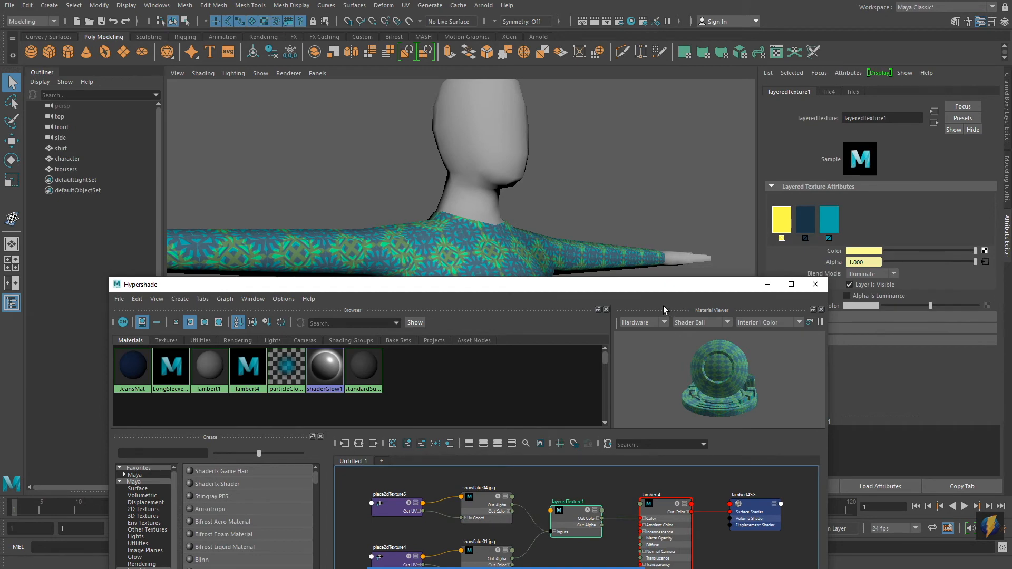
pyautogui.moveTo(649, 288); pyautogui.dragTo(623, 483)
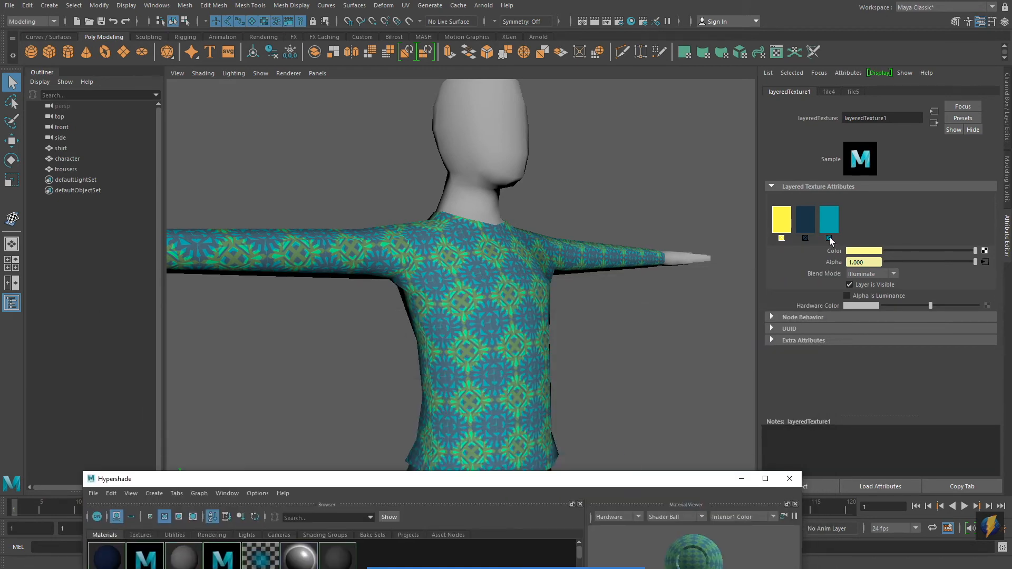
pyautogui.click(829, 237)
pyautogui.keyDown('alt'); pyautogui.moveTo(620, 355); pyautogui.dragTo(611, 359); pyautogui.keyUp('alt')
pyautogui.keyDown('alt'); pyautogui.moveTo(611, 359); pyautogui.dragTo(606, 299, button='middle'); pyautogui.keyUp('alt')
pyautogui.keyDown('alt'); pyautogui.moveTo(605, 298); pyautogui.dragTo(615, 301, button='right'); pyautogui.keyUp('alt')
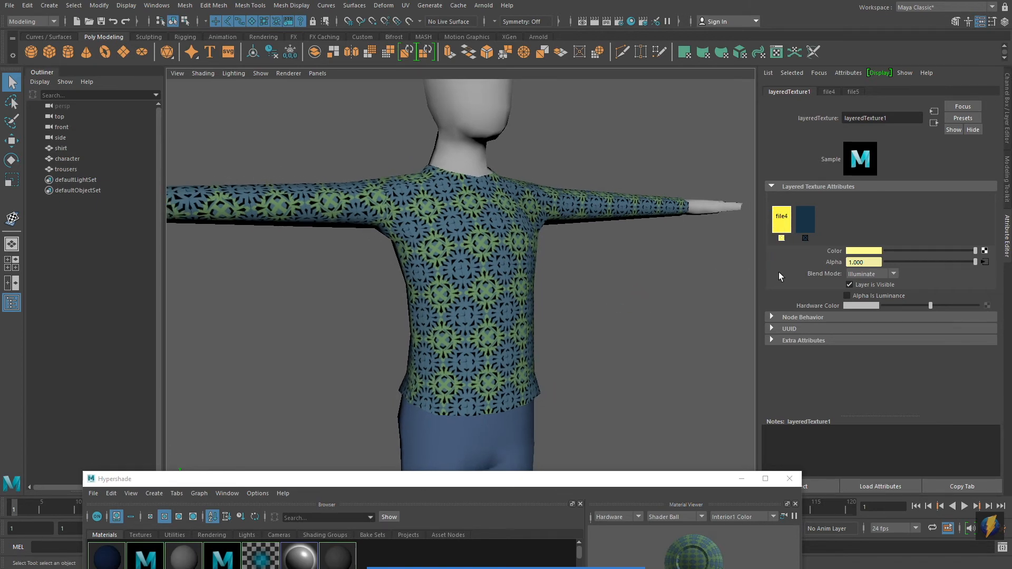
# Step: Break the yellow layer's alpha connection, map a Checker texture to its Alpha, and check the shirt
pyautogui.rightClick(832, 264)
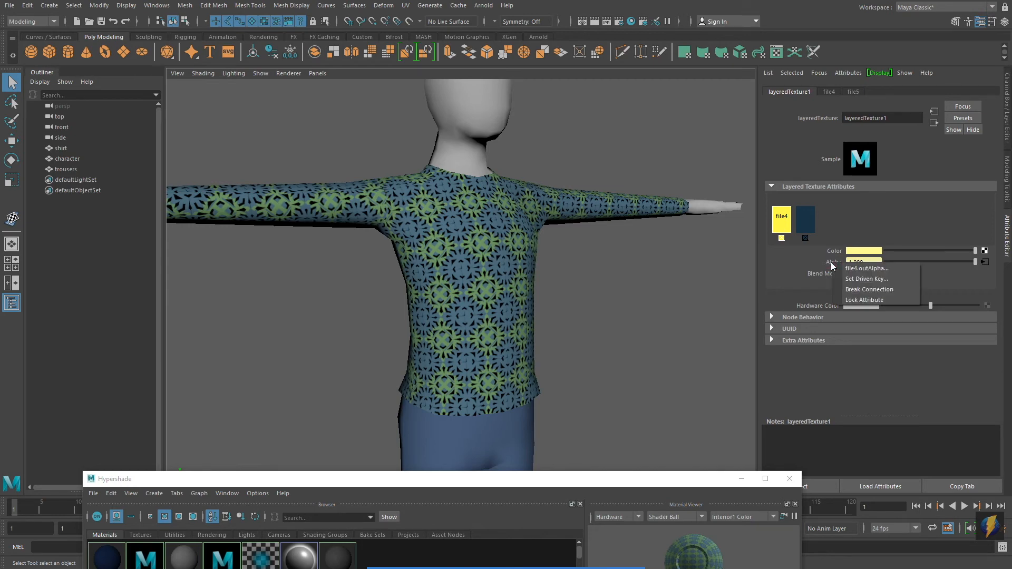
pyautogui.click(852, 290)
pyautogui.keyDown('alt'); pyautogui.moveTo(674, 295); pyautogui.dragTo(659, 290); pyautogui.keyUp('alt')
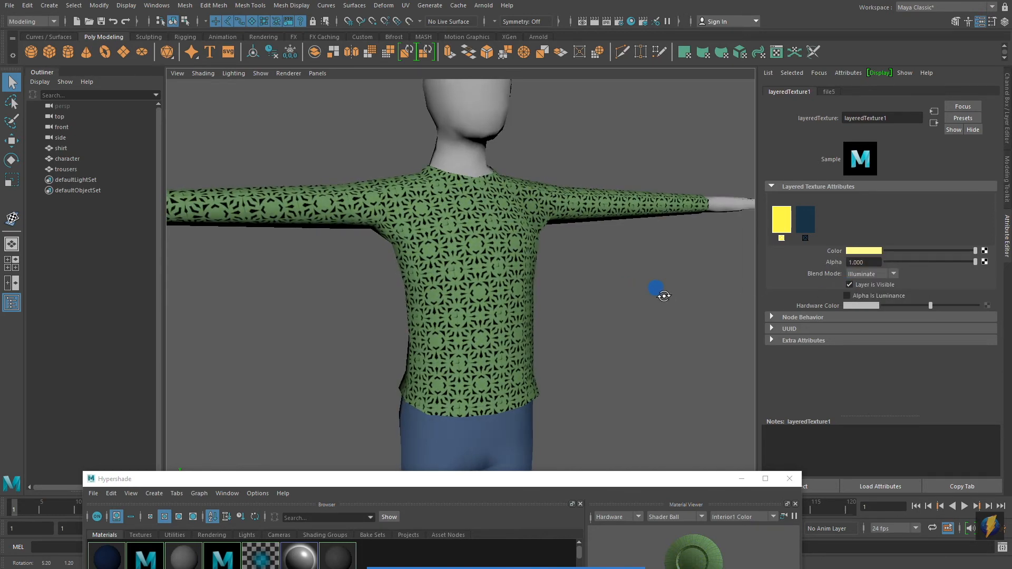
pyautogui.click(984, 262)
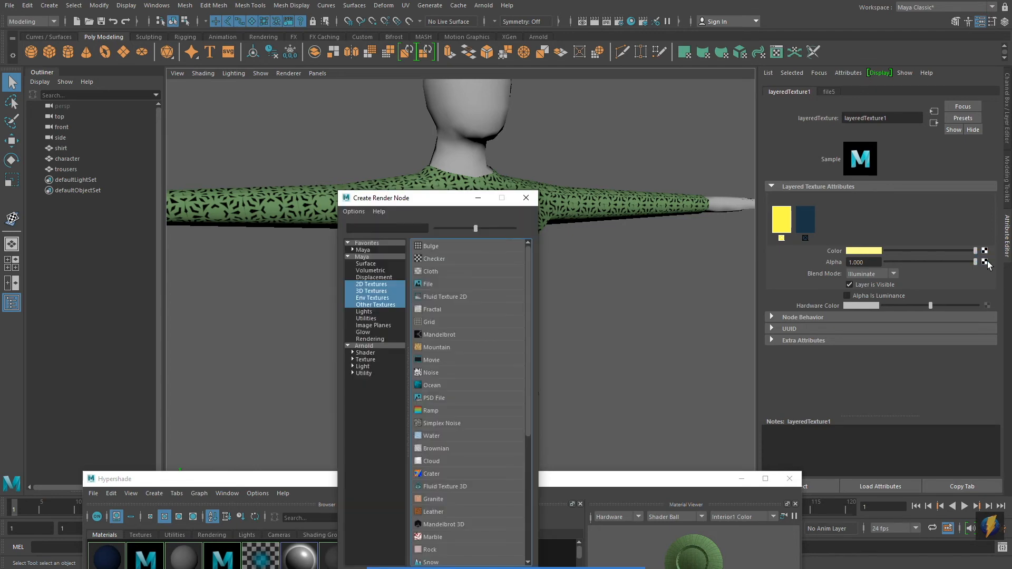
pyautogui.click(431, 258)
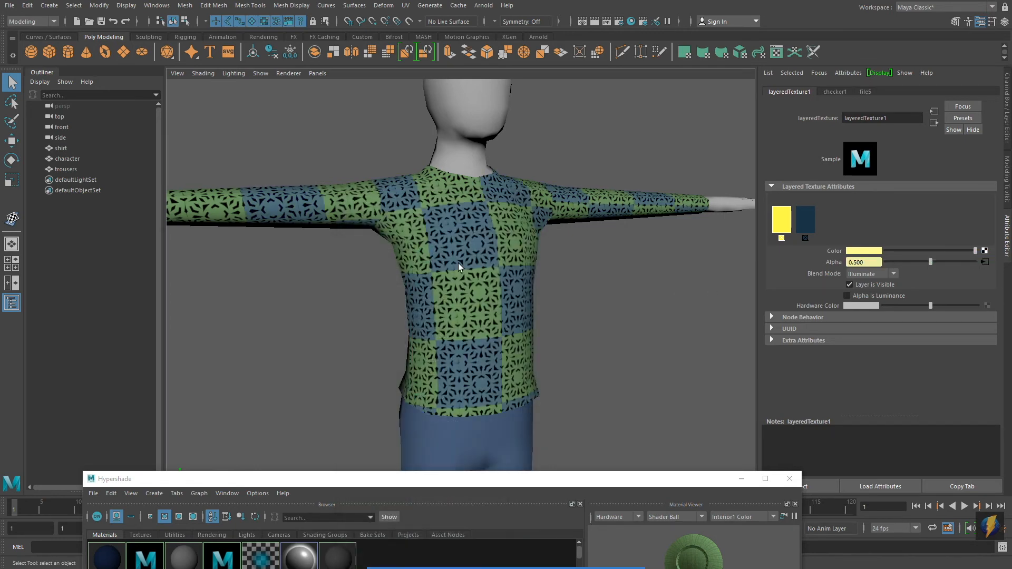
pyautogui.moveTo(611, 282)
pyautogui.keyDown('alt'); pyautogui.mouseDown()
pyautogui.moveTo(508, 289)
pyautogui.moveTo(620, 289)
pyautogui.mouseUp(); pyautogui.keyUp('alt')
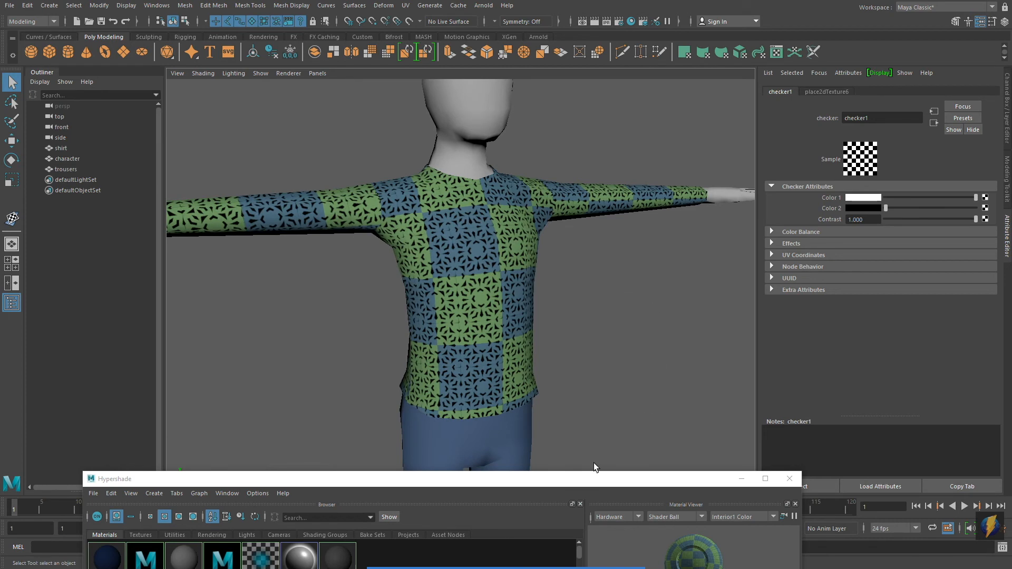
# Step: Select layeredTexture1 in the Hypershade graph and redraw its network with the checker connected
pyautogui.moveTo(597, 482); pyautogui.dragTo(632, 297)
pyautogui.click(577, 522)
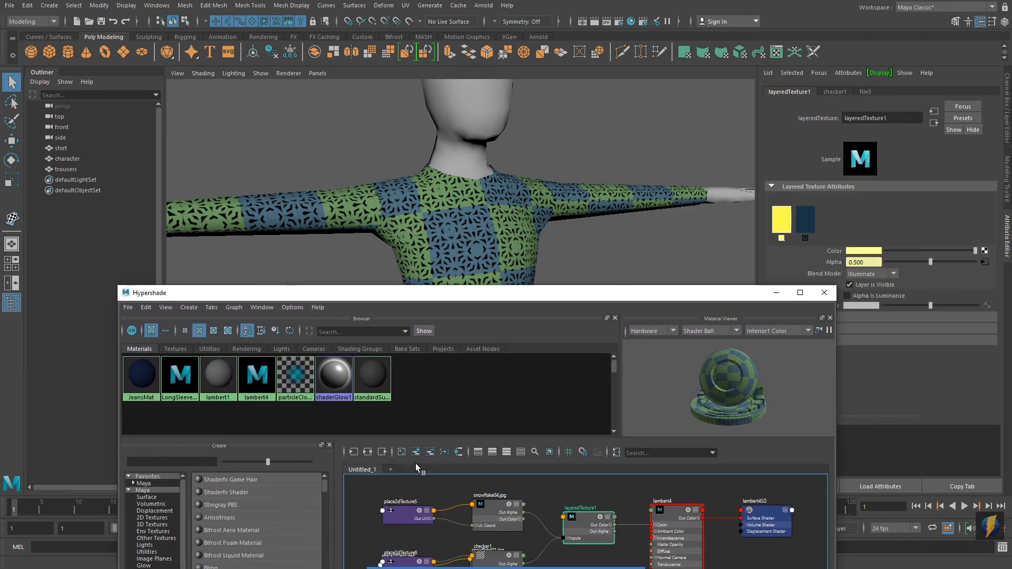
pyautogui.click(369, 452)
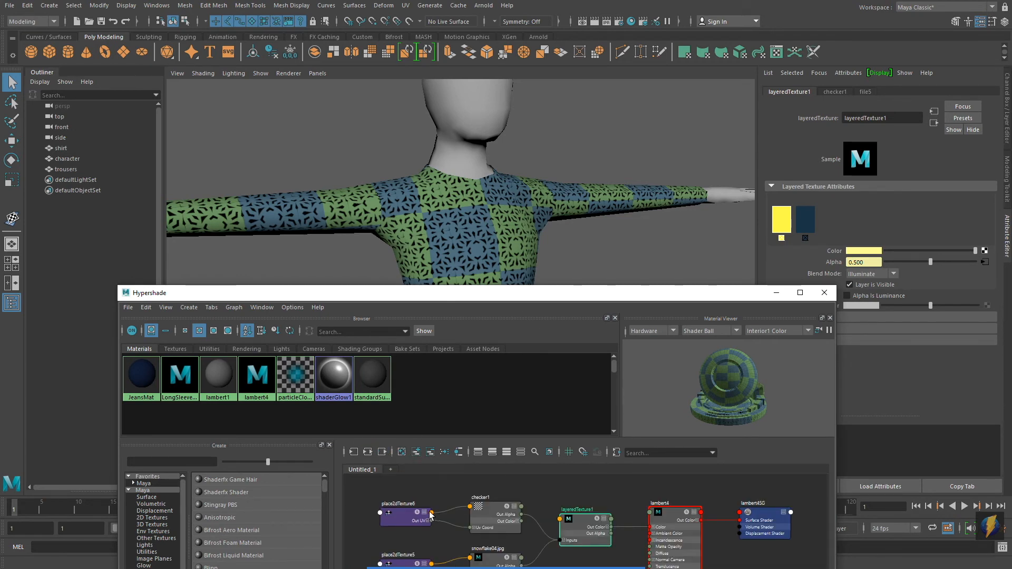
# Step: Set the checker's place2dTexture6 Repeat UV to 6 by 6 and inspect the shirt's pattern
pyautogui.click(776, 292)
pyautogui.click(866, 279)
pyautogui.write('6')
pyautogui.press('Tab')
pyautogui.write('6')
pyautogui.click(867, 279)
pyautogui.moveTo(546, 334)
pyautogui.keyDown('alt'); pyautogui.mouseDown()
pyautogui.moveTo(449, 336)
pyautogui.moveTo(544, 323)
pyautogui.mouseUp(); pyautogui.keyUp('alt')
pyautogui.keyDown('alt'); pyautogui.moveTo(424, 348); pyautogui.dragTo(567, 342, button='right'); pyautogui.keyUp('alt')
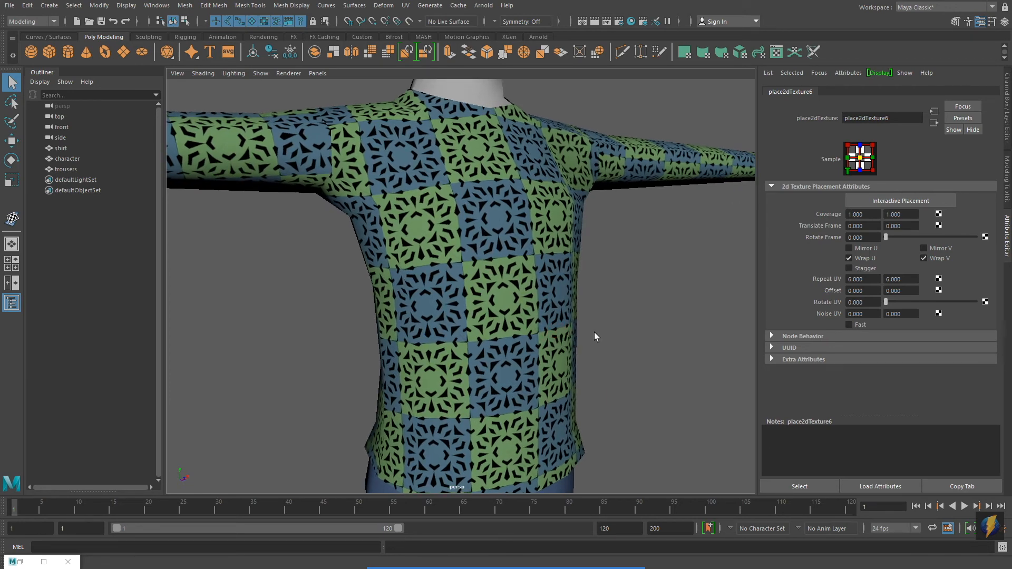
pyautogui.keyDown('alt'); pyautogui.moveTo(660, 304); pyautogui.dragTo(468, 300, button='right'); pyautogui.keyUp('alt')
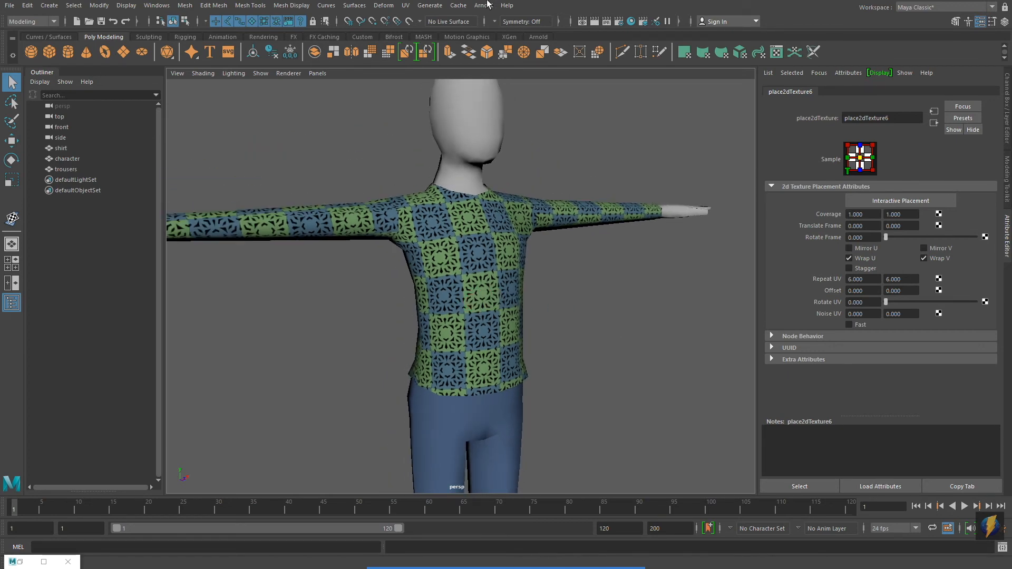
# Step: Reopen Hypershade, graph lambert4's network and select layeredTexture1, keeping the shirt in view
pyautogui.click(593, 325)
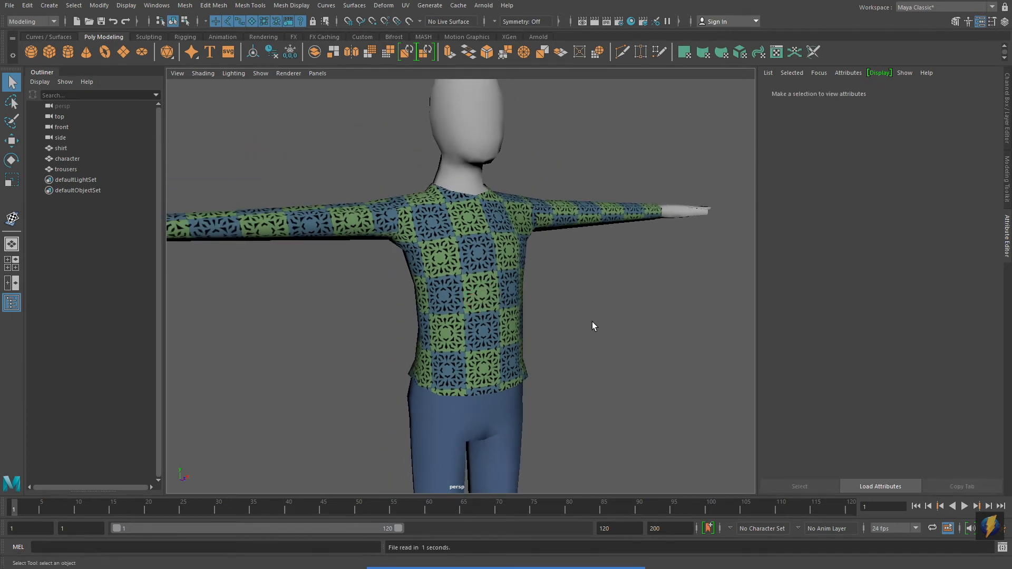
pyautogui.click(631, 21)
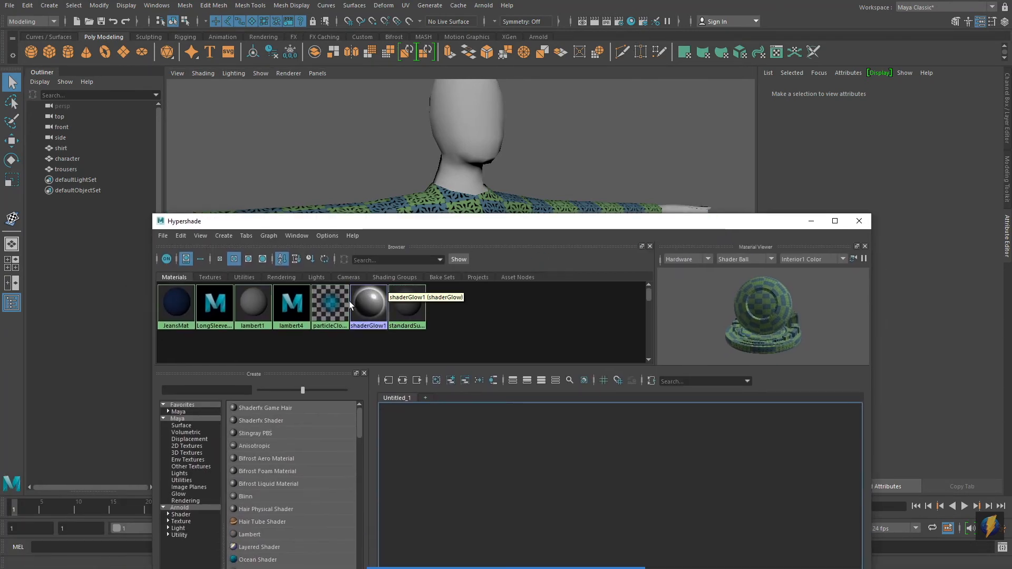
pyautogui.click(293, 305)
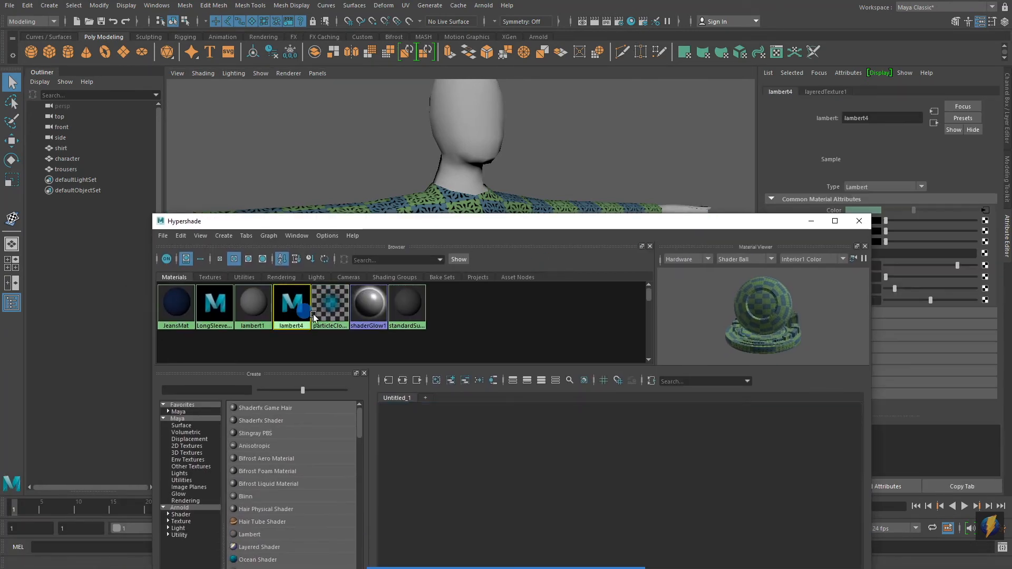
pyautogui.click(404, 379)
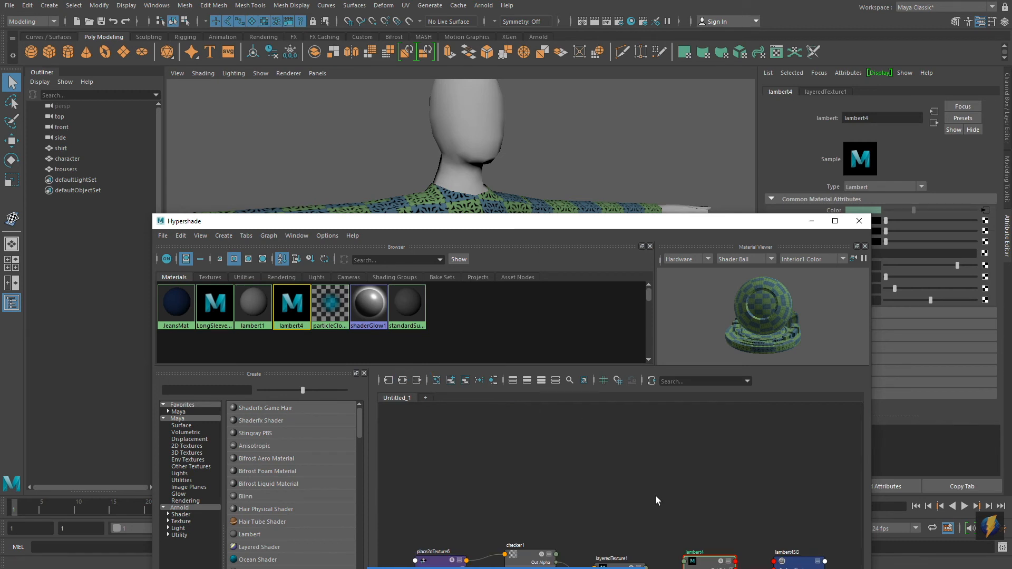
pyautogui.click(601, 464)
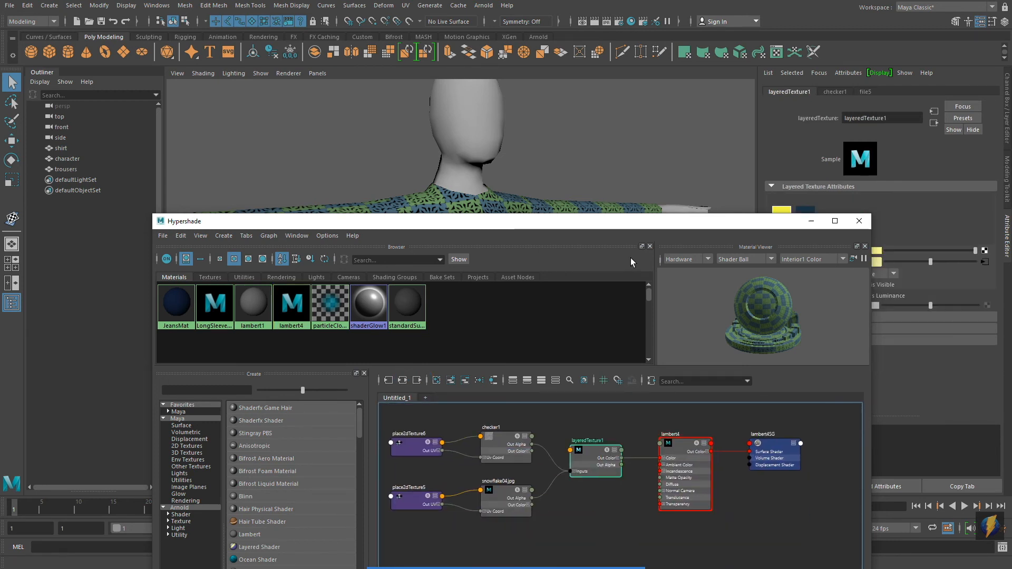
pyautogui.moveTo(627, 227); pyautogui.dragTo(545, 416)
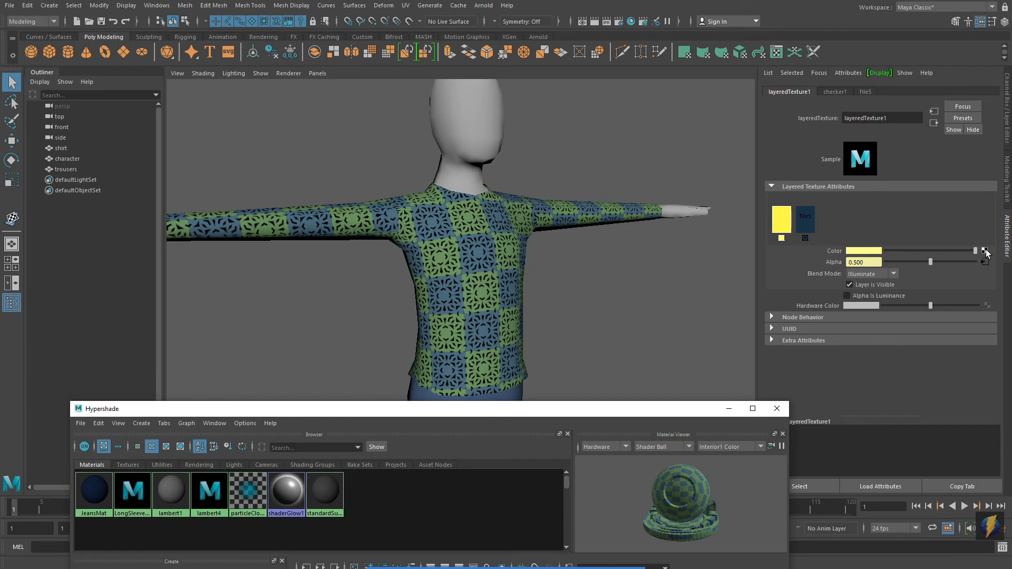
# Step: Set the yellow layer's Blend Mode to Over
pyautogui.click(893, 274)
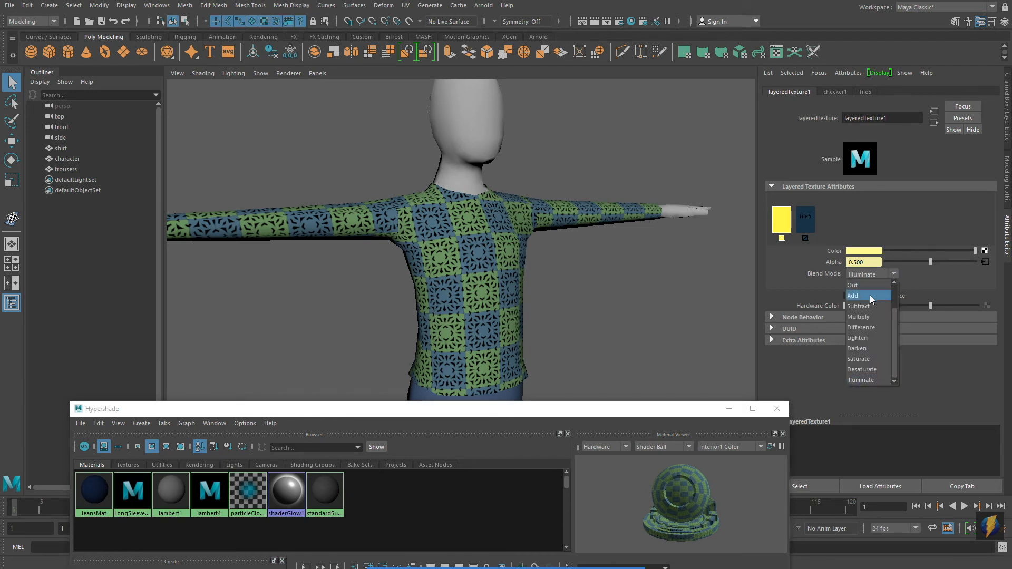
pyautogui.scroll(1, 871, 298)
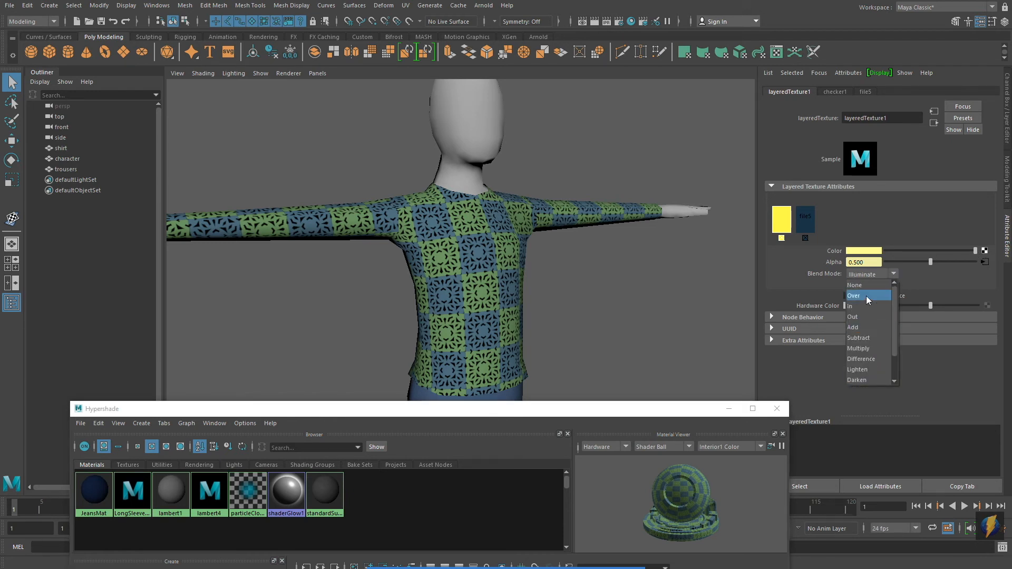
pyautogui.click(865, 296)
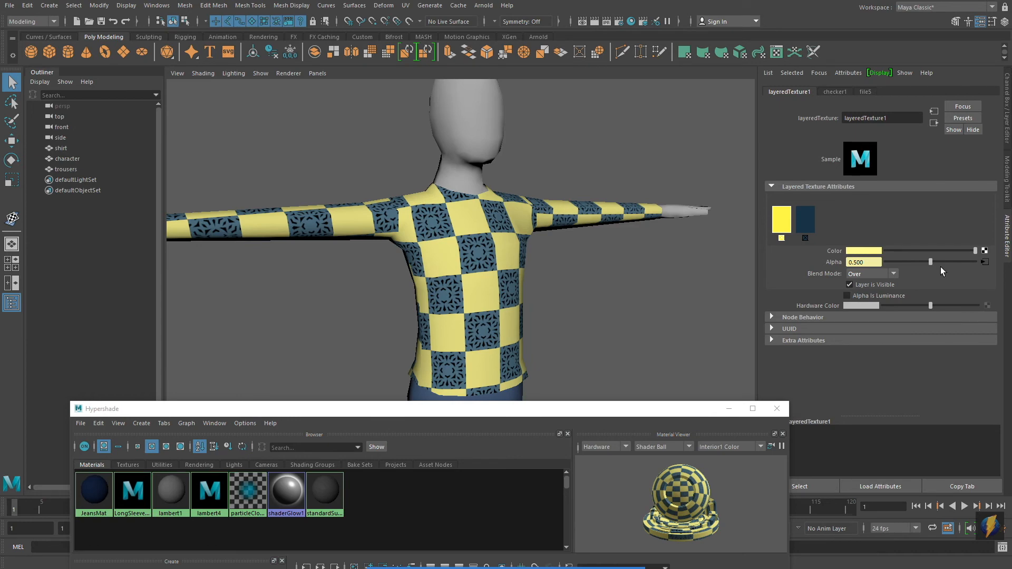
# Step: Map a File texture to the yellow layer's Color and load jeans_rug.jpg as its image
pyautogui.click(984, 251)
pyautogui.click(425, 285)
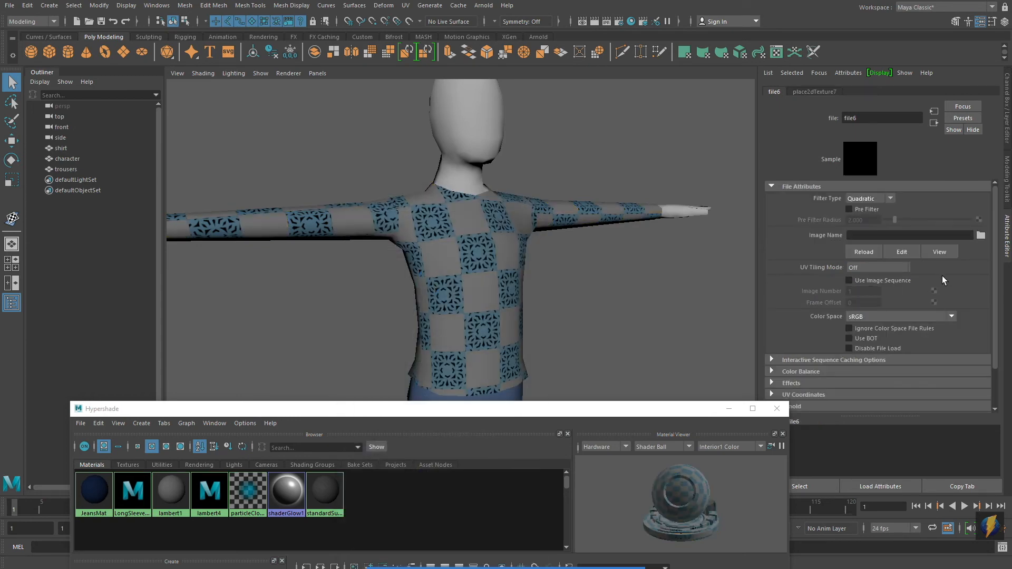
pyautogui.click(980, 235)
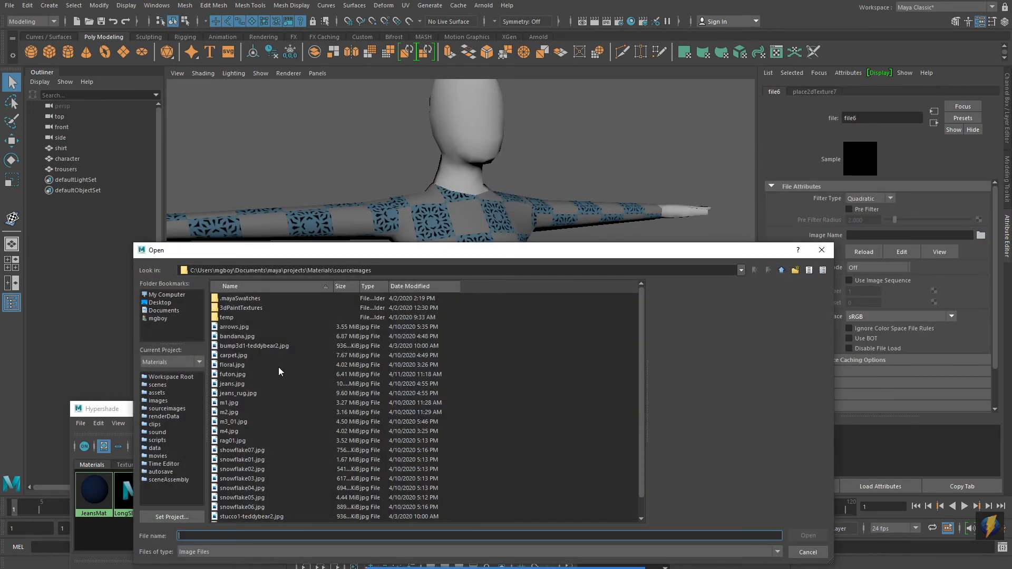
pyautogui.click(240, 393)
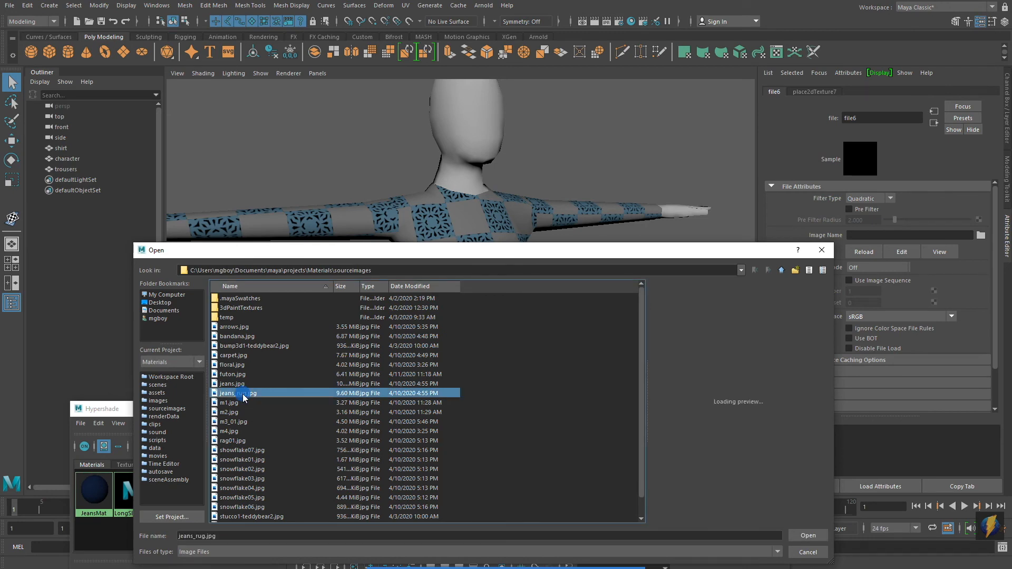
pyautogui.click(807, 535)
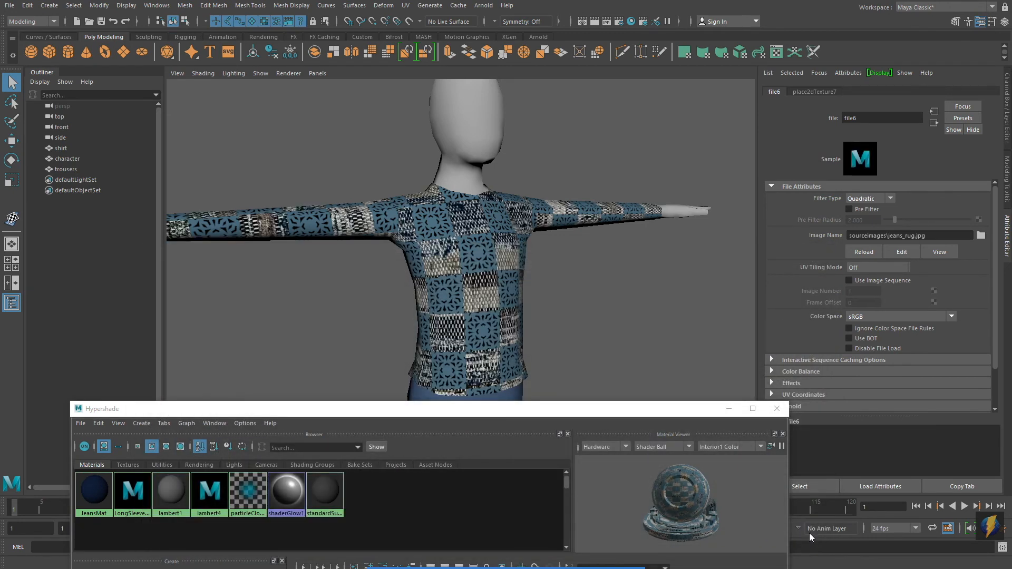
# Step: Select layeredTexture1 again and break the alpha connection of its dark blue second layer
pyautogui.moveTo(390, 415); pyautogui.dragTo(385, 184)
pyautogui.click(534, 531)
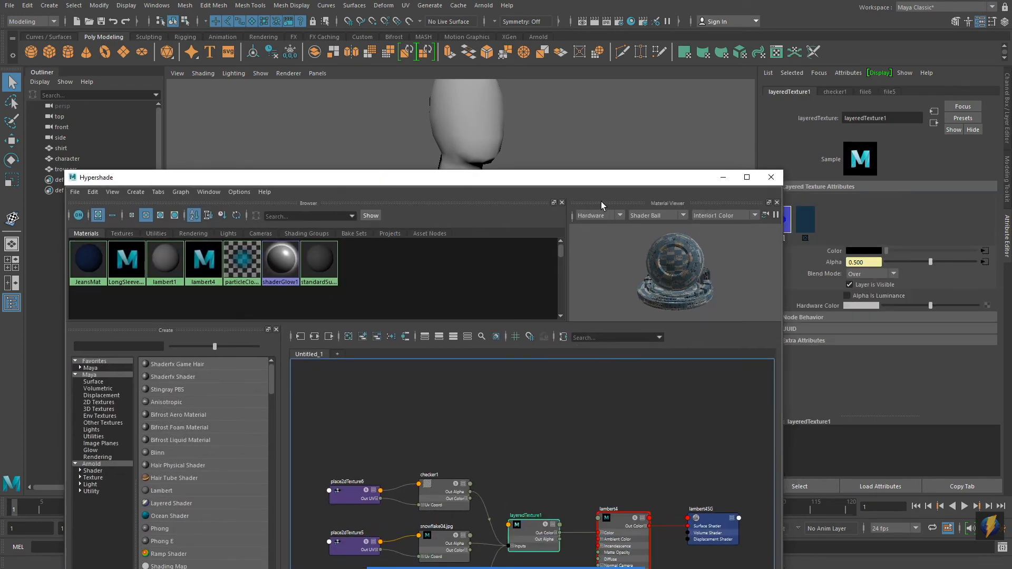
pyautogui.moveTo(594, 180); pyautogui.dragTo(555, 417)
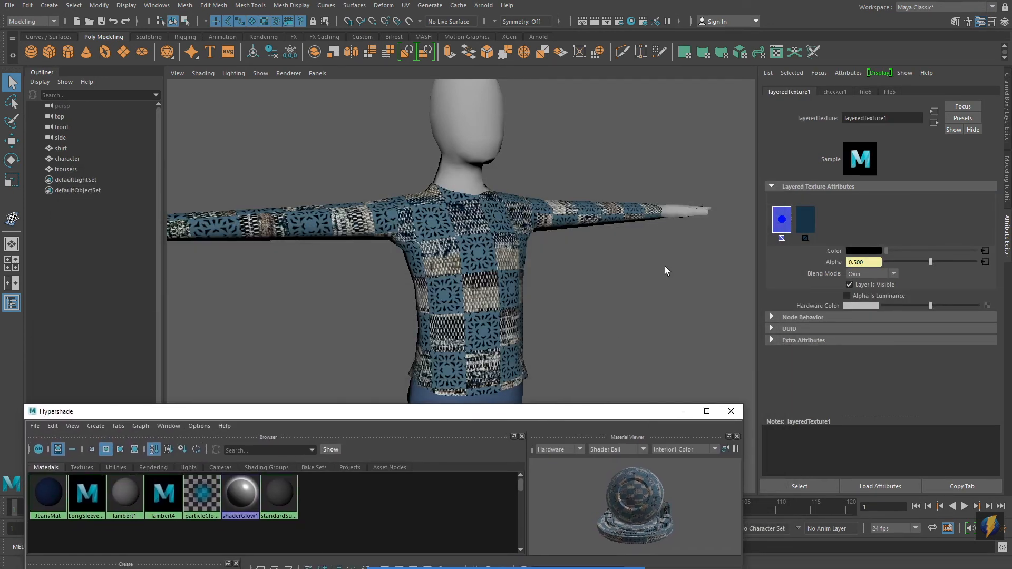
pyautogui.click(804, 225)
pyautogui.rightClick(831, 262)
pyautogui.click(851, 290)
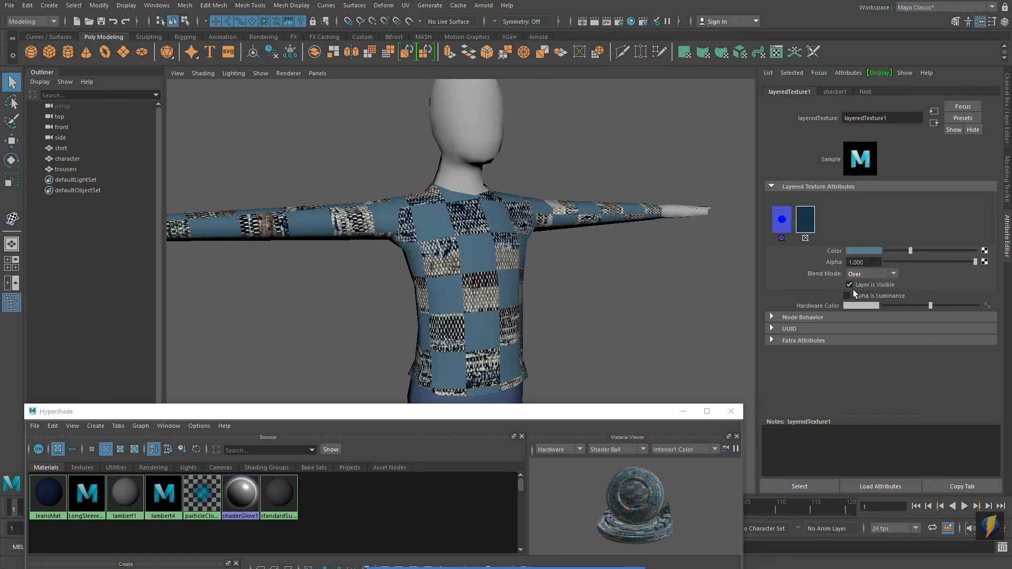
# Step: Map a File texture to the second layer's Color and load rag01.jpg as its image
pyautogui.click(984, 251)
pyautogui.click(446, 283)
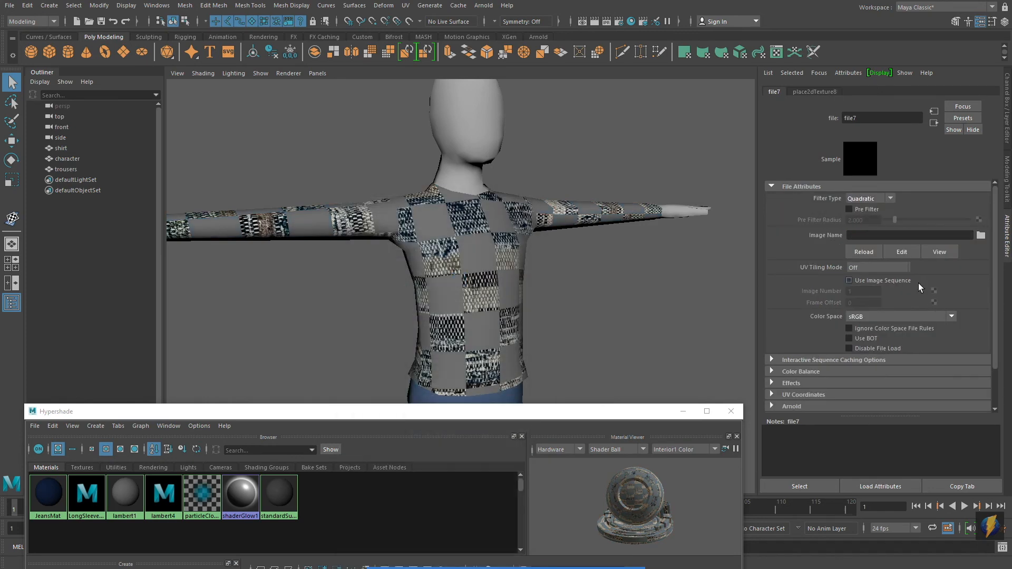
pyautogui.click(980, 235)
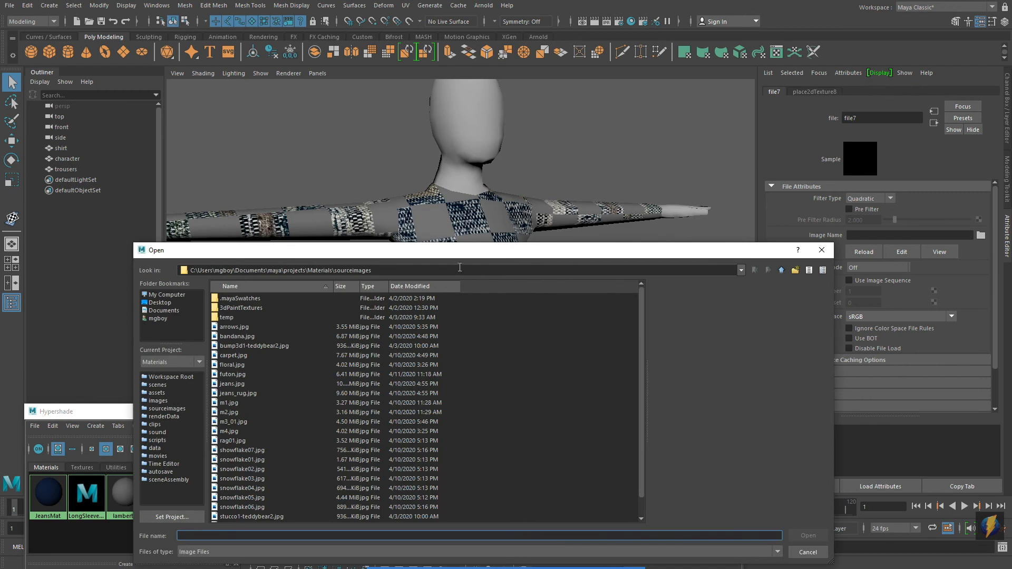
pyautogui.moveTo(460, 257); pyautogui.dragTo(476, 214)
pyautogui.scroll(-1, 482, 336)
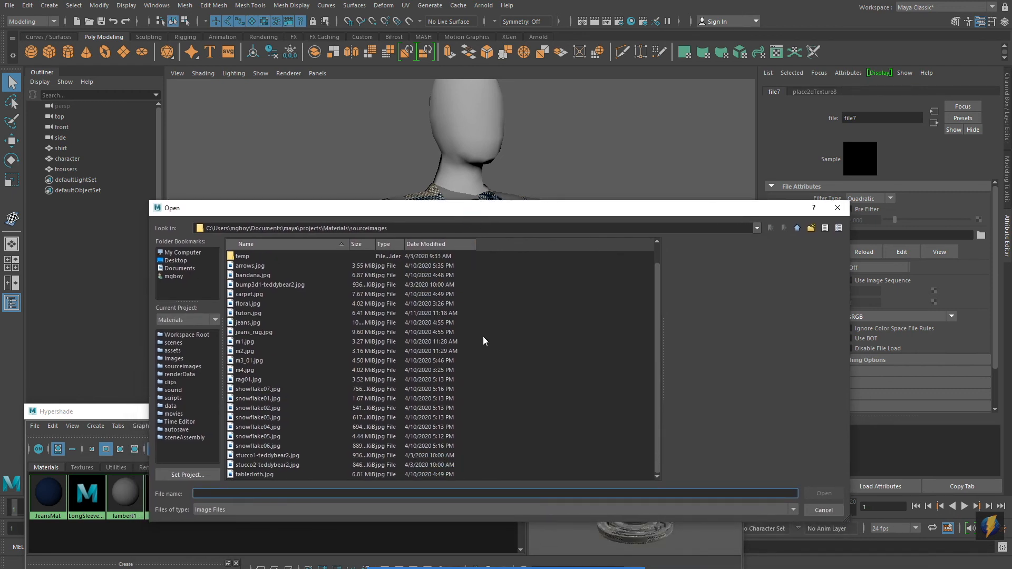
pyautogui.click(249, 379)
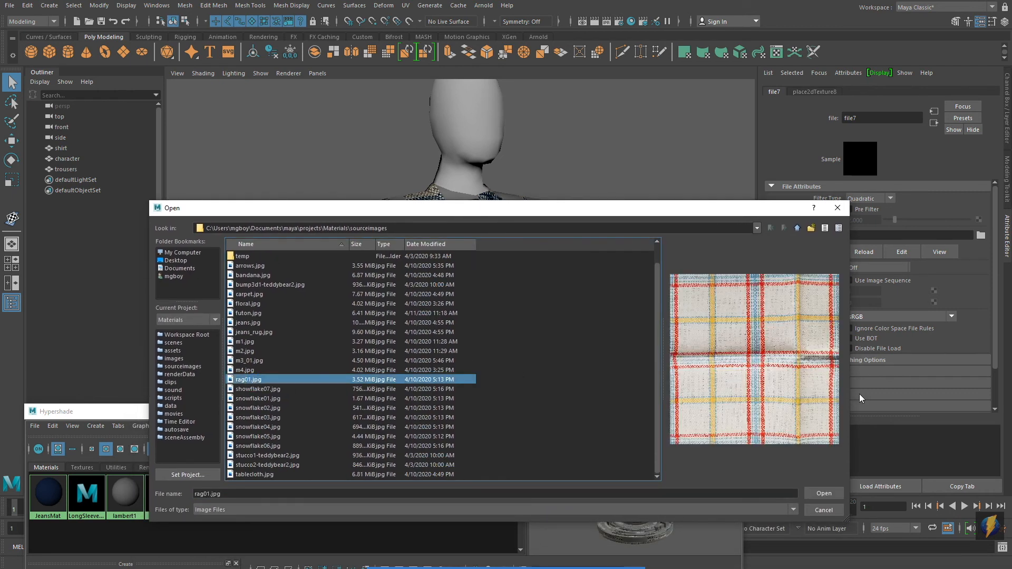
pyautogui.click(825, 493)
# Step: Select lambert4 and graph its updated network in Hypershade with the jeans_rug, checker and rag01 textures
pyautogui.moveTo(558, 411); pyautogui.dragTo(624, 135)
pyautogui.click(228, 216)
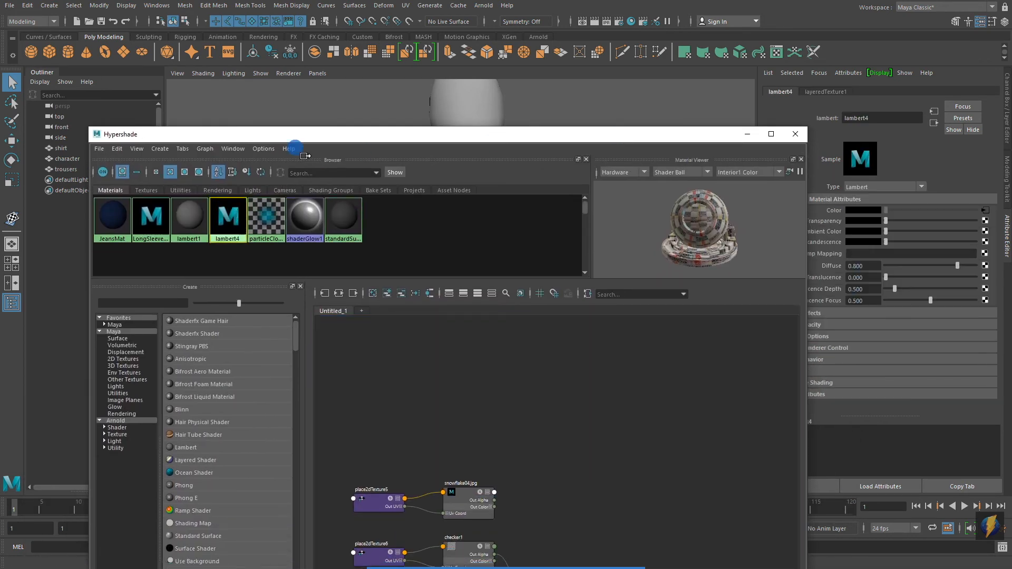
pyautogui.moveTo(413, 136); pyautogui.dragTo(388, 92)
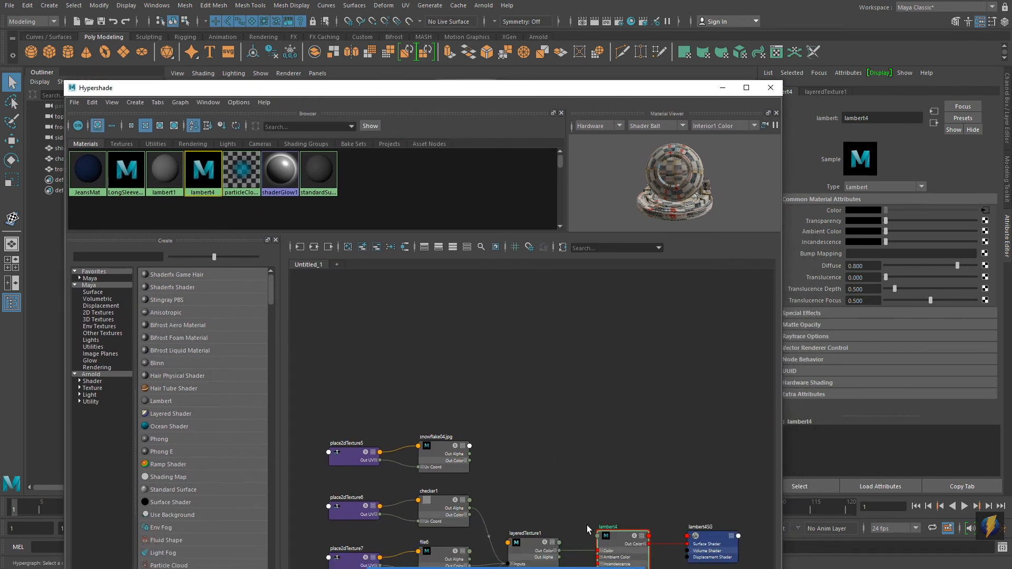
pyautogui.click(313, 246)
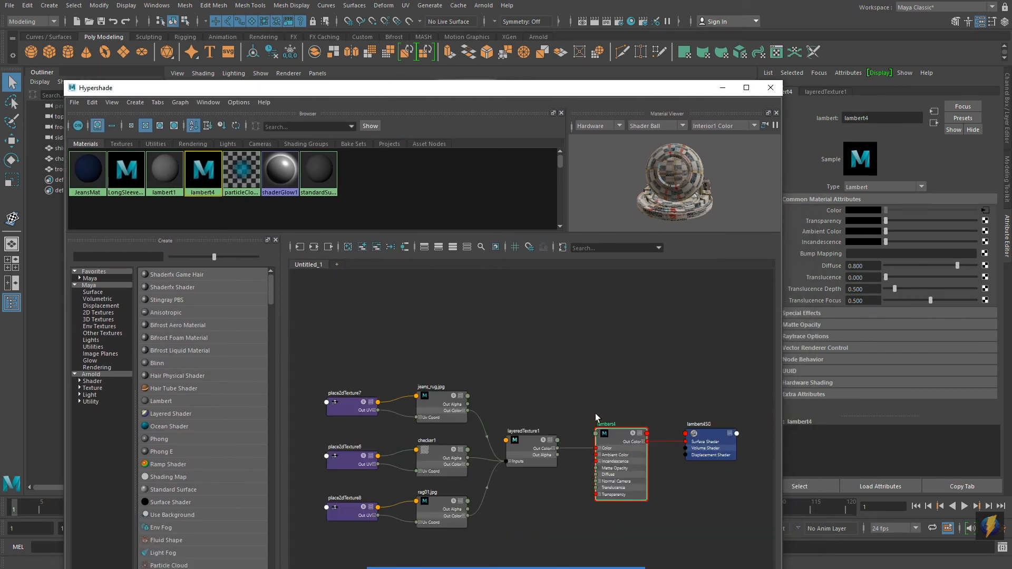
pyautogui.keyDown('alt'); pyautogui.moveTo(595, 413); pyautogui.dragTo(588, 310, button='middle'); pyautogui.keyUp('alt')
pyautogui.moveTo(569, 92); pyautogui.dragTo(576, 221)
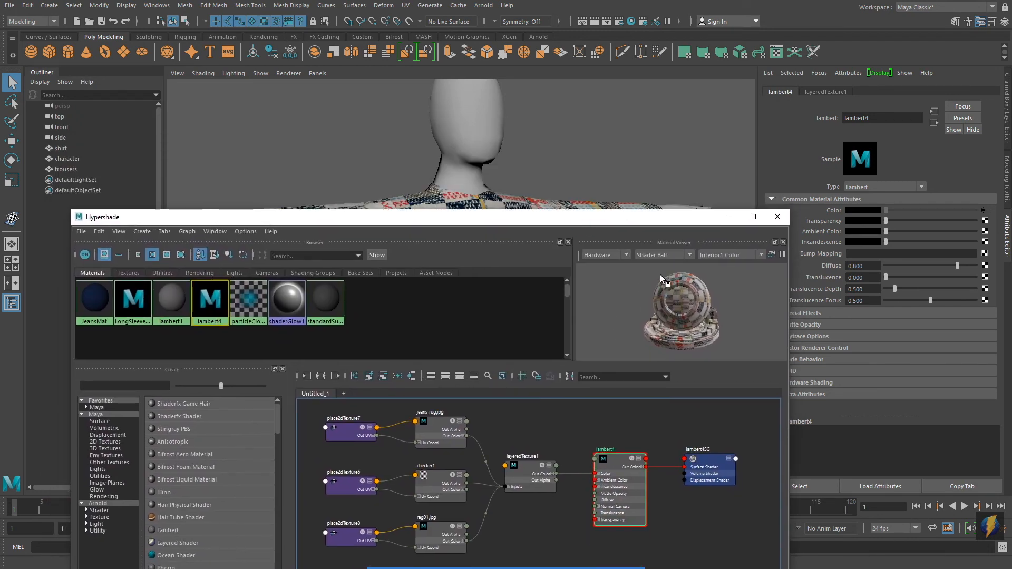
# Step: Set the Repeat UV of jeans_rug.jpg's place2dTexture7 to 2 by 2
pyautogui.click(428, 429)
pyautogui.moveTo(576, 216); pyautogui.dragTo(521, 367)
pyautogui.click(343, 429)
pyautogui.doubleClick(869, 280)
pyautogui.write('2')
pyautogui.click(906, 278)
pyautogui.write('2')
pyautogui.press('Return')
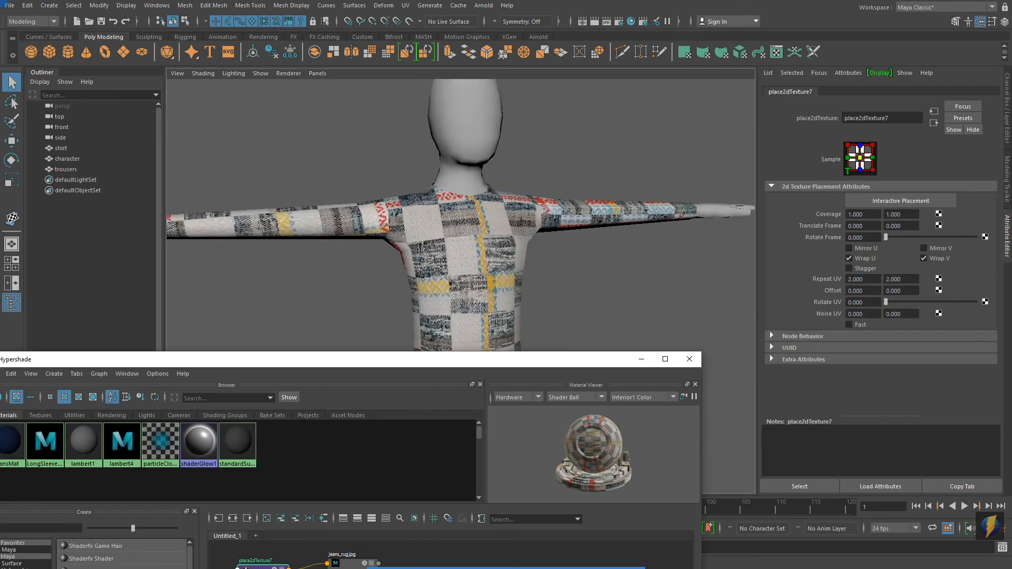
# Step: Set the Repeat UV of rag01.jpg's place2dTexture8 to 12 by 12
pyautogui.moveTo(569, 362); pyautogui.dragTo(593, 148)
pyautogui.click(280, 464)
pyautogui.moveTo(430, 147); pyautogui.dragTo(383, 379)
pyautogui.doubleClick(863, 279)
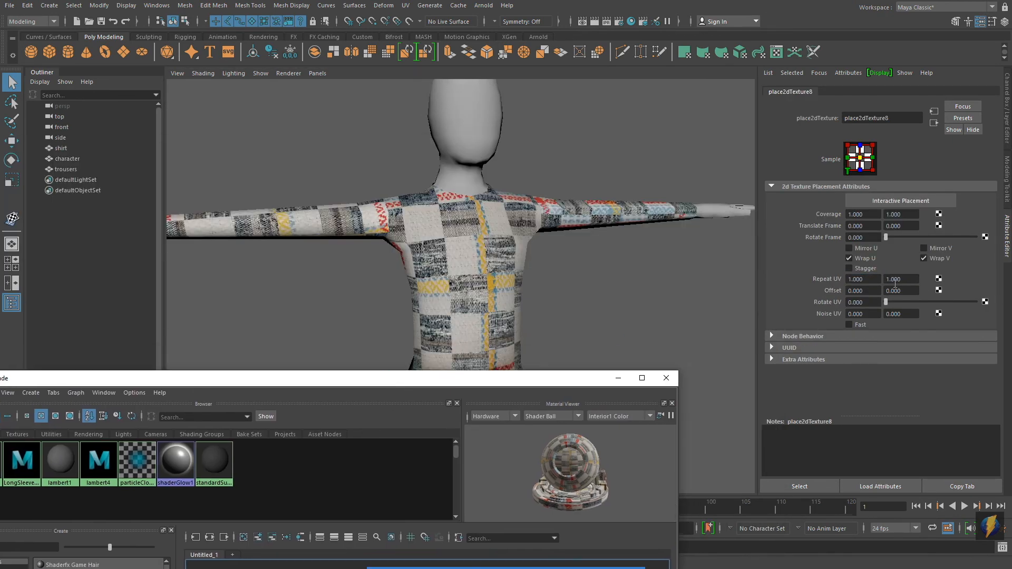
pyautogui.write('12')
pyautogui.press('Tab')
pyautogui.write('12')
pyautogui.press('Return')
pyautogui.keyDown('alt'); pyautogui.moveTo(525, 267); pyautogui.dragTo(568, 245, button='right'); pyautogui.keyUp('alt')
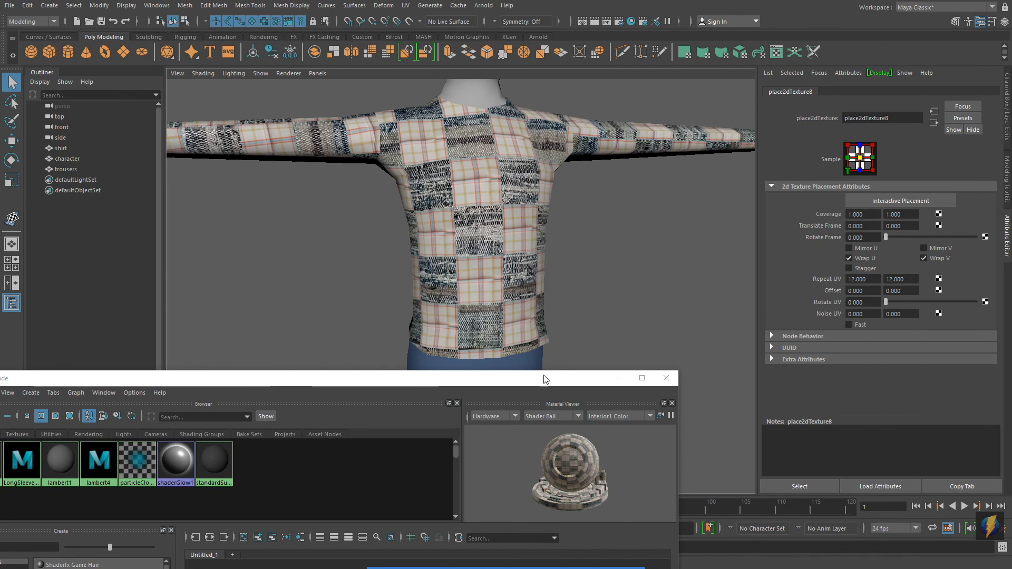
# Step: Select the checker's place2dTexture6 node in the Hypershade network and minimize Hypershade to reveal the shirt
pyautogui.moveTo(540, 378); pyautogui.dragTo(590, 153)
pyautogui.click(375, 418)
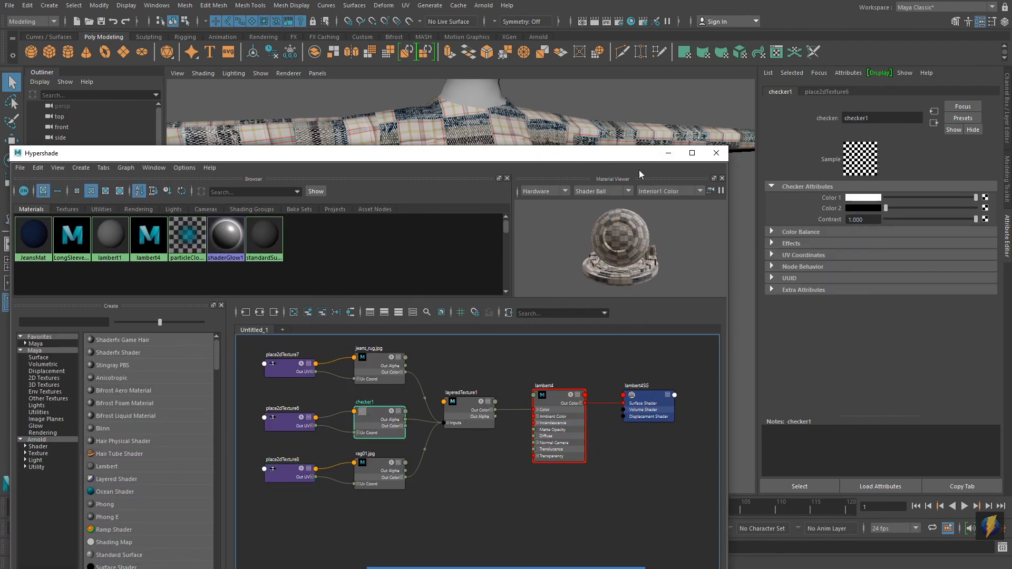
pyautogui.click(289, 425)
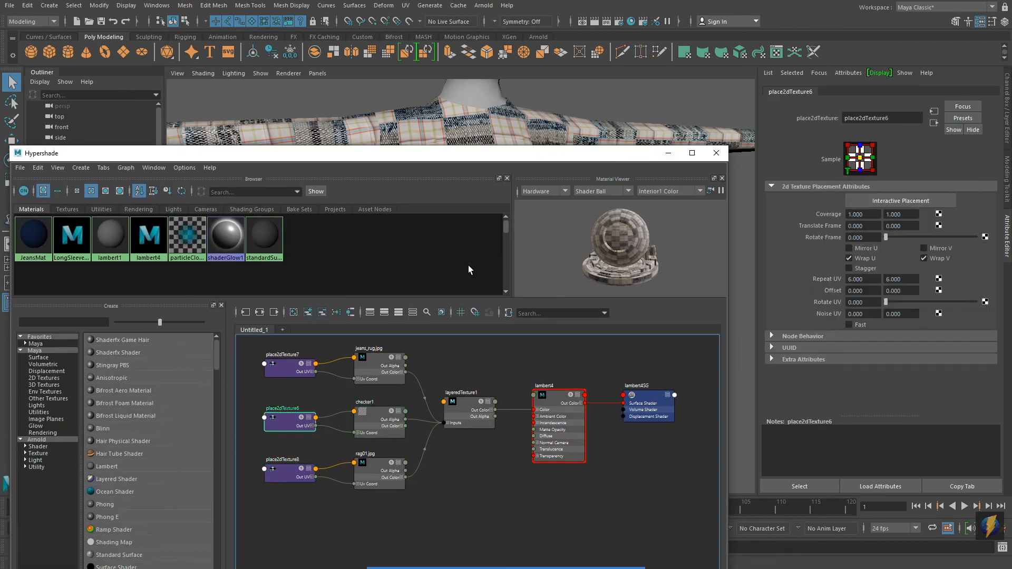
pyautogui.click(668, 154)
pyautogui.keyDown('alt'); pyautogui.moveTo(520, 253); pyautogui.dragTo(583, 289, button='middle'); pyautogui.keyUp('alt')
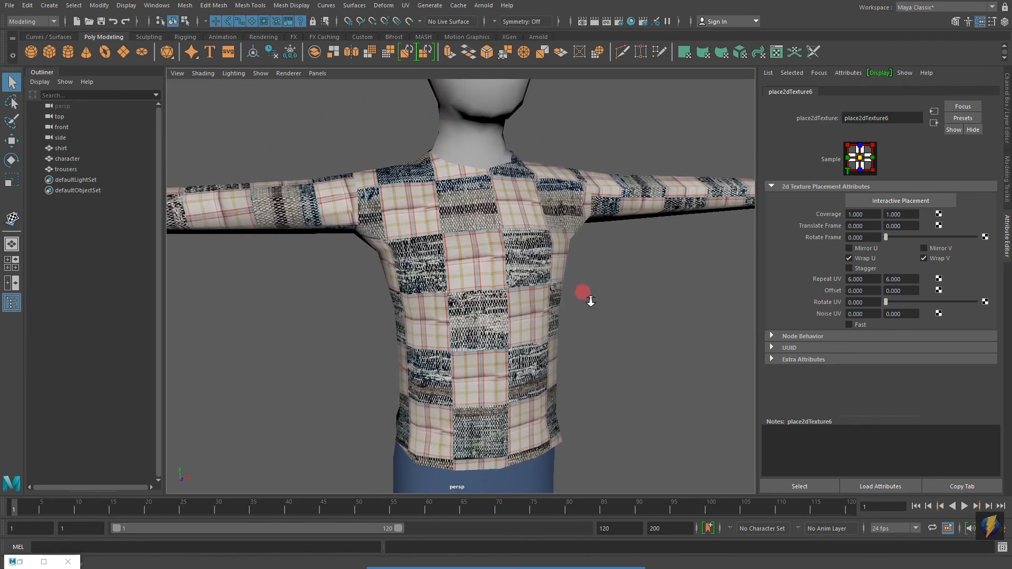
# Step: Set the checker placement's Repeat UV to 36 by 36
pyautogui.doubleClick(871, 279)
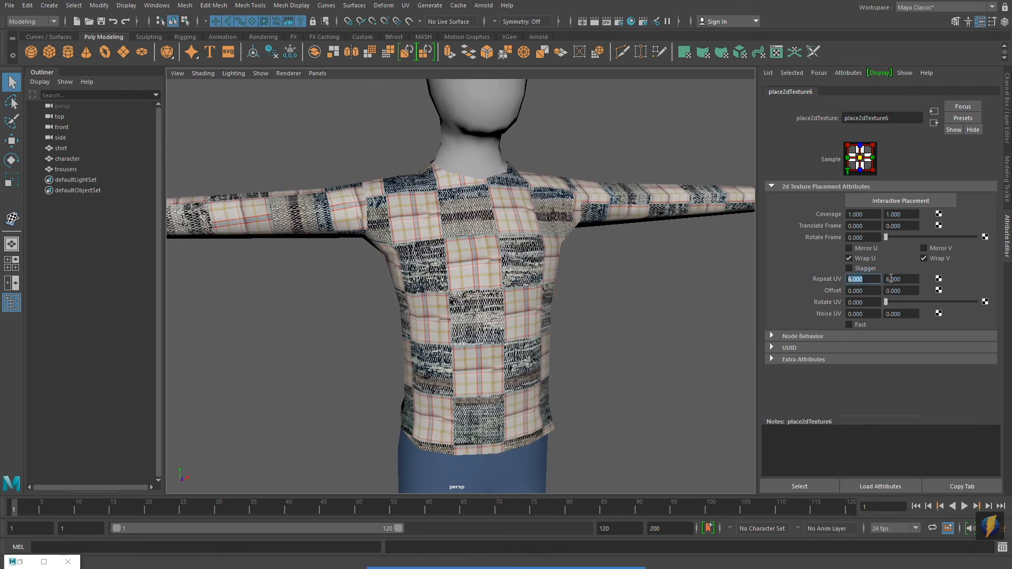
pyautogui.write('36')
pyautogui.press('Return')
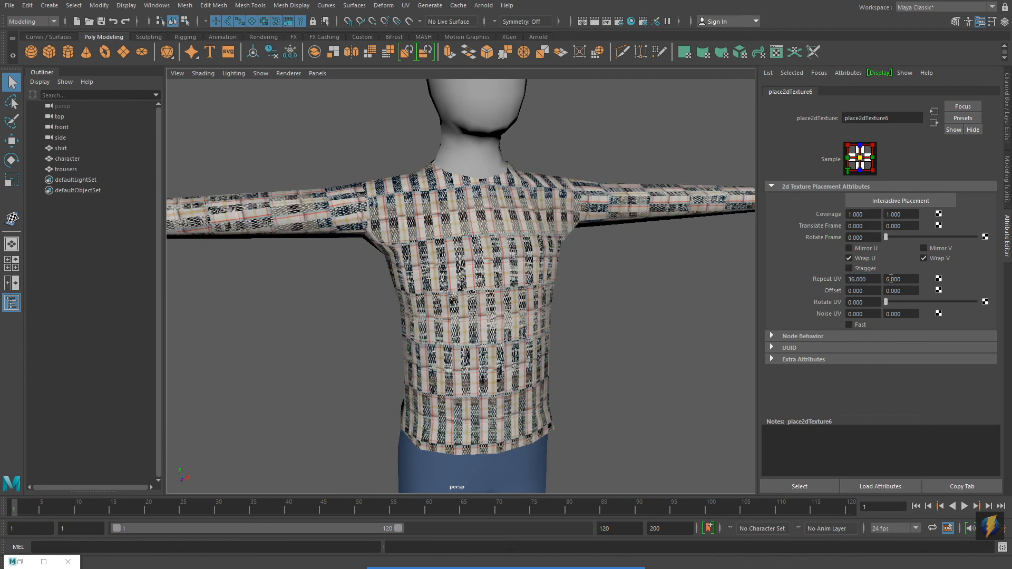
pyautogui.click(905, 281)
pyautogui.write('36')
pyautogui.press('Return')
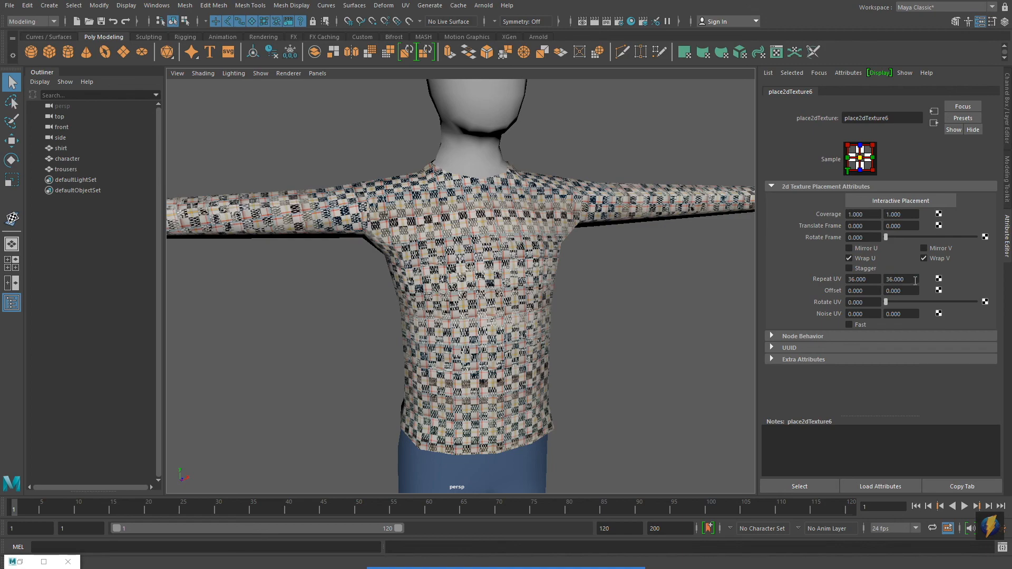
pyautogui.moveTo(403, 341)
pyautogui.keyDown('alt'); pyautogui.mouseDown(button='right')
pyautogui.moveTo(680, 338)
pyautogui.moveTo(404, 339)
pyautogui.moveTo(388, 347)
pyautogui.mouseUp(button='right'); pyautogui.keyUp('alt')
# Step: Set the checker placement's Repeat UV to 1 by 1, checking the shirt from other angles between the two values
pyautogui.doubleClick(864, 279)
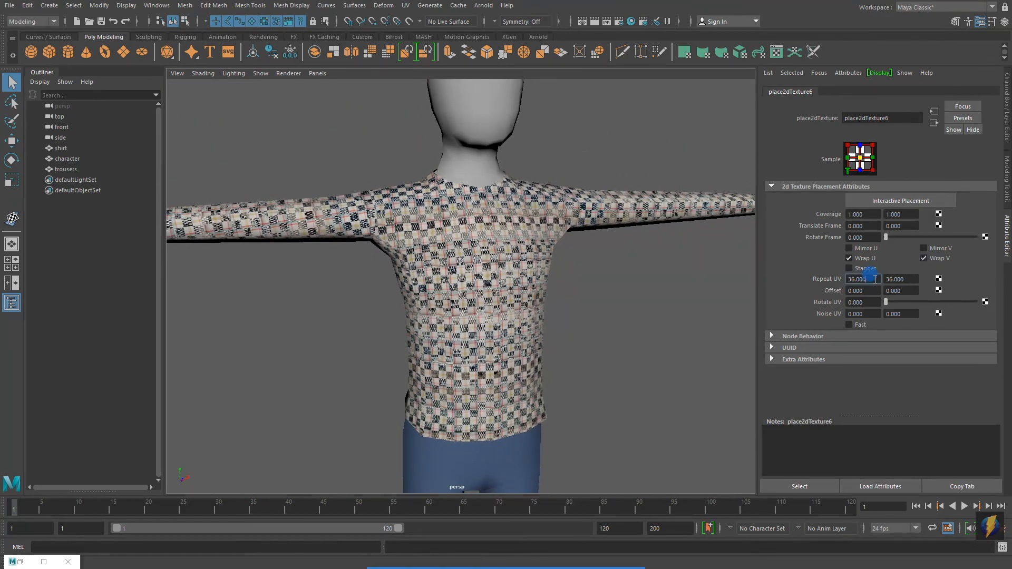
pyautogui.write('1')
pyautogui.press('Return')
pyautogui.keyDown('alt'); pyautogui.moveTo(433, 287); pyautogui.dragTo(632, 282); pyautogui.keyUp('alt')
pyautogui.keyDown('alt'); pyautogui.moveTo(369, 304); pyautogui.dragTo(658, 287); pyautogui.keyUp('alt')
pyautogui.doubleClick(900, 278)
pyautogui.write('1')
pyautogui.press('Return')
# Step: Try U repeats of 36 and 18 on the checker placement to turn the checks into vertical stripes
pyautogui.doubleClick(877, 280)
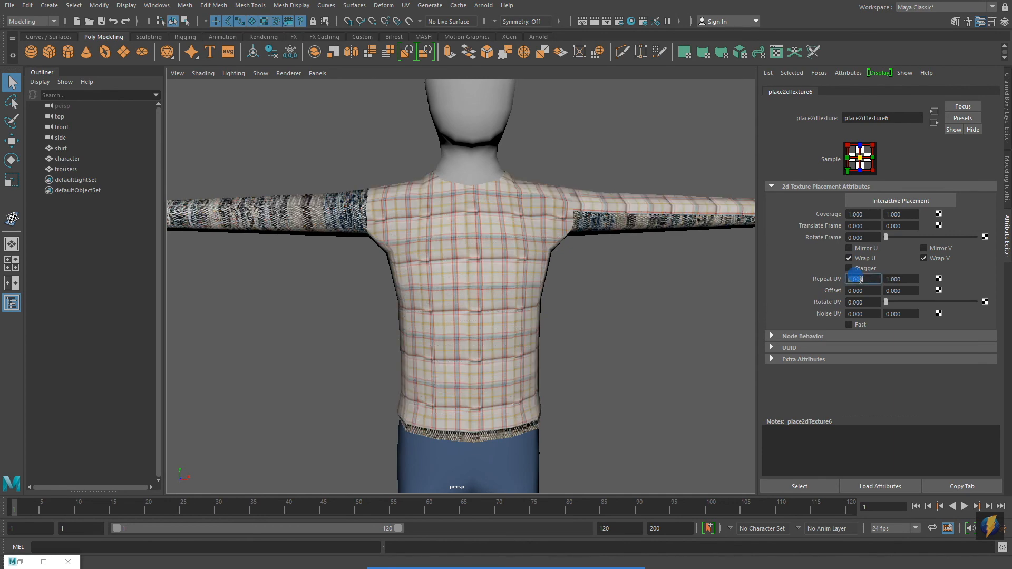
pyautogui.write('36')
pyautogui.press('Return')
pyautogui.moveTo(474, 306)
pyautogui.keyDown('alt'); pyautogui.mouseDown()
pyautogui.moveTo(489, 304)
pyautogui.moveTo(478, 293)
pyautogui.mouseUp(); pyautogui.keyUp('alt')
pyautogui.doubleClick(867, 280)
pyautogui.write('18')
pyautogui.press('Tab')
# Step: Try wider stripes on the shirt with checker U repeats of 12 and 6
pyautogui.doubleClick(867, 279)
pyautogui.write('12')
pyautogui.press('Return')
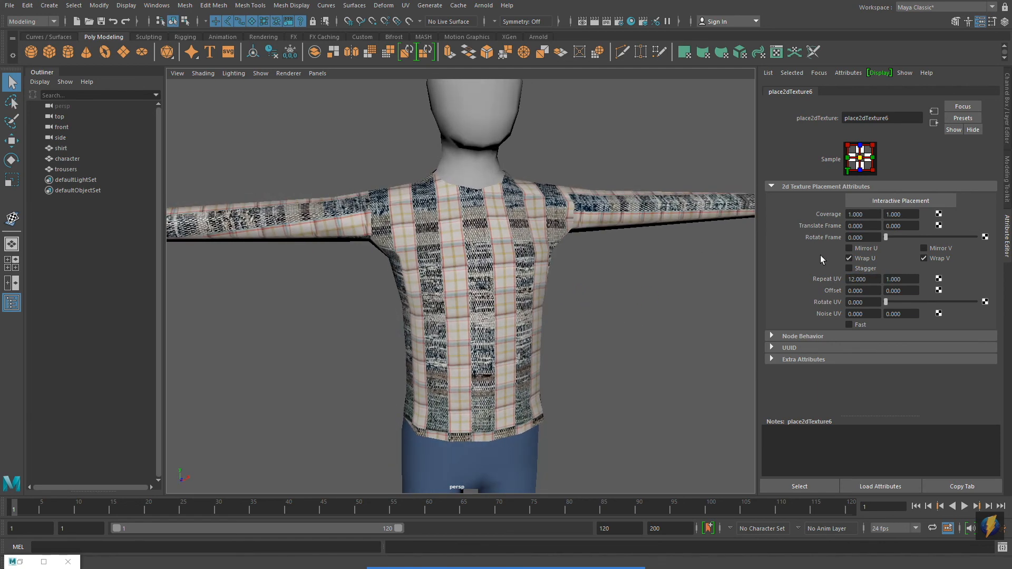
pyautogui.doubleClick(867, 278)
pyautogui.write('6')
pyautogui.press('Return')
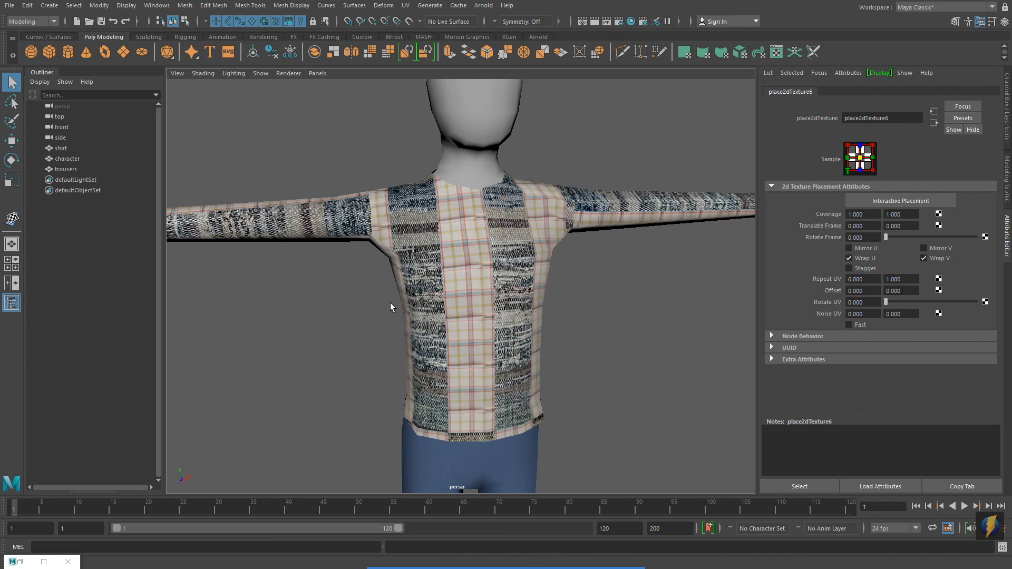
pyautogui.moveTo(391, 300)
pyautogui.keyDown('alt'); pyautogui.mouseDown()
pyautogui.moveTo(605, 293)
pyautogui.moveTo(504, 304)
pyautogui.moveTo(393, 295)
pyautogui.mouseUp(); pyautogui.keyUp('alt')
# Step: Set the checker placement's U repeat to 12 and inspect the striped shirt from several angles
pyautogui.doubleClick(868, 278)
pyautogui.write('12')
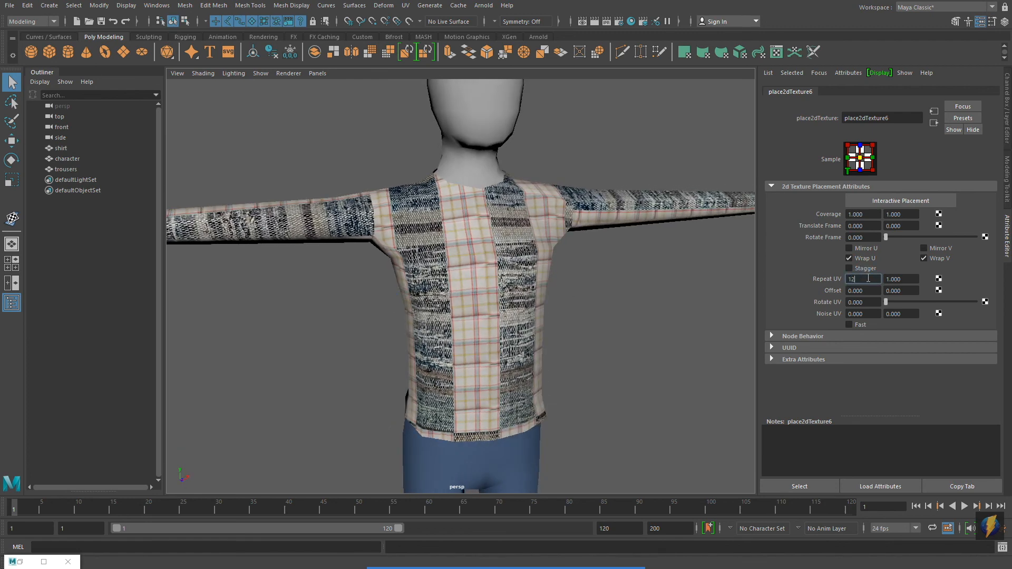
pyautogui.press('Return')
pyautogui.click(549, 317)
pyautogui.keyDown('alt'); pyautogui.moveTo(554, 322); pyautogui.dragTo(504, 312, button='right'); pyautogui.keyUp('alt')
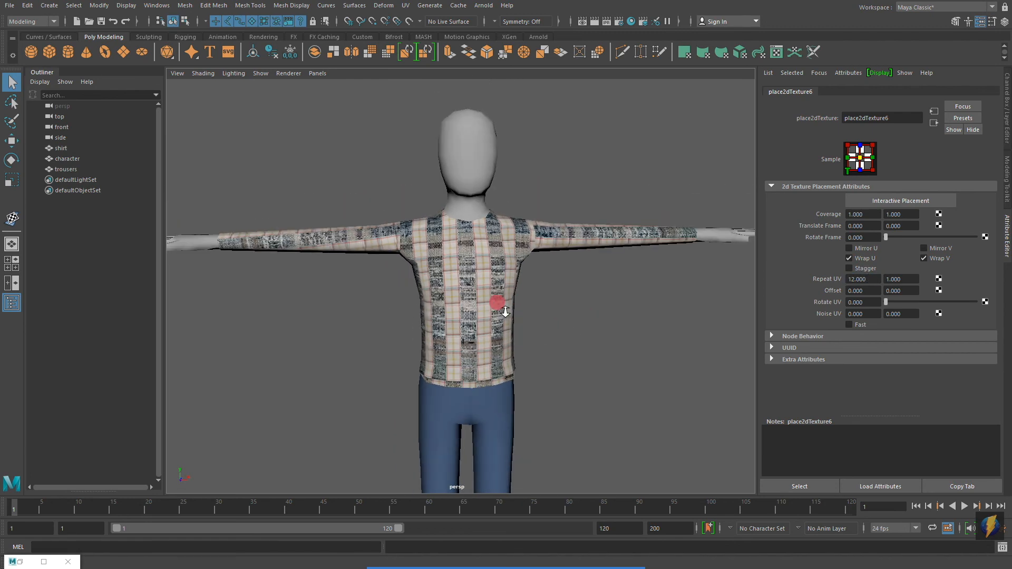
pyautogui.moveTo(886, 237)
pyautogui.mouseDown()
pyautogui.moveTo(909, 243)
pyautogui.moveTo(883, 244)
pyautogui.mouseUp()
pyautogui.keyDown('alt'); pyautogui.moveTo(546, 296); pyautogui.dragTo(581, 288); pyautogui.keyUp('alt')
pyautogui.keyDown('alt'); pyautogui.moveTo(429, 326); pyautogui.dragTo(555, 327, button='right'); pyautogui.keyUp('alt')
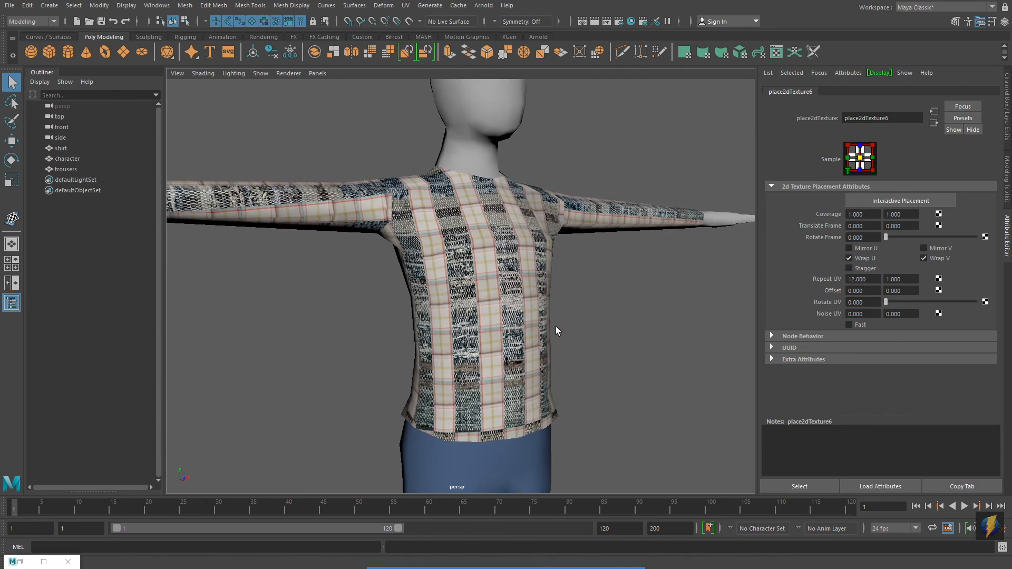